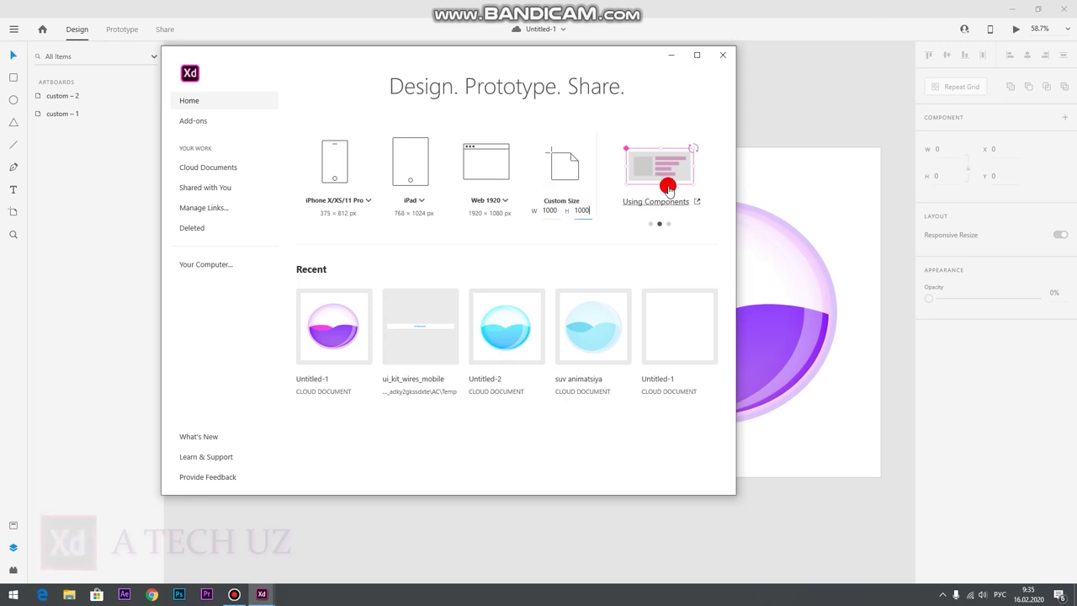
Create a new document with a custom 1000 × 1000 px artboard and maximize its window
left_click(557, 166)
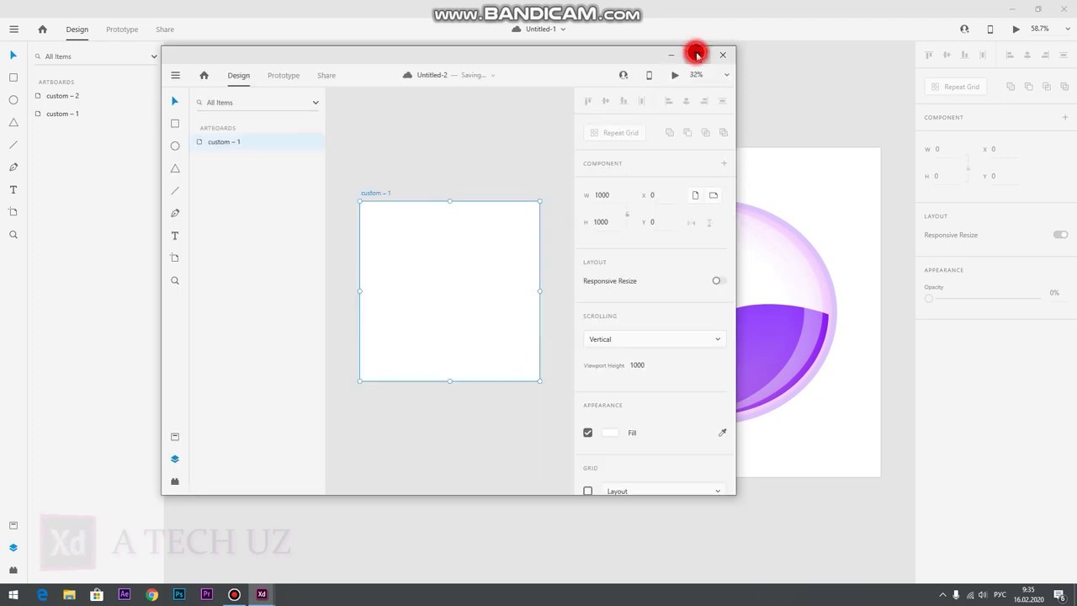
left_click(697, 54)
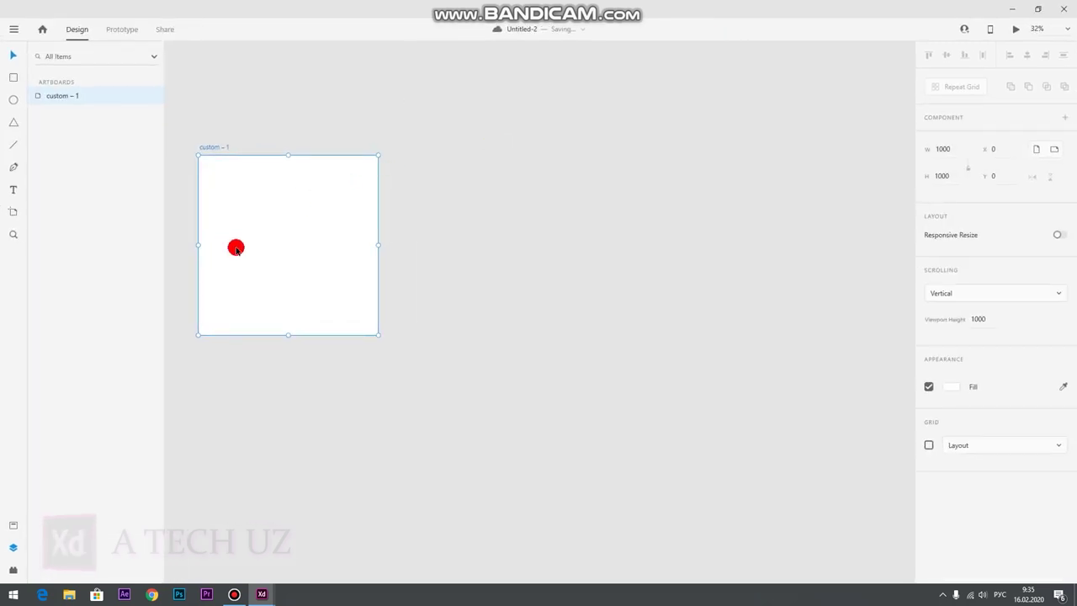
scroll(217, 228, "up", 2)
scroll(245, 253, "up", 2)
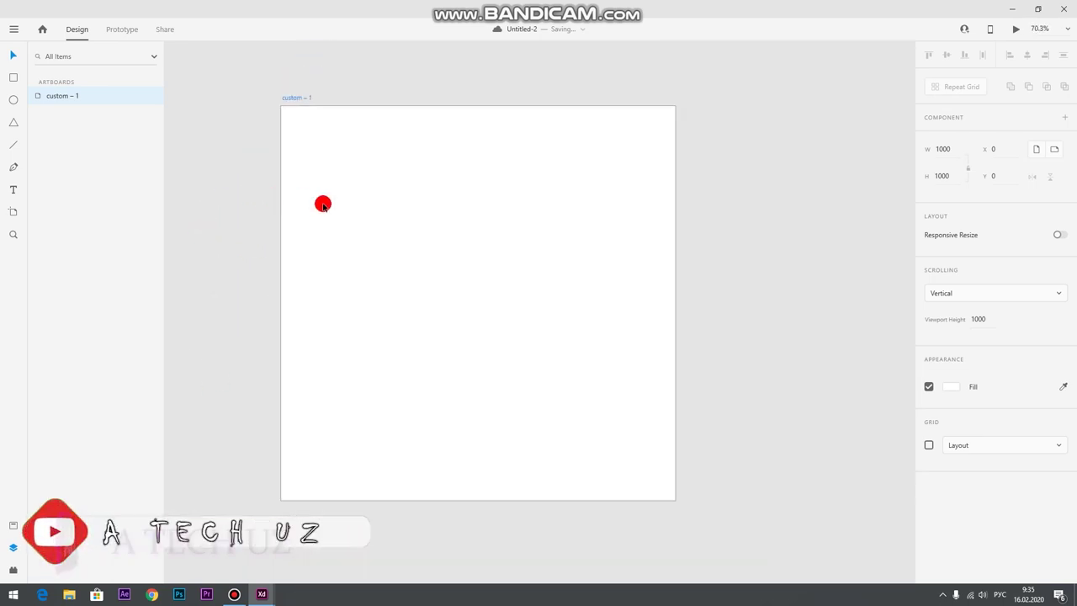
scroll(325, 210, "down", 1)
left_click(329, 226)
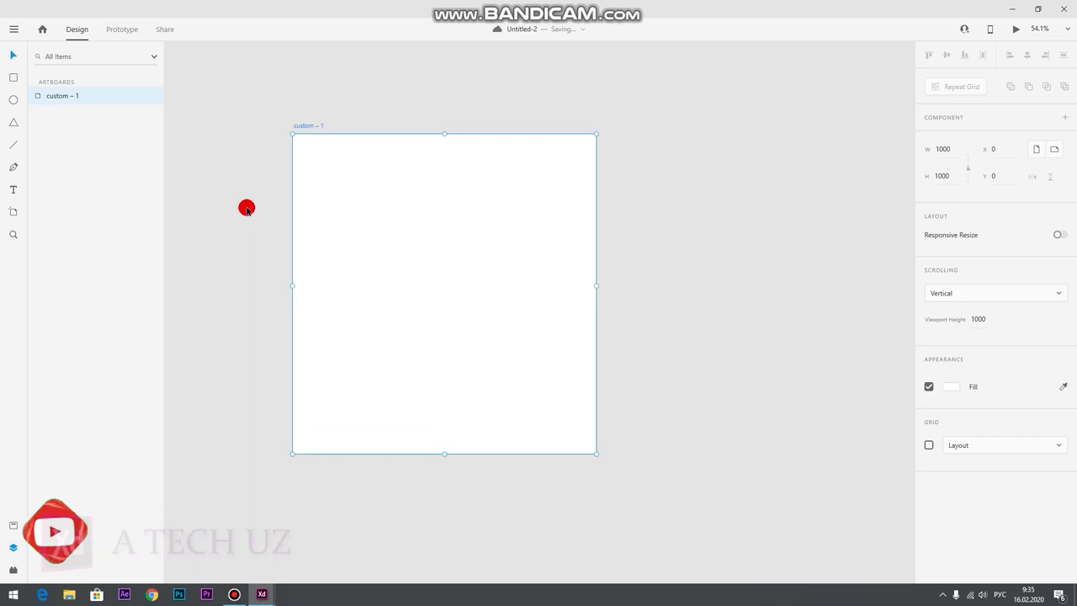
scroll(216, 210, "up", 1)
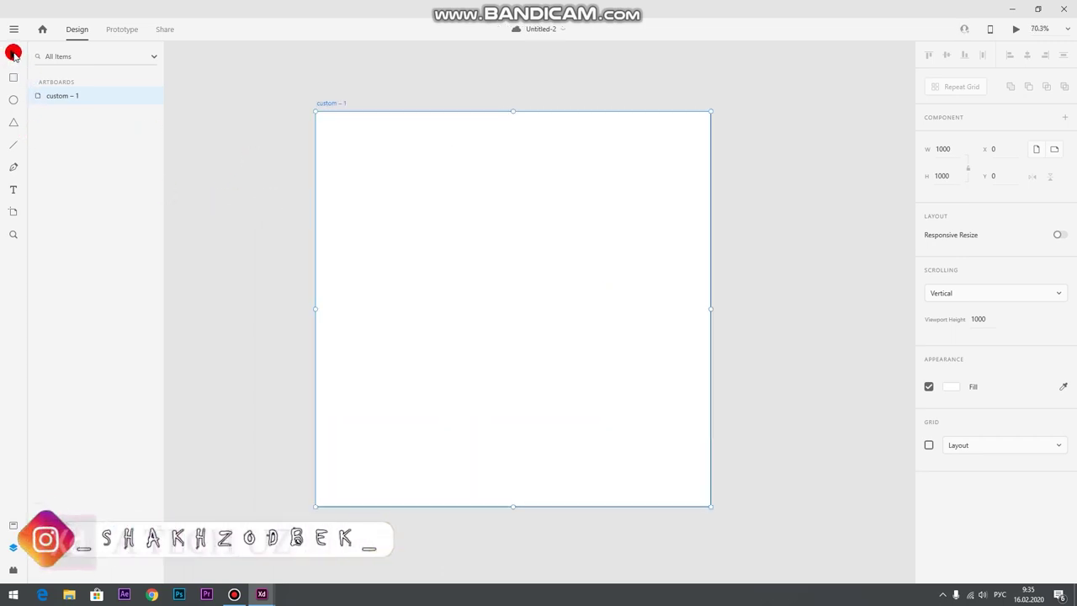
Draw a straight horizontal Pen path across the artboard at Y 500 and add two intermediate anchor points
left_click(416, 203)
left_click(19, 168)
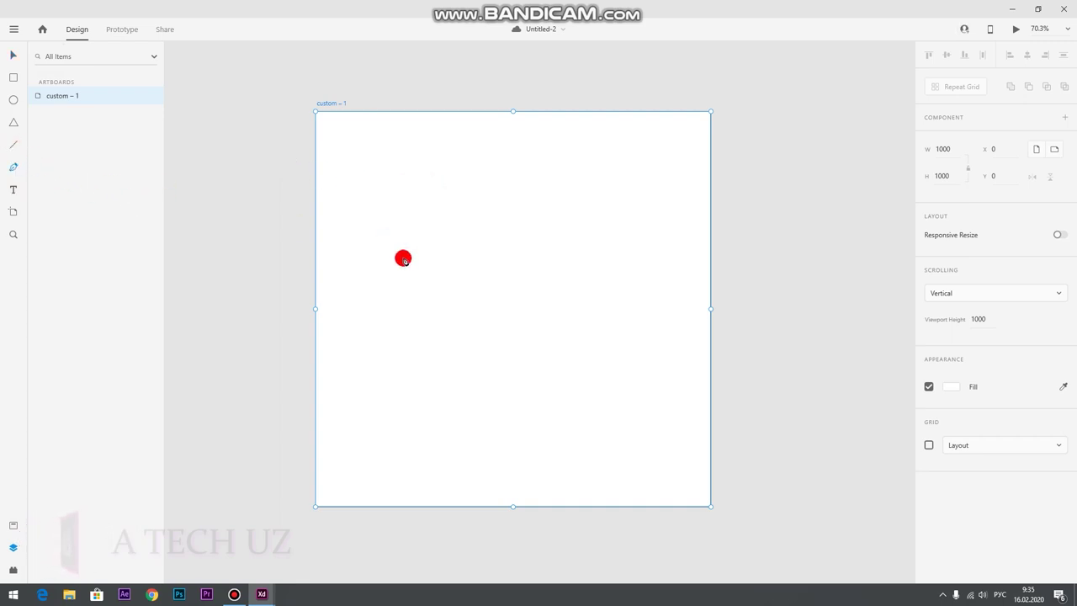
left_click(354, 309)
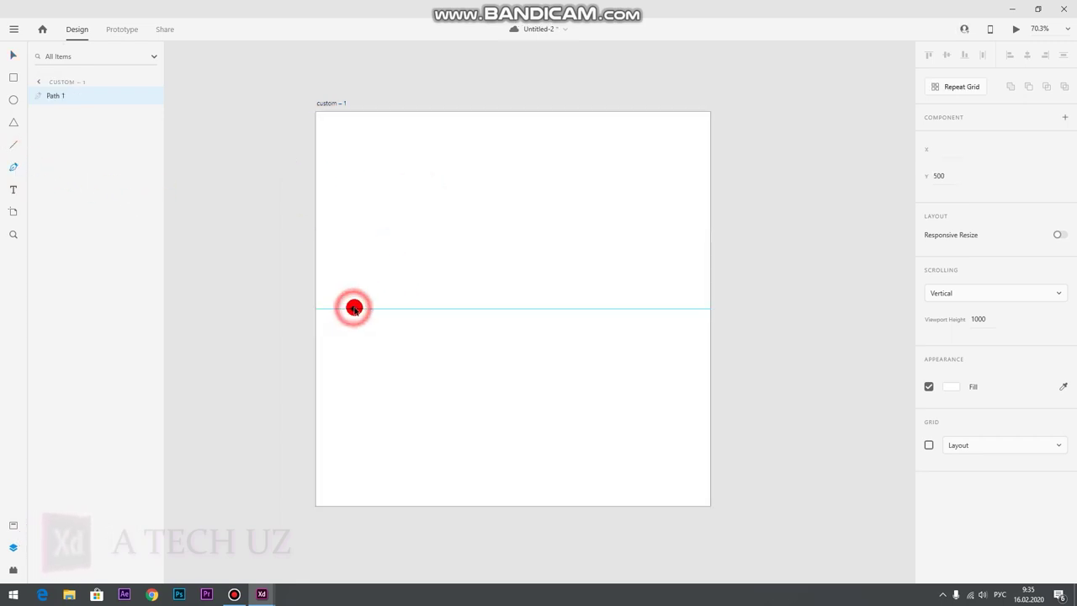
left_click(653, 309)
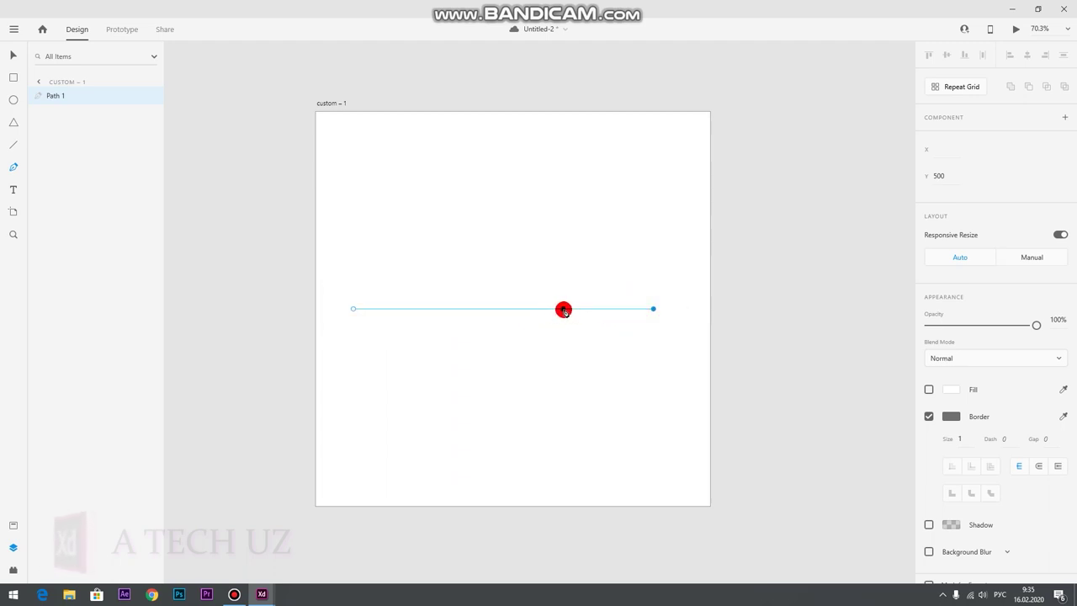
left_click(564, 309)
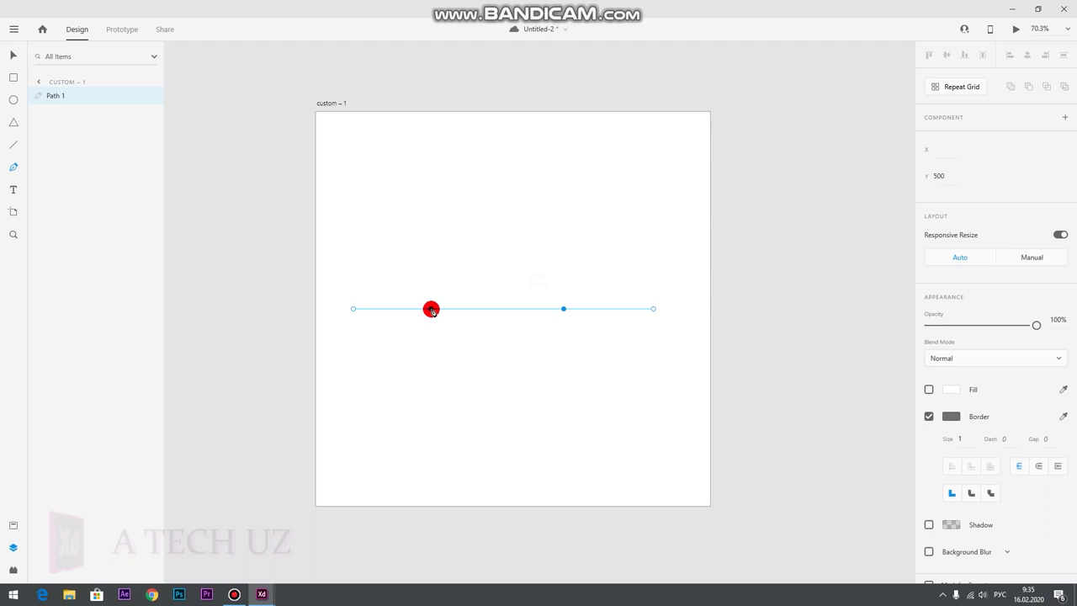
left_click(433, 309)
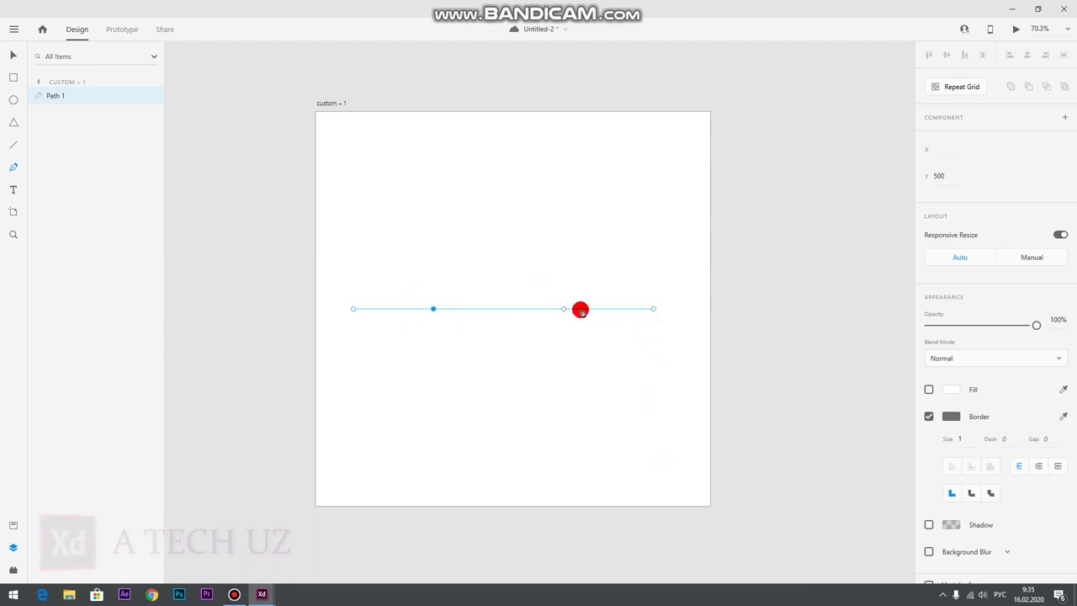
Shape the path into a smooth wave, raising the right intermediate point into a crest and lowering the left one into a trough
left_click_drag(564, 309, 562, 273)
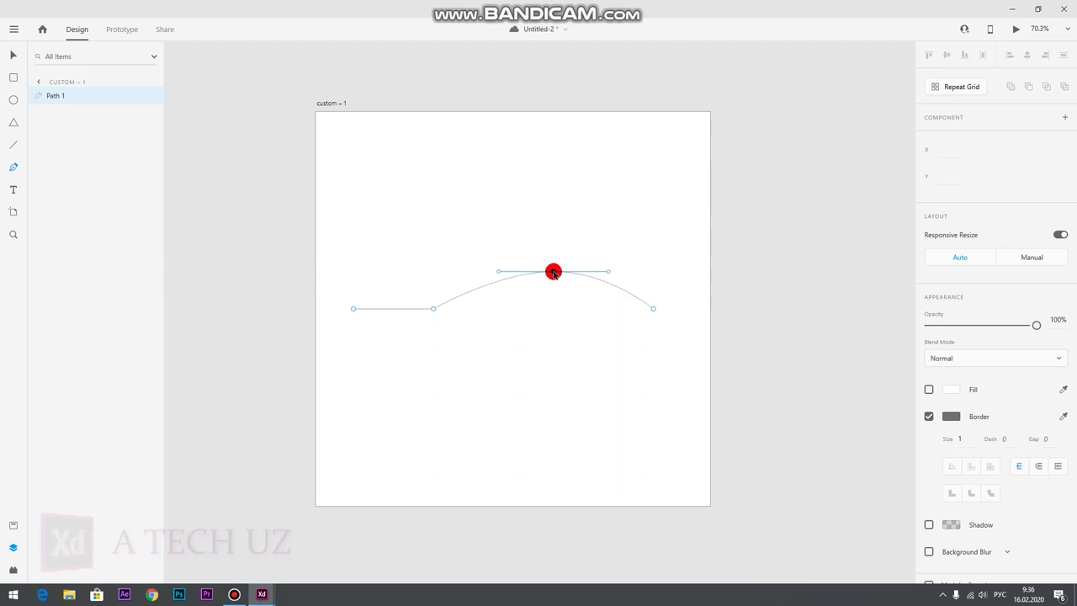
left_click(435, 310)
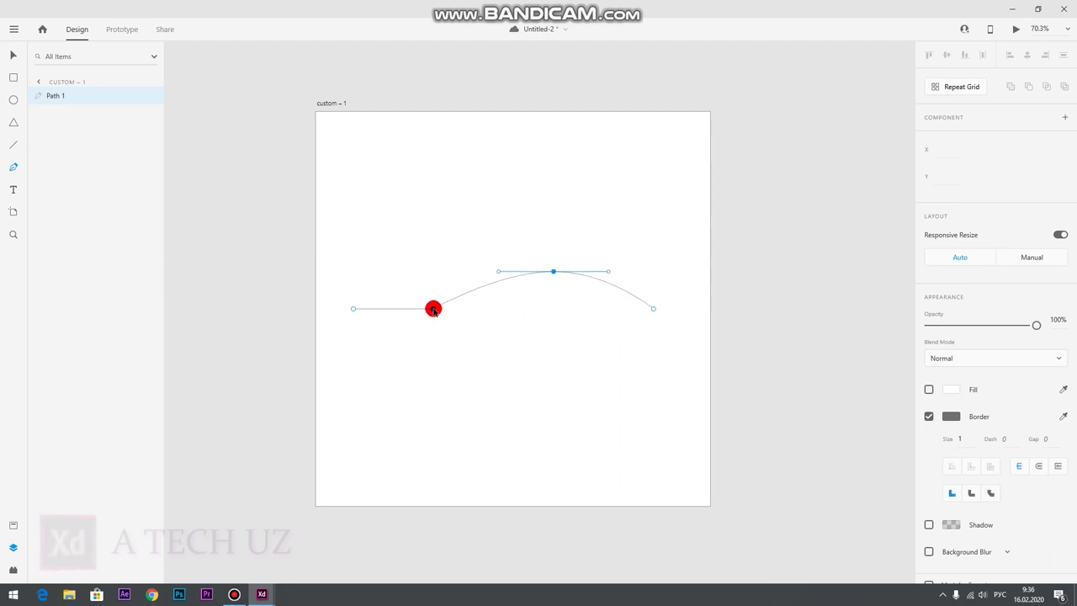
double_click(433, 309)
left_click_drag(433, 308, 448, 330)
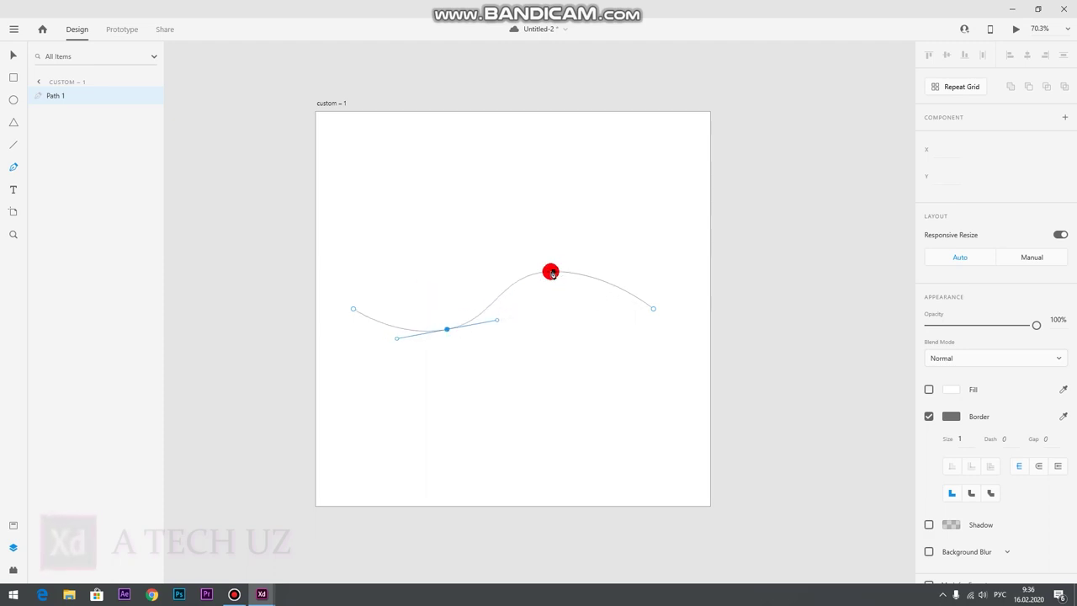
left_click_drag(553, 273, 568, 278)
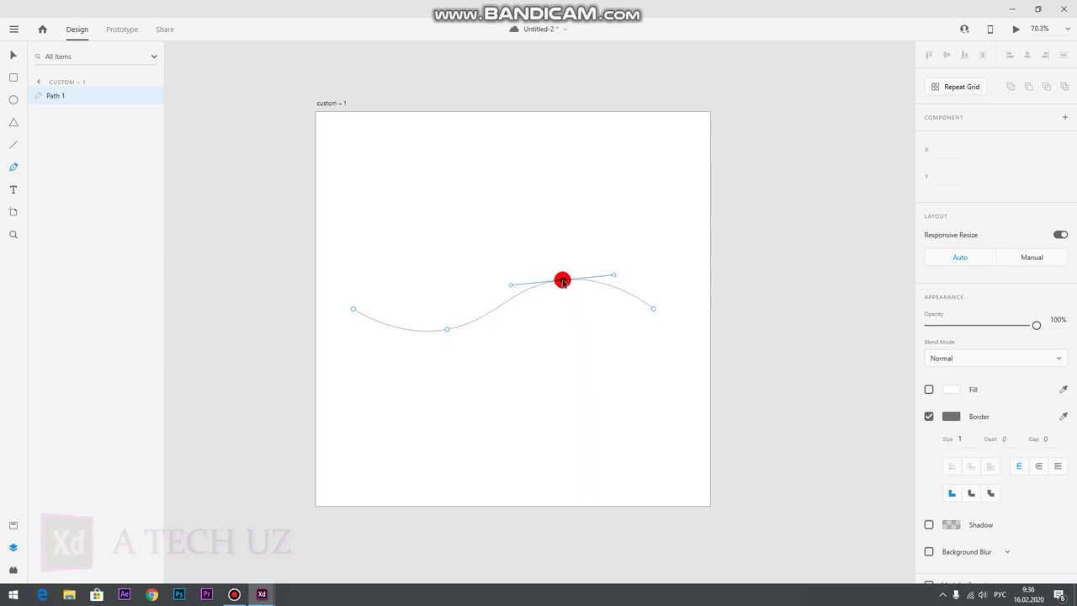
left_click_drag(447, 330, 442, 331)
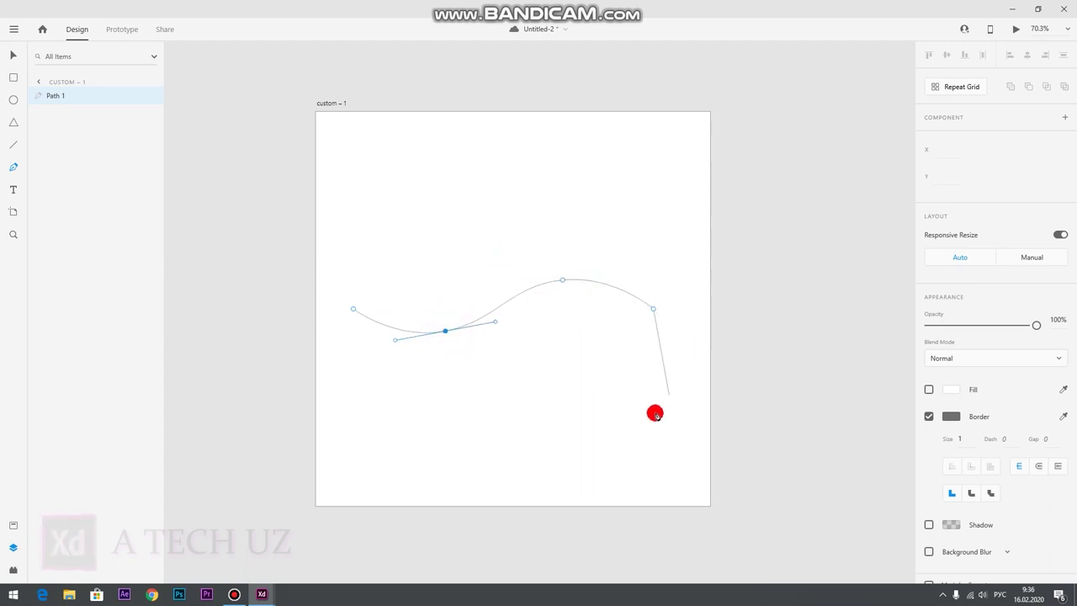
Close the wave path with two lower corner points beneath its ends, forming a shape about 761 × 435 px, and deselect it
left_click(653, 446)
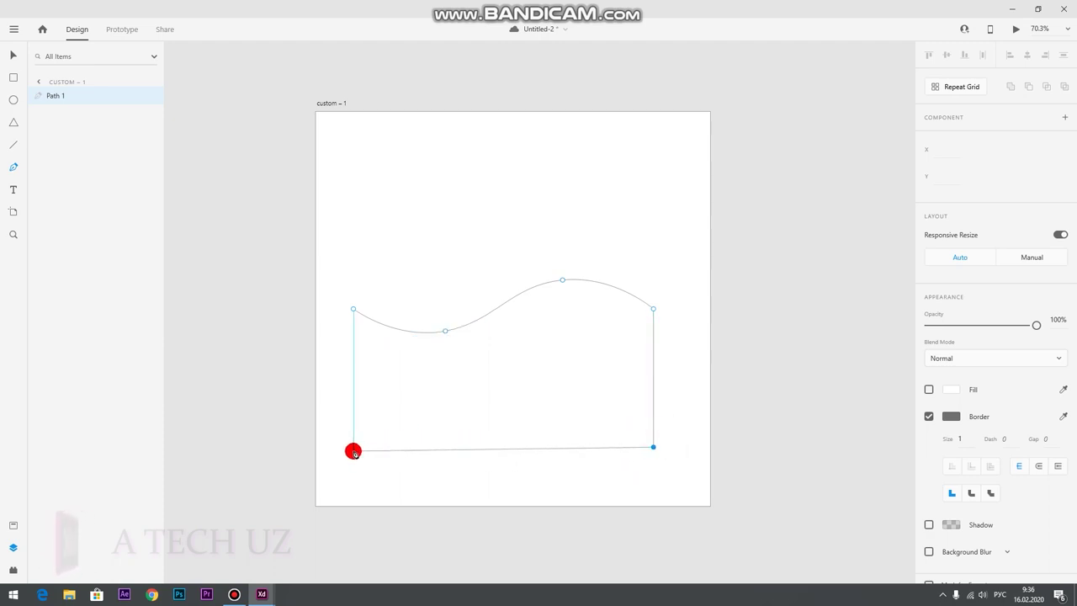
left_click(353, 451)
left_click(353, 310)
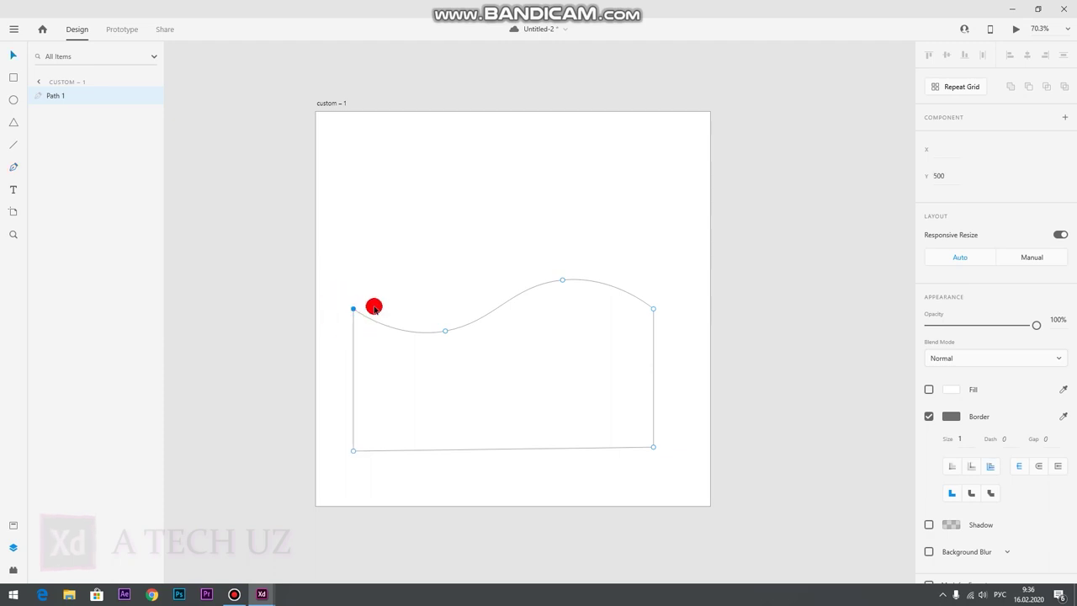
left_click(238, 166)
left_click(43, 96)
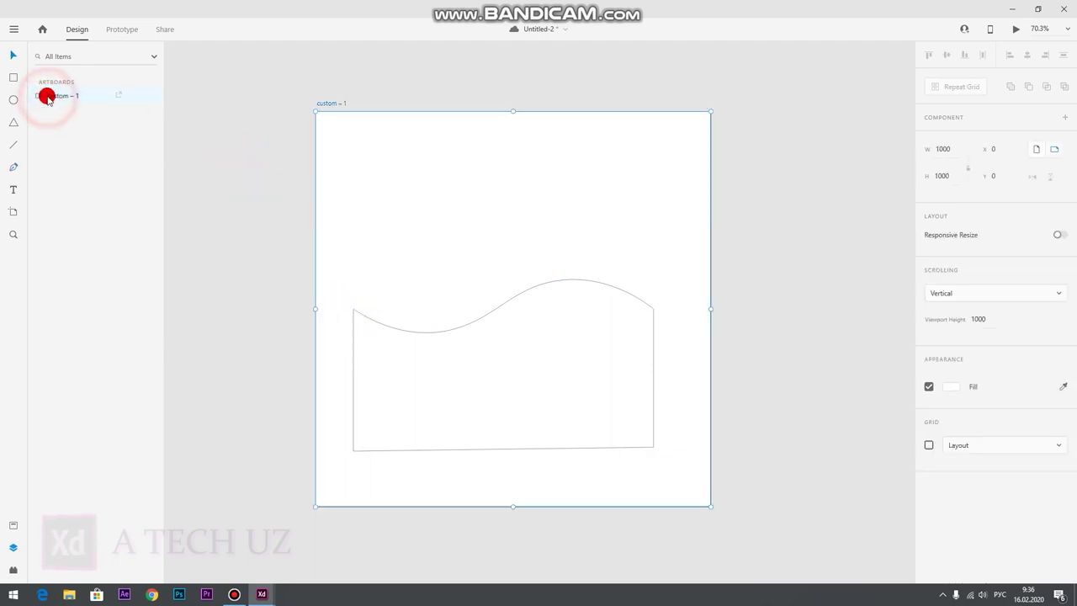
left_click(428, 338)
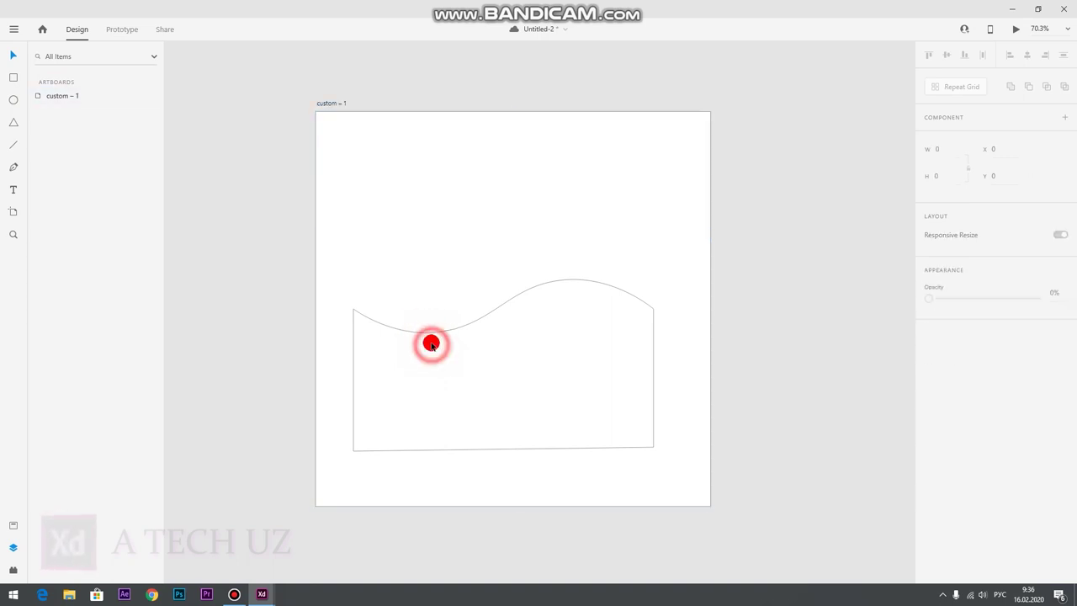
left_click(69, 95)
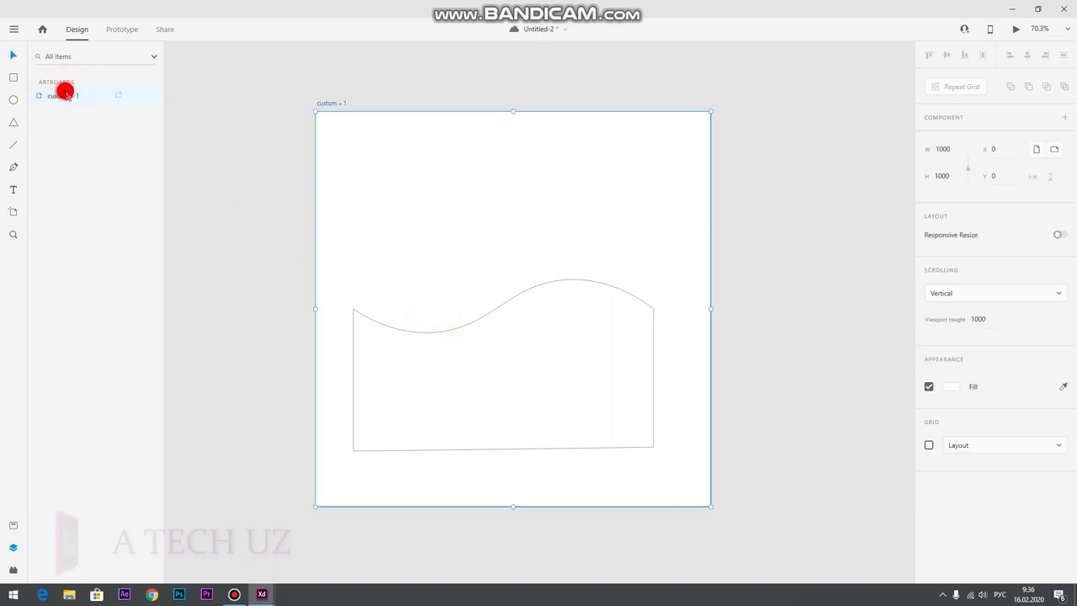
left_click(460, 368)
key("Escape")
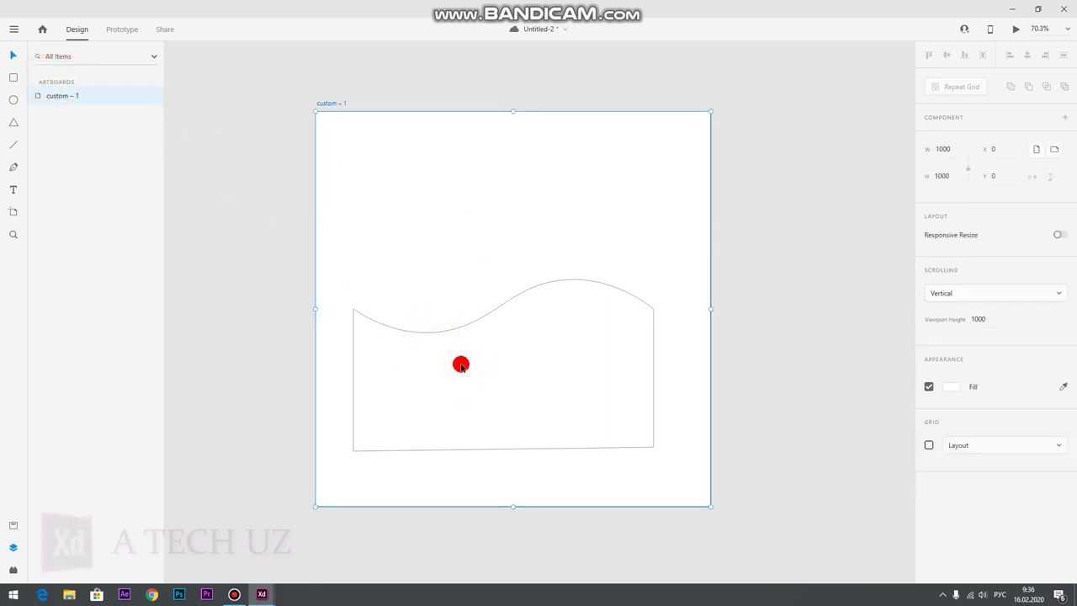
left_click(477, 357)
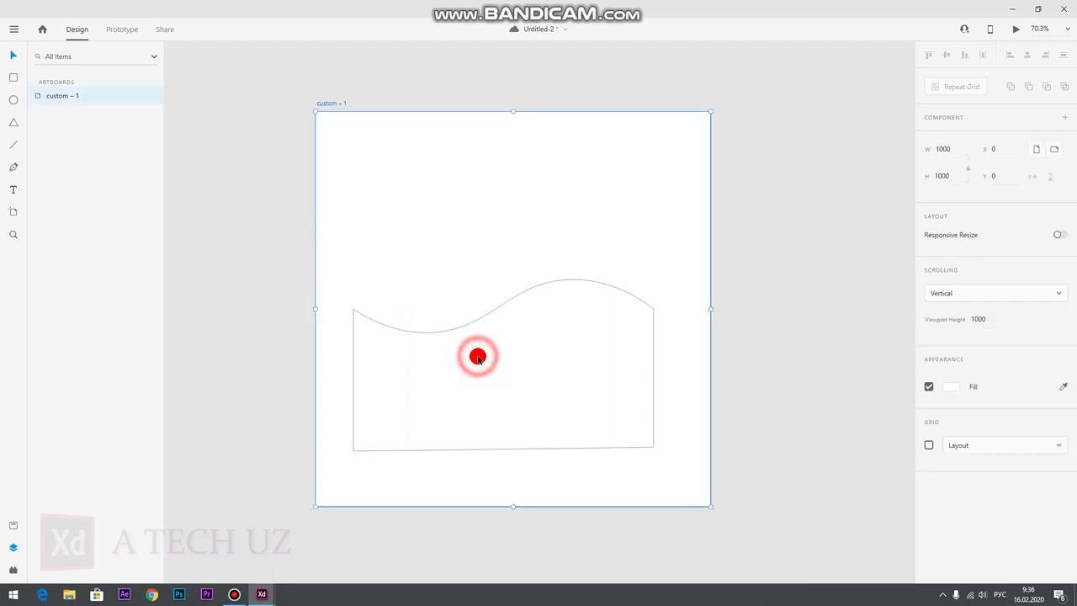
Remove the wave shape's border and give it a solid cyan #00E5FF fill
left_click(352, 313)
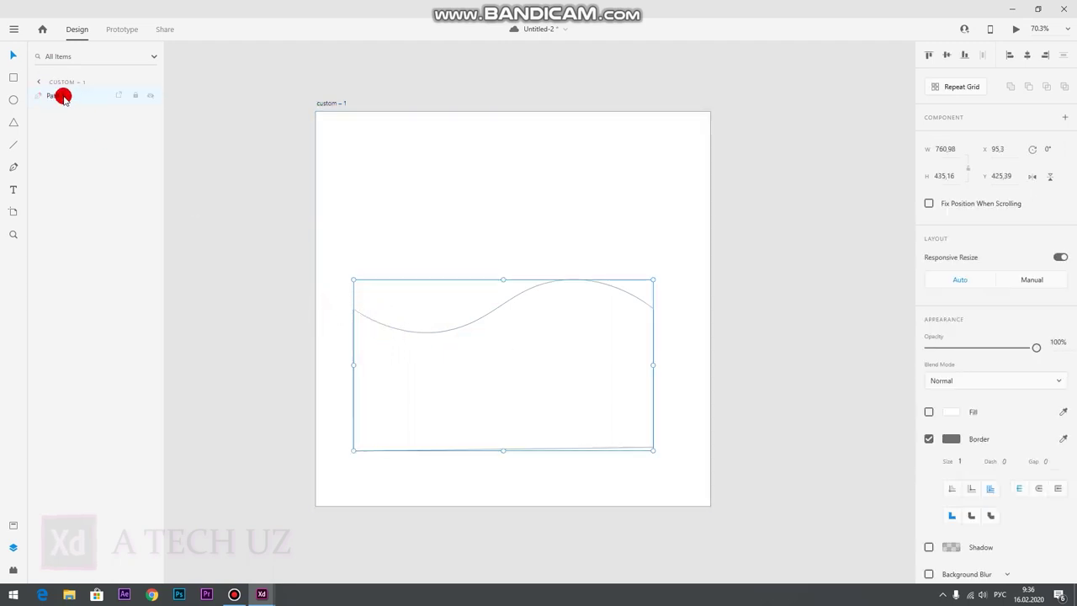
left_click(930, 439)
left_click(952, 411)
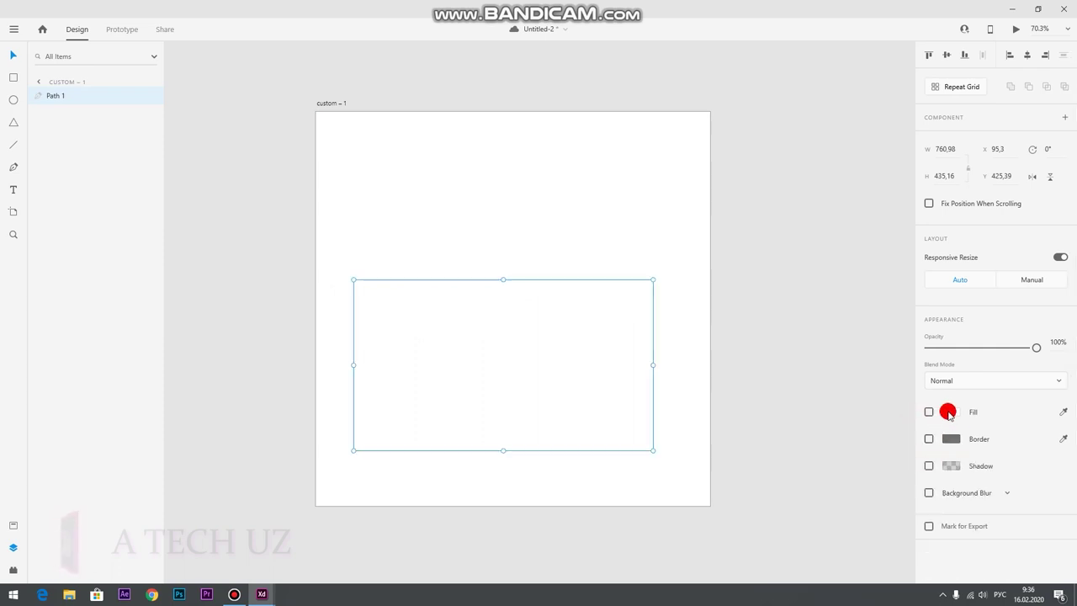
left_click(893, 390)
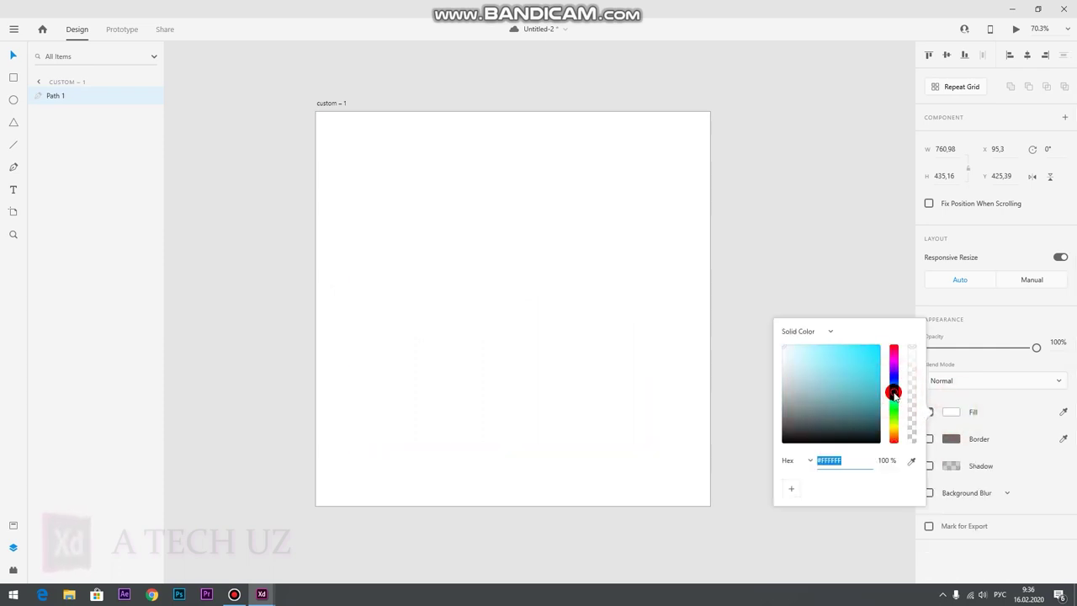
left_click(866, 355)
left_click_drag(882, 339, 855, 326)
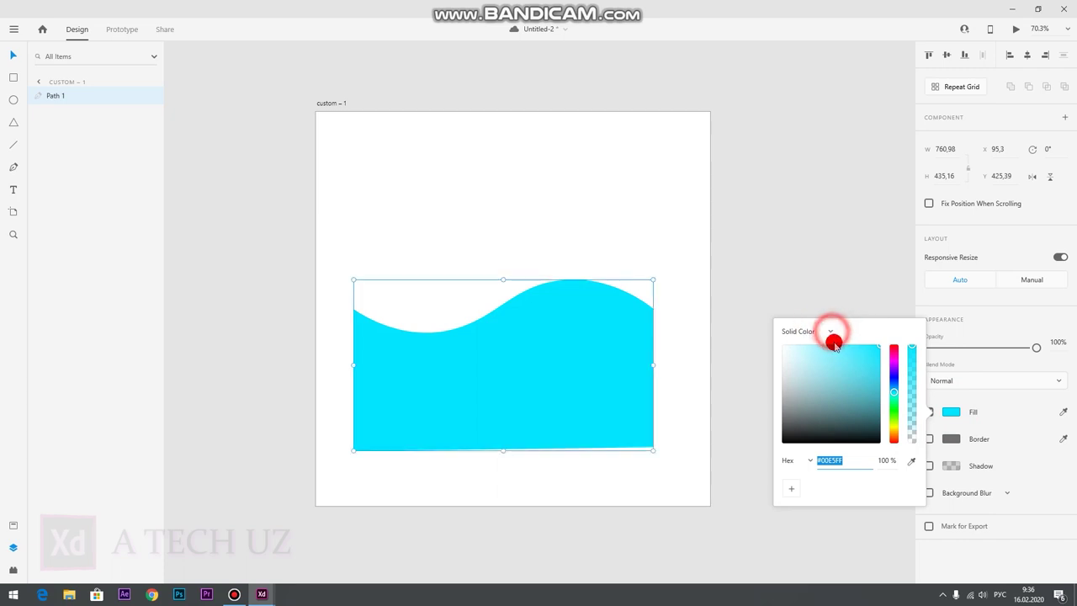
Change the wave's fill to a linear gradient starting lower in the shape, from light turquoise to dark teal #127782
left_click(827, 332)
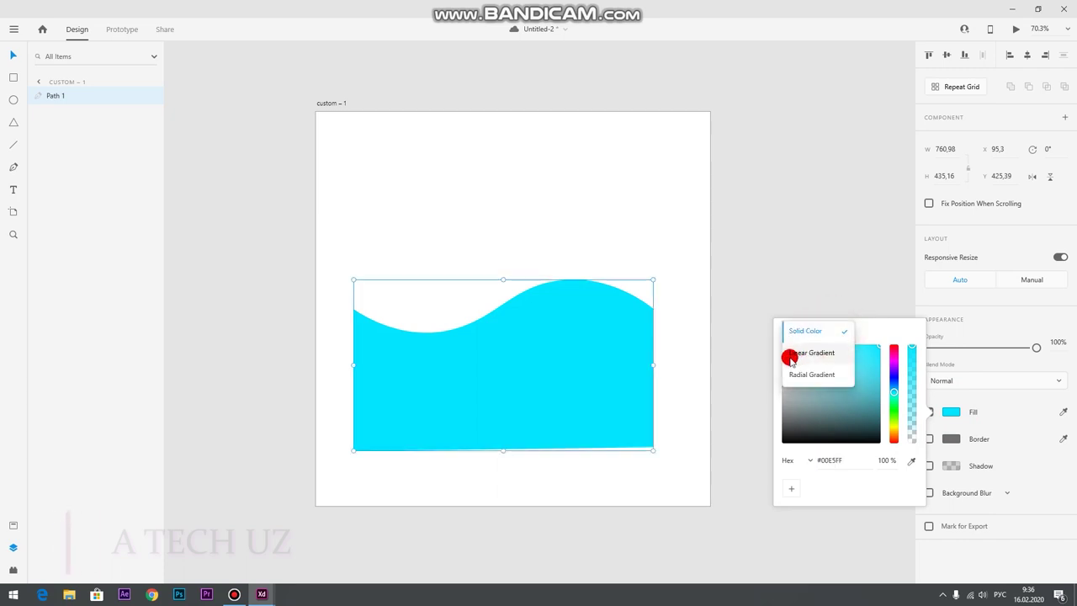
left_click(815, 355)
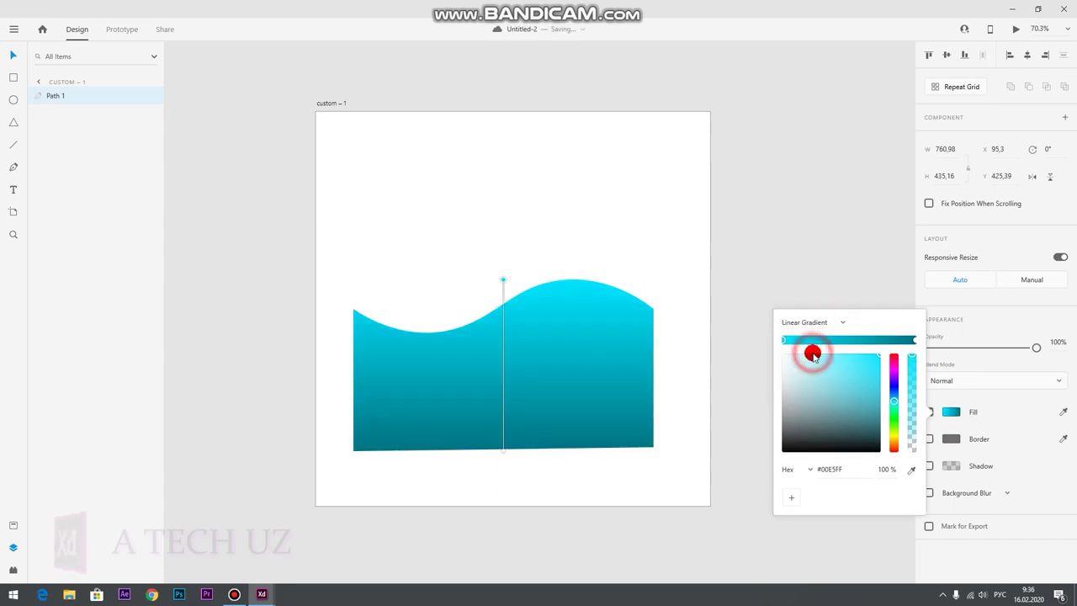
left_click_drag(506, 281, 499, 348)
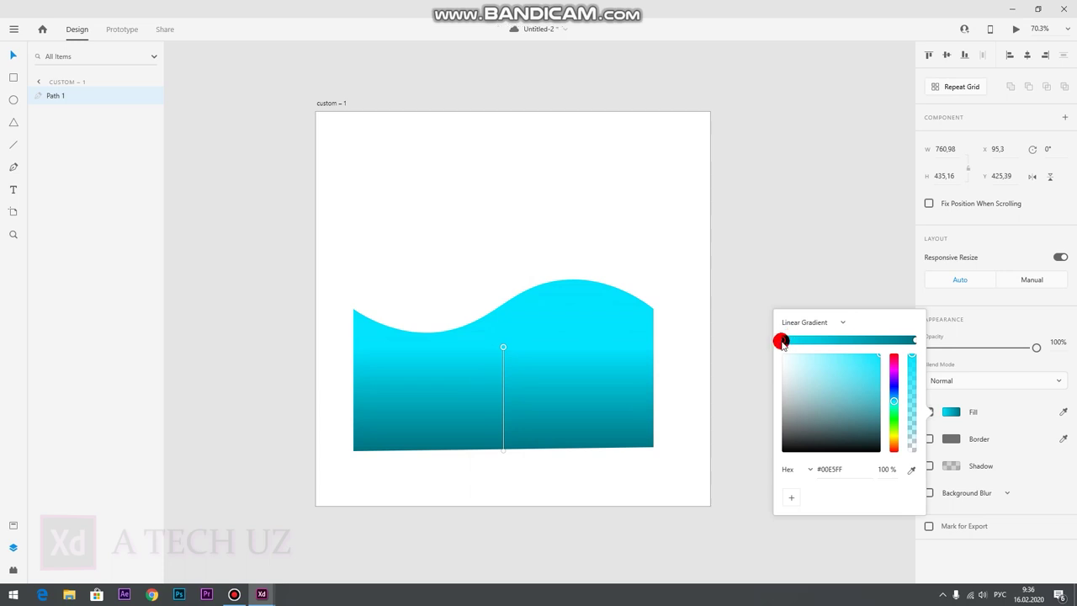
left_click_drag(810, 359, 867, 410)
left_click(914, 340)
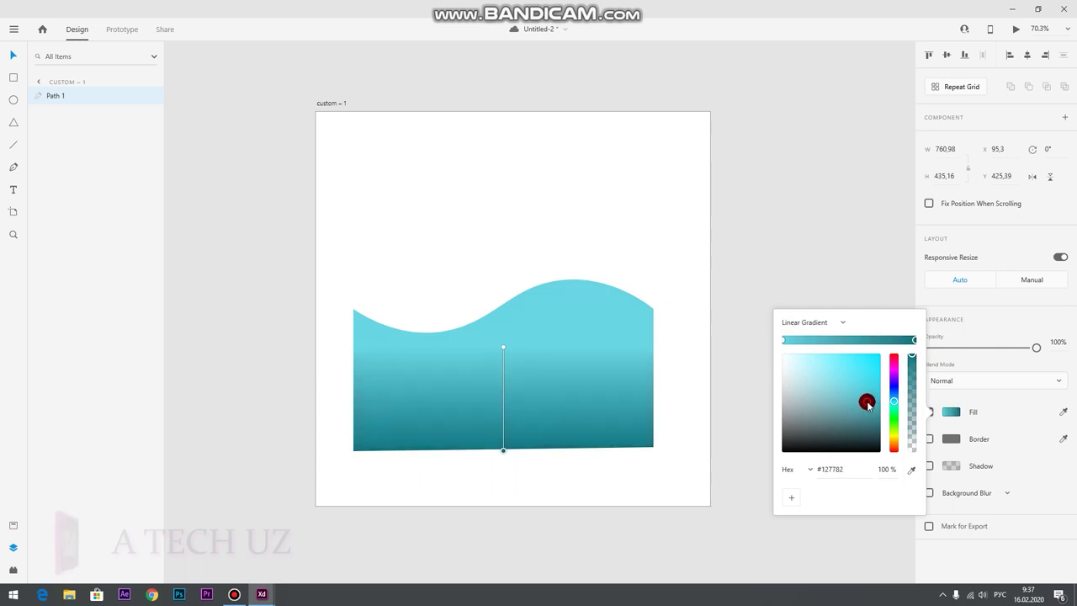
left_click(803, 279)
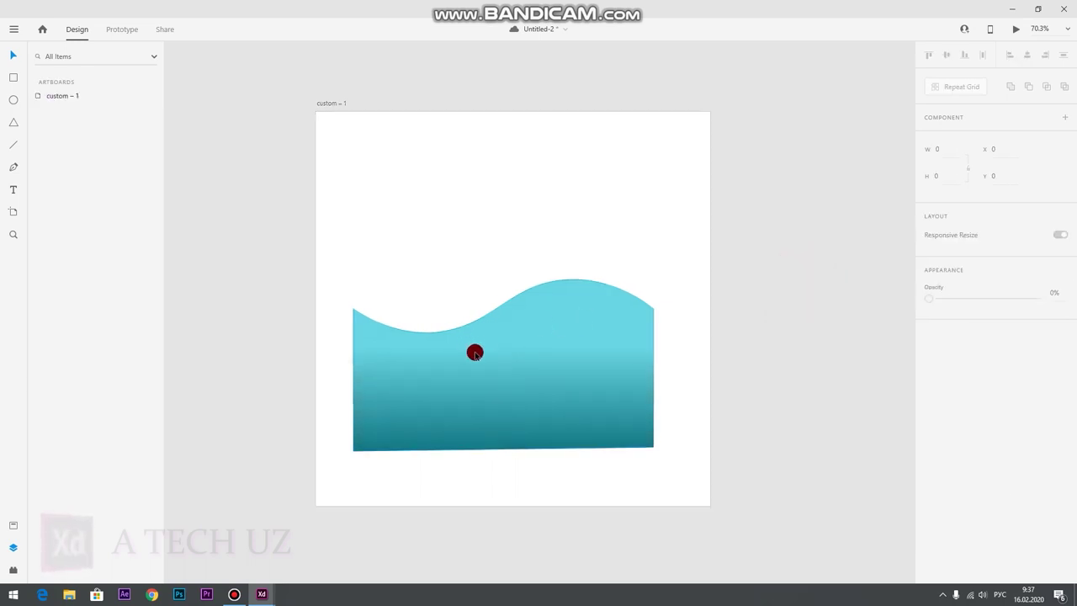
Duplicate the wave shape and place the copy flush against its right edge at the same height, at X 856.3
scroll(477, 351, "down", 4)
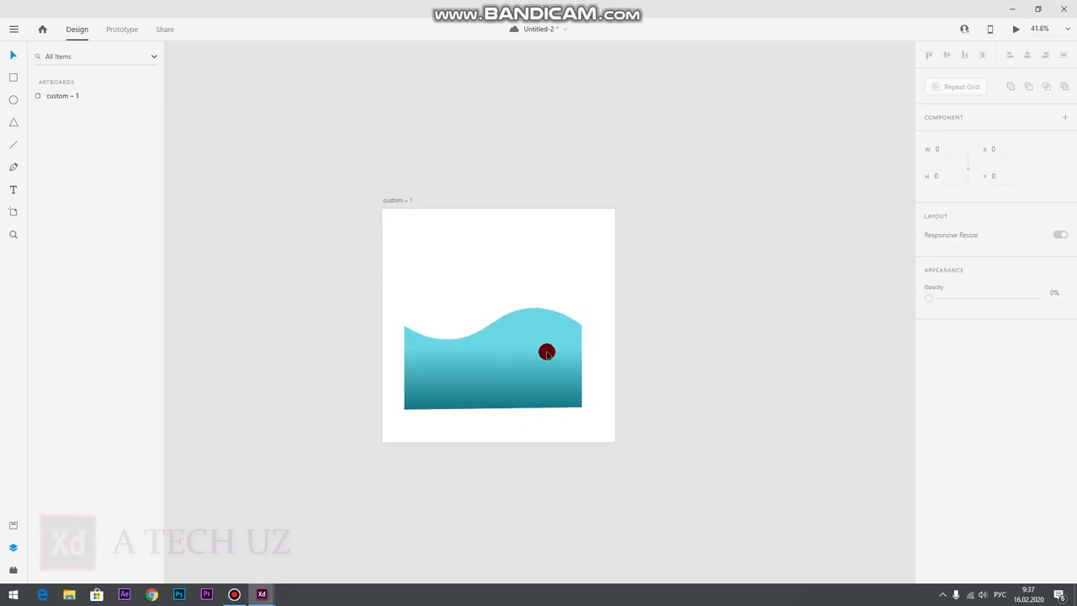
scroll(656, 344, "up", 1)
left_click(411, 362)
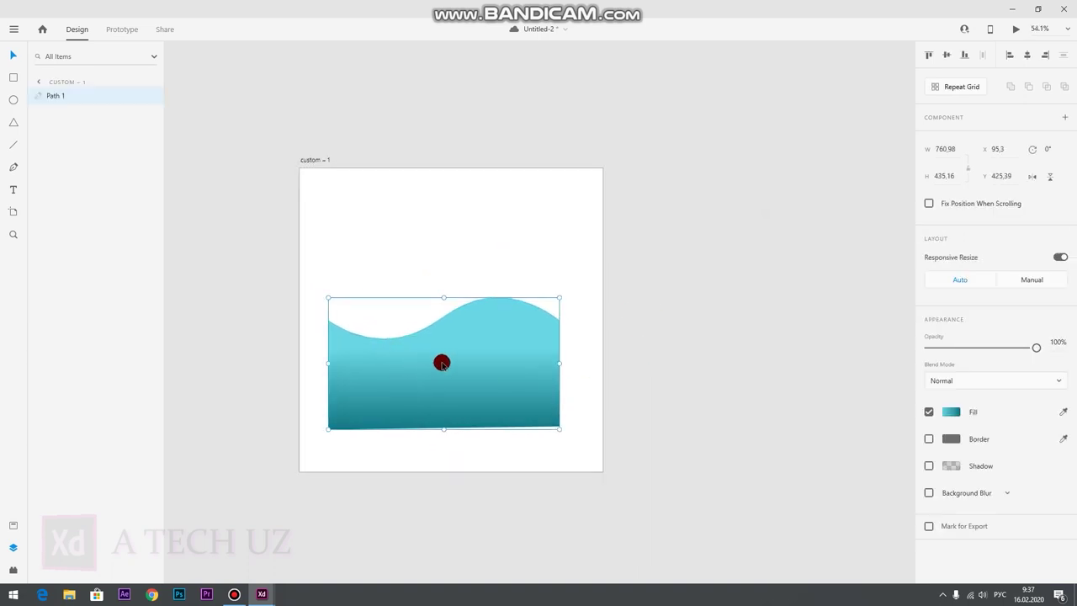
left_click_drag(456, 366, 653, 373)
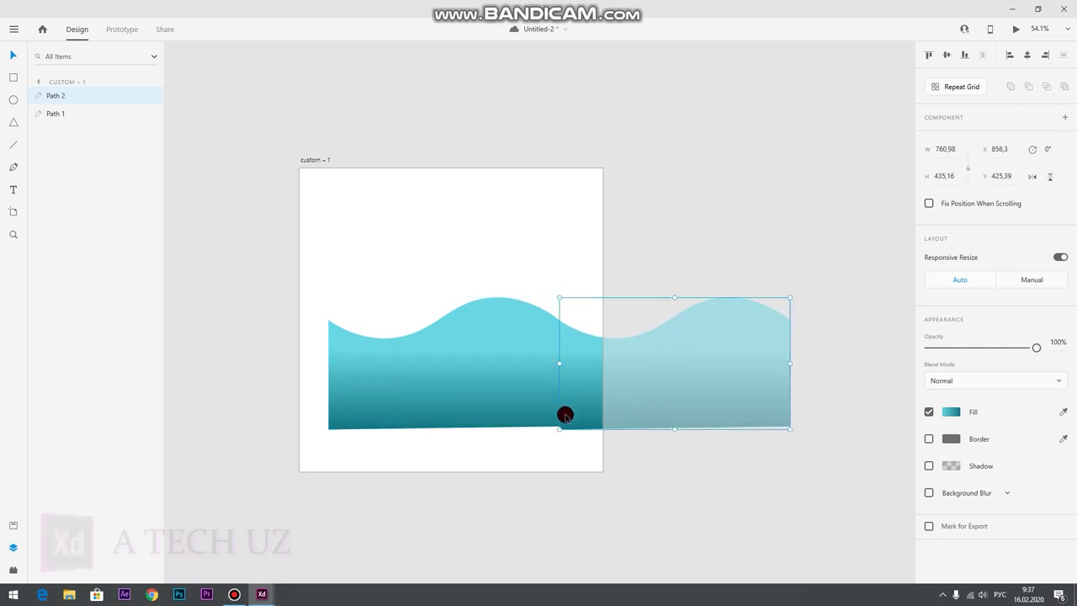
scroll(566, 415, "up", 5)
left_click_drag(620, 370, 620, 370)
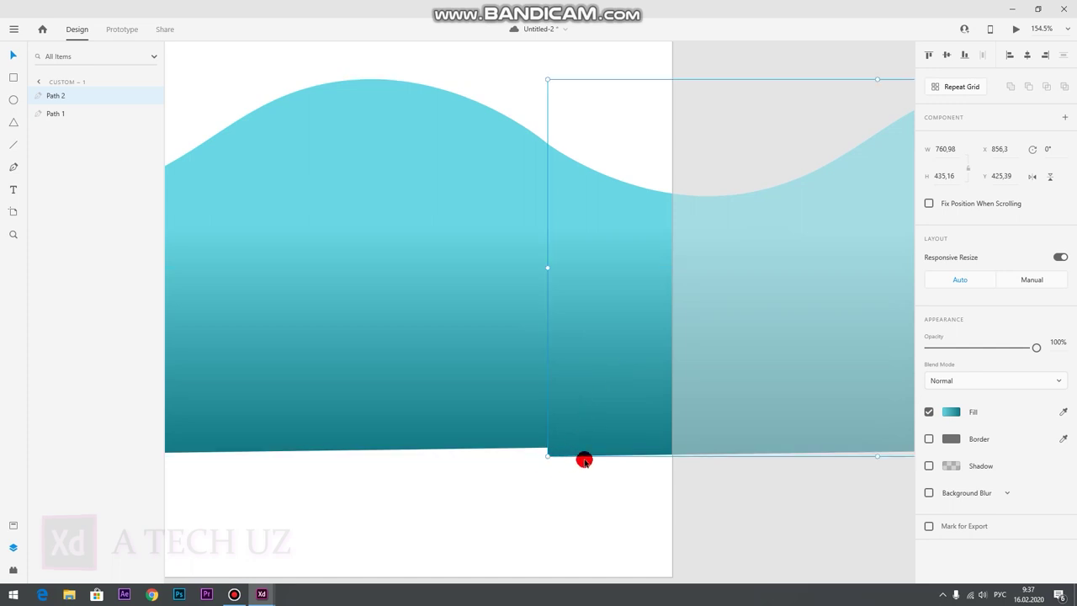
Raise the copied wave's lower-left corner point to meet the original wave's bottom edge at the seam
left_click_drag(549, 459, 548, 447)
left_click(560, 452)
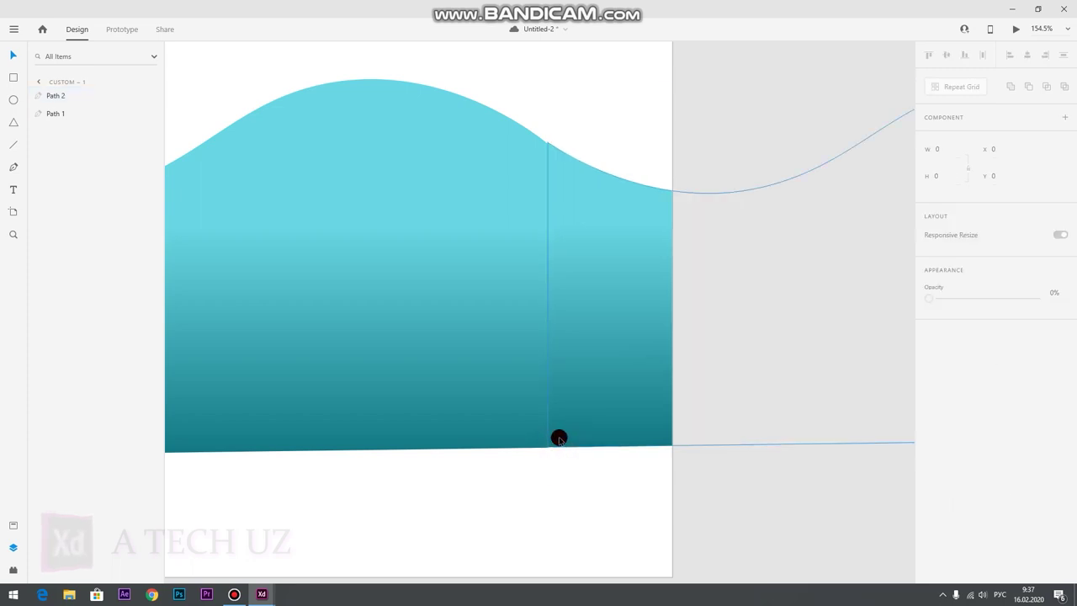
scroll(558, 437, "up", 5)
scroll(542, 476, "up", 10)
left_click(536, 401)
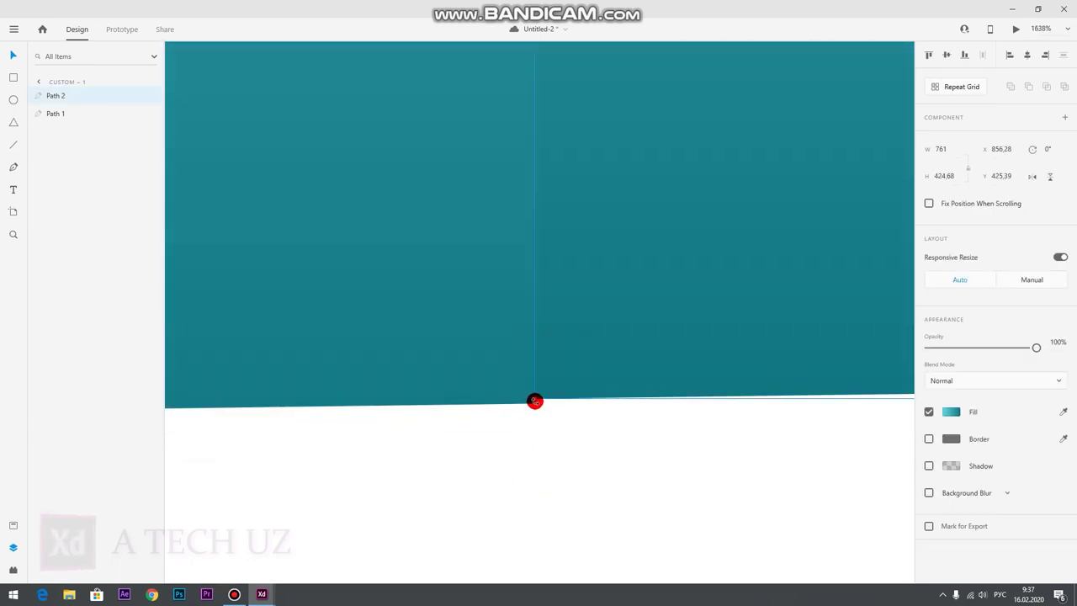
mouse_move(534, 399)
left_mouse_down()
mouse_move(558, 415)
mouse_move(534, 404)
left_mouse_up()
left_click(541, 433)
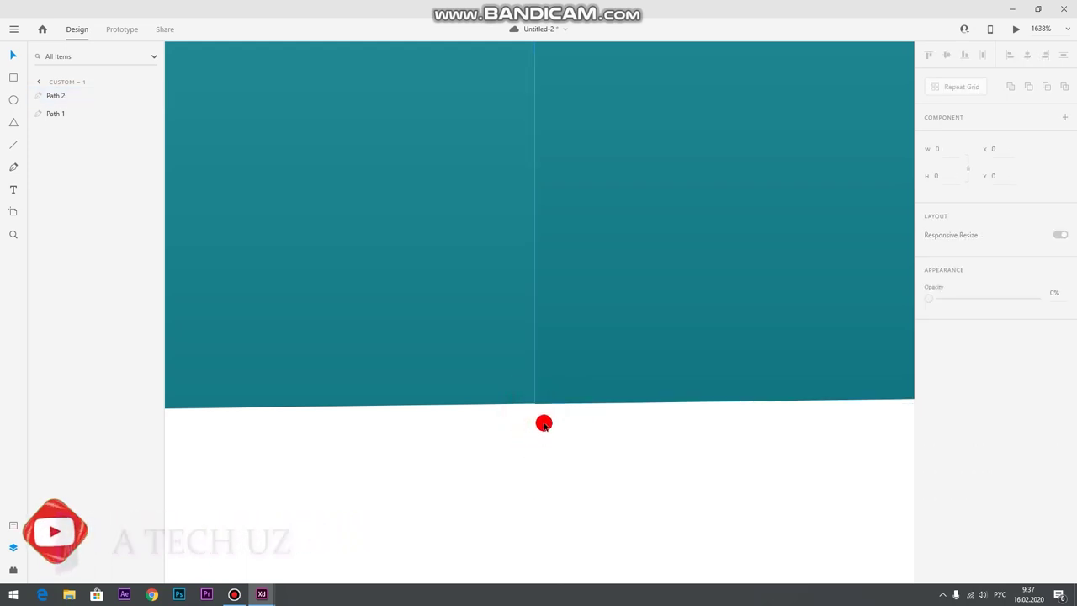
Shift the copied wave's lower-left corner point slightly left over the original wave to close the thin gap at the seam
left_click(537, 404)
left_click(552, 430)
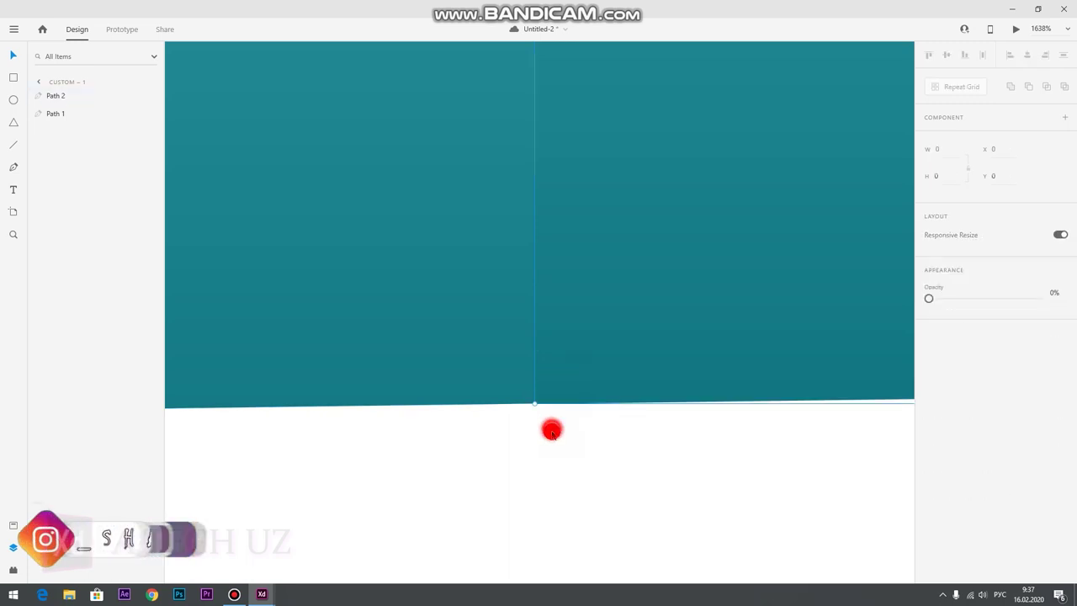
left_click(537, 402)
left_click_drag(534, 405, 531, 402)
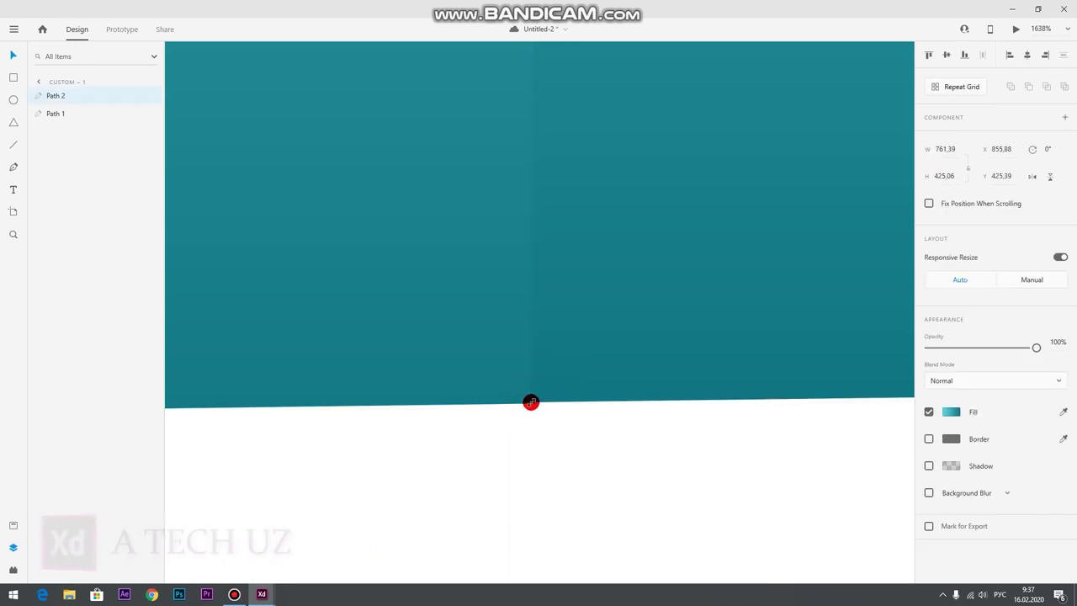
left_click(536, 423)
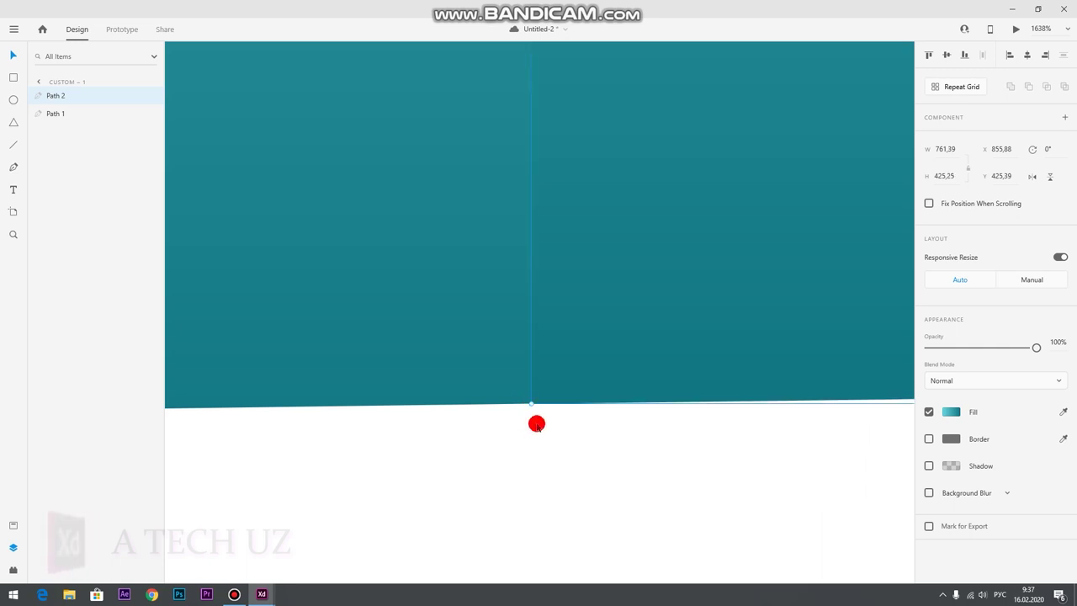
Fine-tune the height of the copy's lower-left corner point against the original wave's bottom edge, then deselect it
left_click(548, 396)
scroll(532, 404, "up", 4)
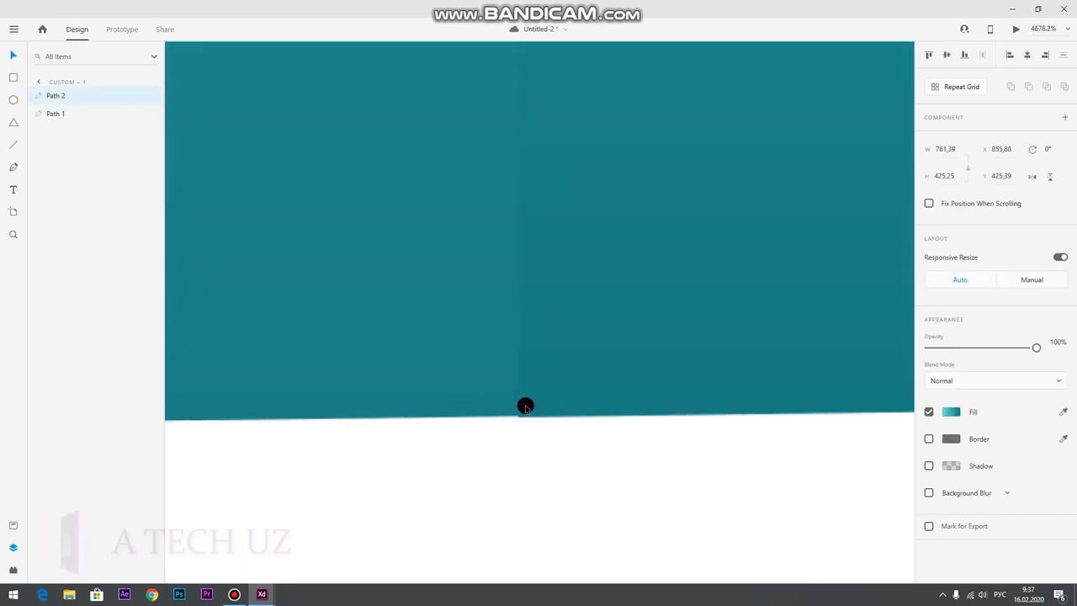
left_click(507, 459)
left_click(525, 416)
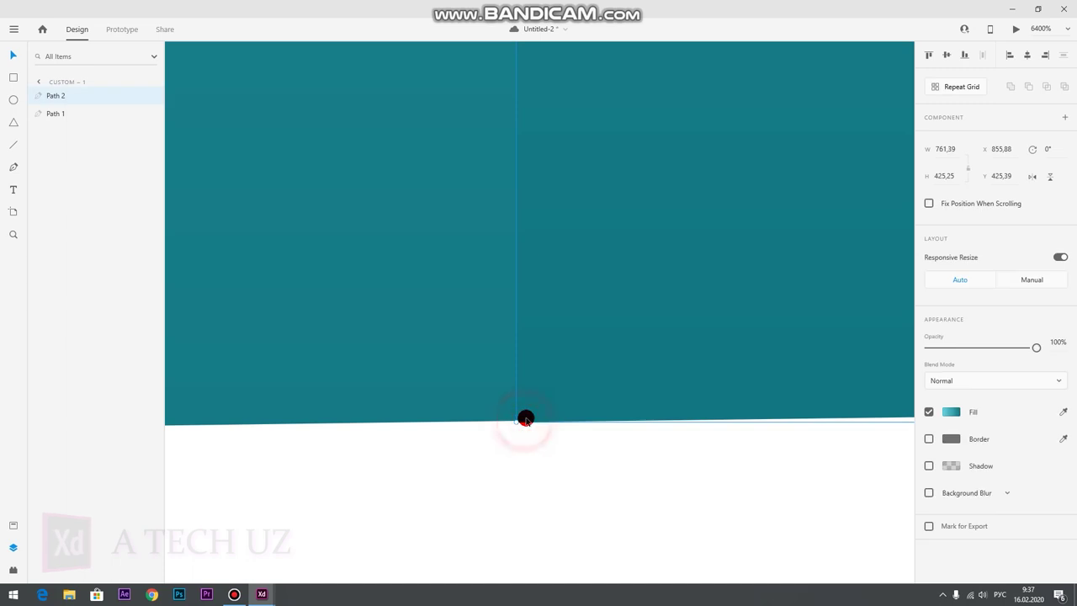
left_click_drag(514, 423, 516, 420)
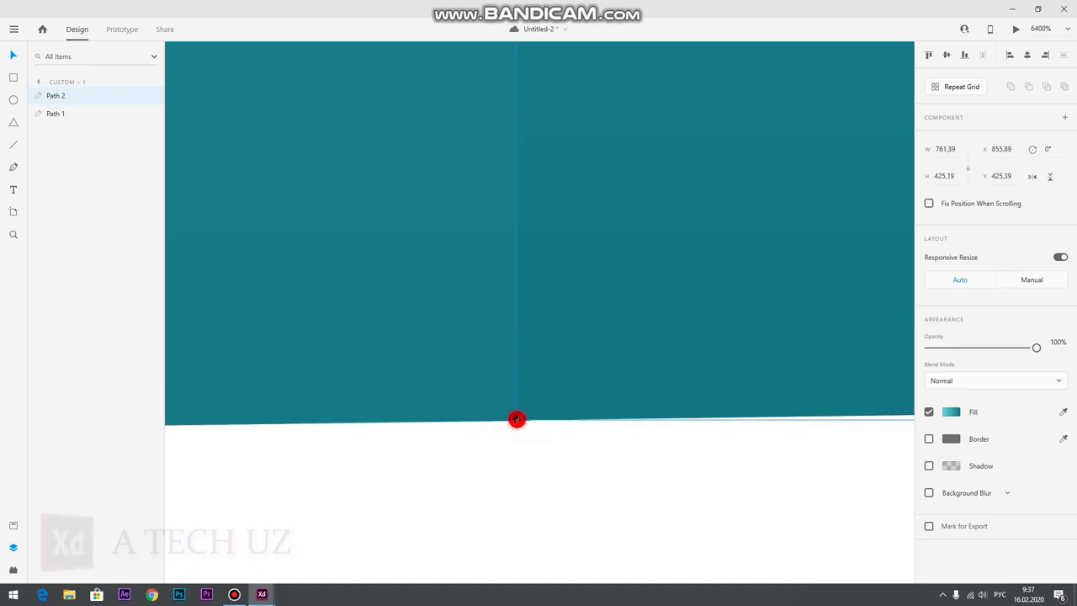
left_click(534, 447)
Move the copied wave's upper-left anchor point onto the end of the original wave's curve so the crests' edges meet
scroll(518, 347, "down", 4)
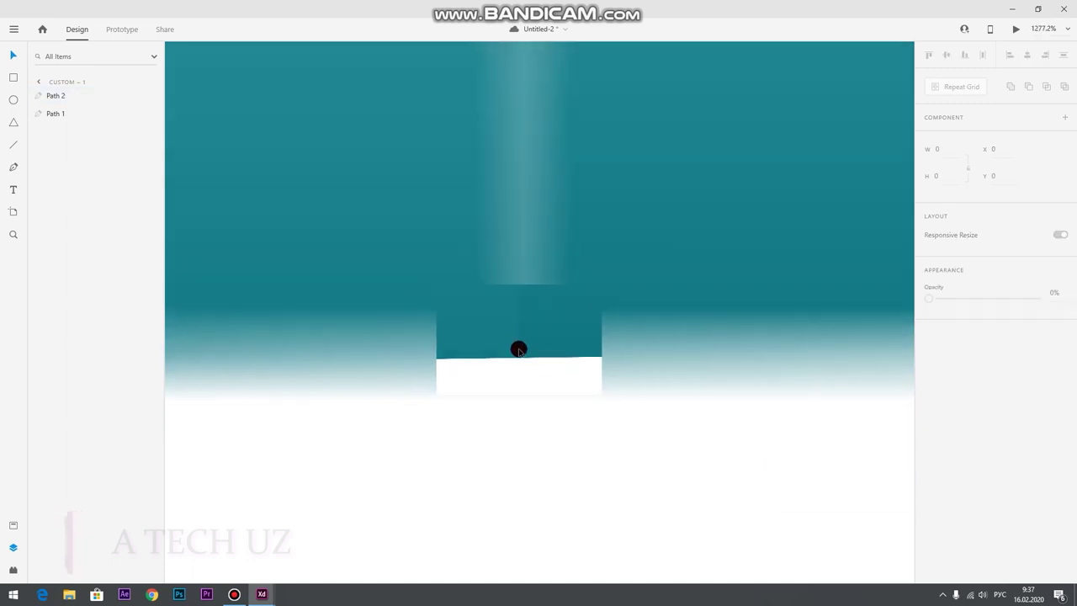
scroll(519, 349, "down", 5)
scroll(526, 214, "up", 4)
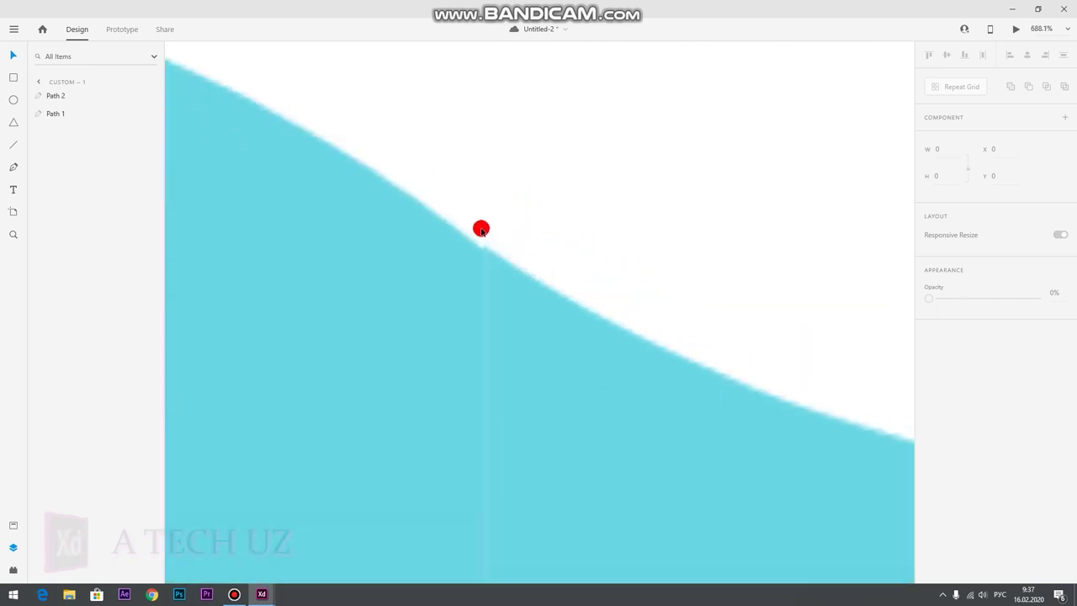
scroll(481, 229, "up", 2)
left_click(514, 207)
scroll(510, 298, "up", 3)
mouse_move(511, 300)
left_mouse_down()
mouse_move(503, 284)
mouse_move(512, 318)
left_mouse_up()
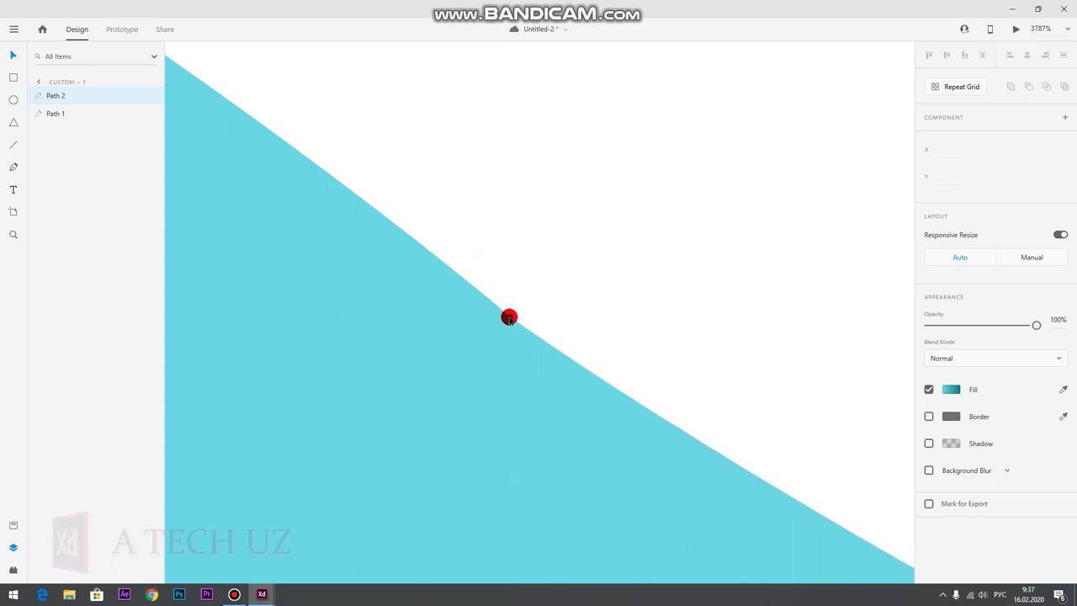
left_click(531, 291)
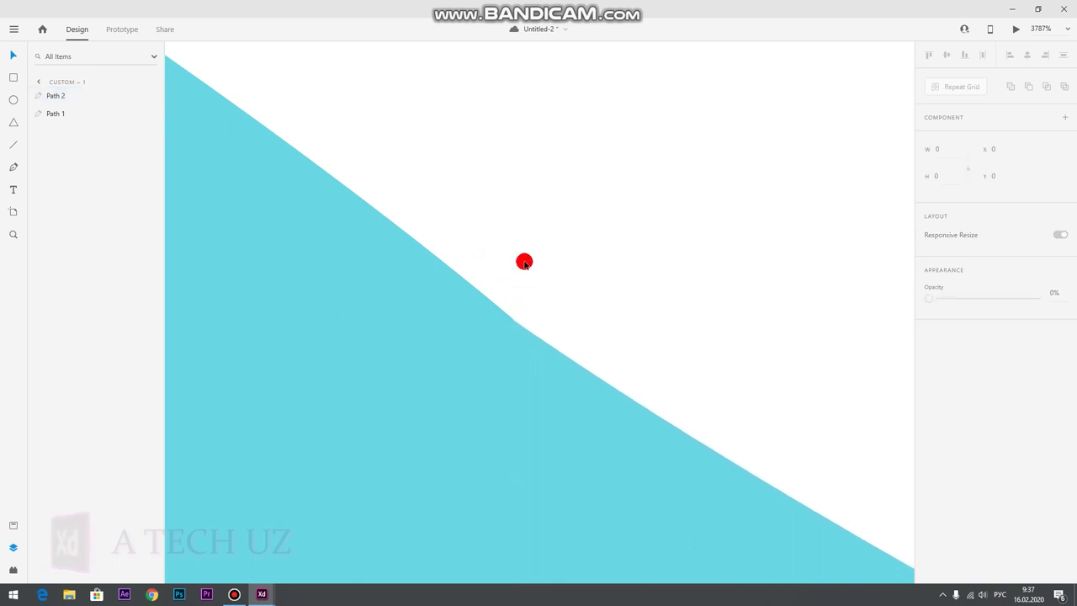
Examine the whole joined wave and the vertical seam between the two shapes for remaining gaps or misalignment
scroll(525, 263, "down", 10)
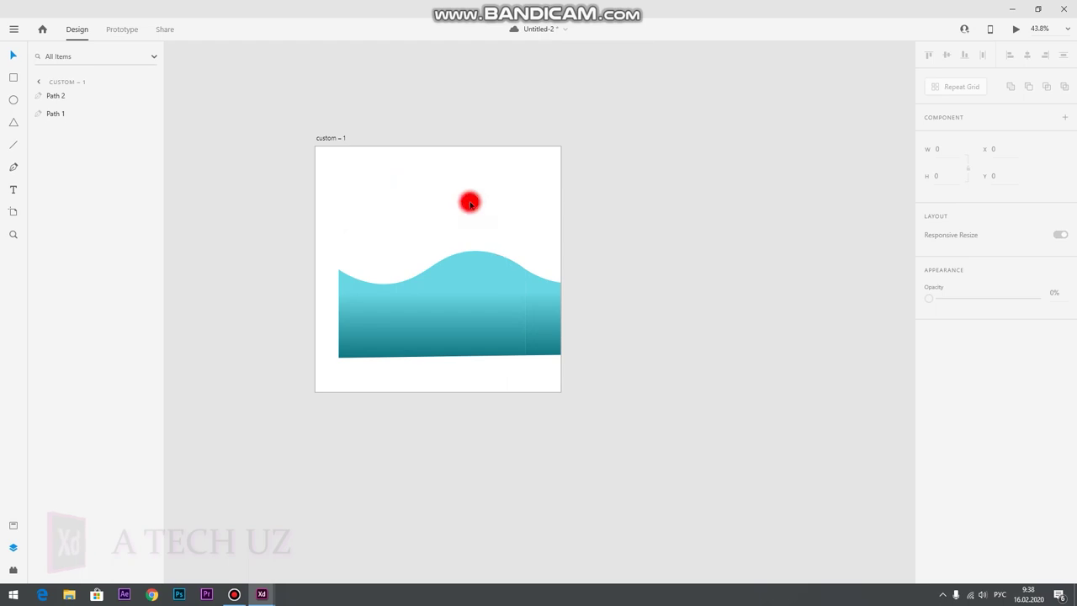
left_click(497, 404)
scroll(542, 288, "up", 3)
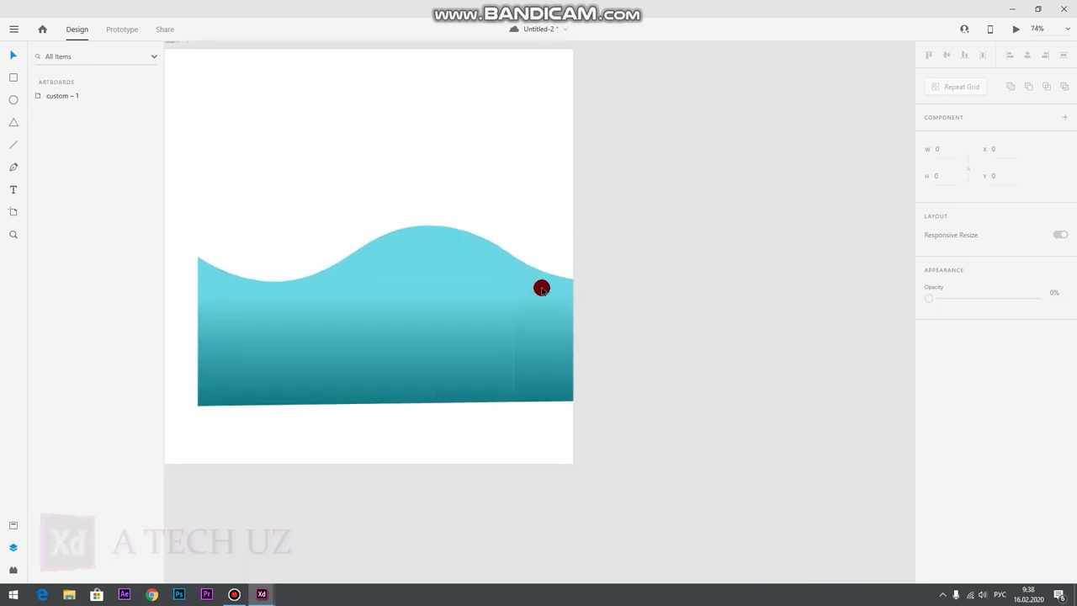
scroll(541, 288, "up", 1)
left_click(464, 484)
left_click(548, 379)
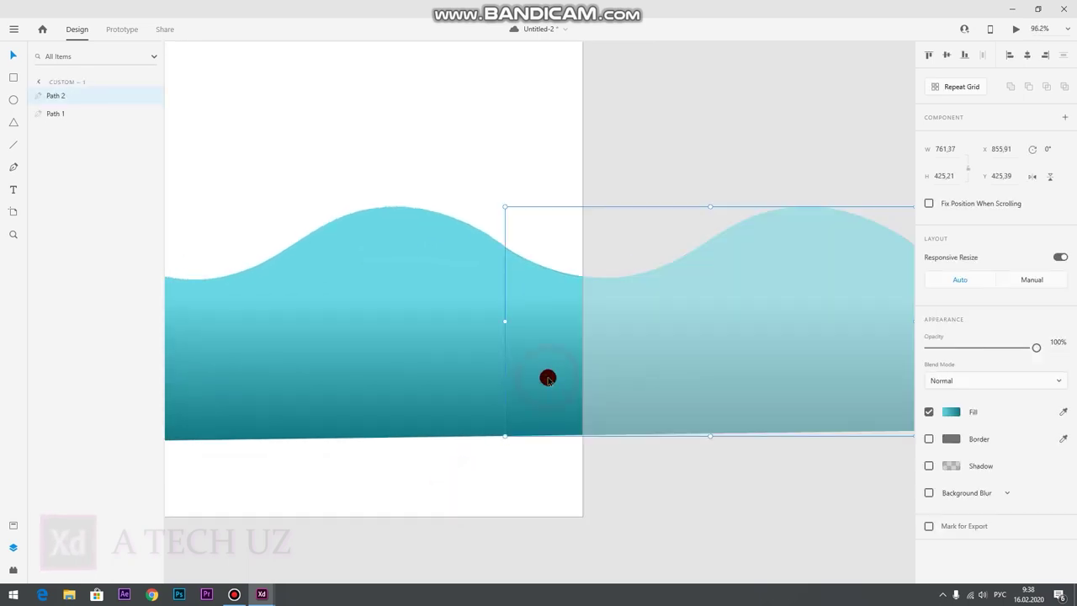
left_click(539, 149)
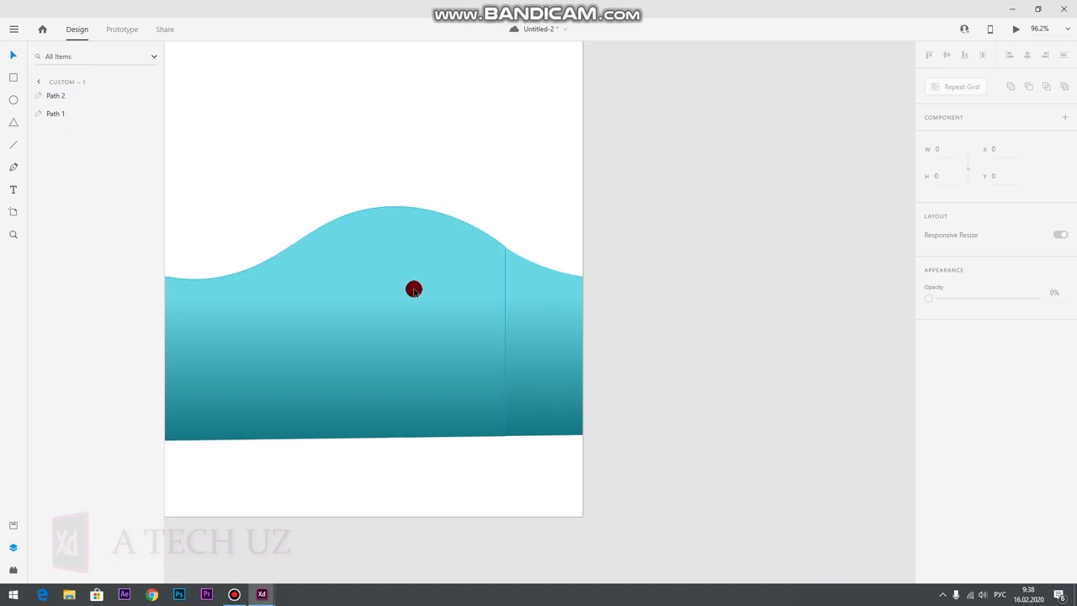
scroll(507, 425, "up", 10)
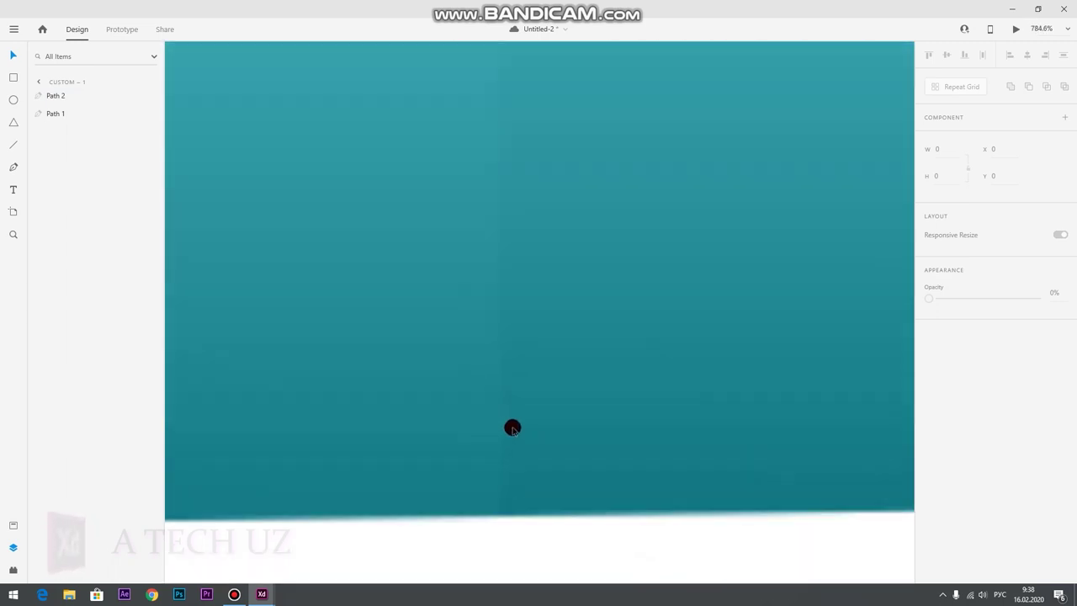
scroll(498, 534, "down", 6)
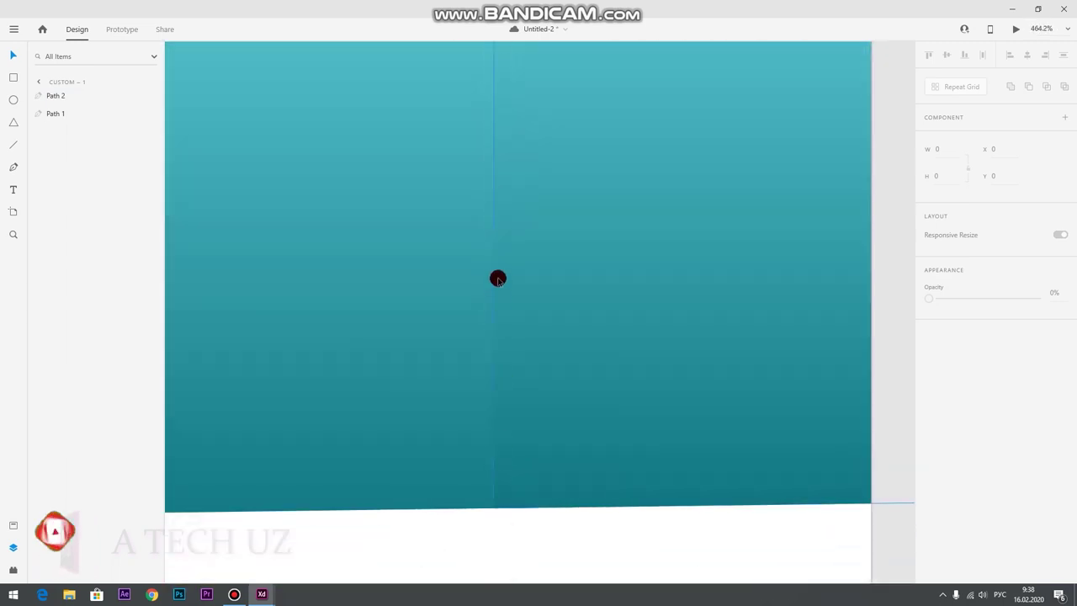
scroll(498, 278, "down", 4)
Readjust the anchor point at the top of the seam to smooth the small notch between the two wave curves
scroll(496, 143, "up", 2)
scroll(496, 272, "up", 6)
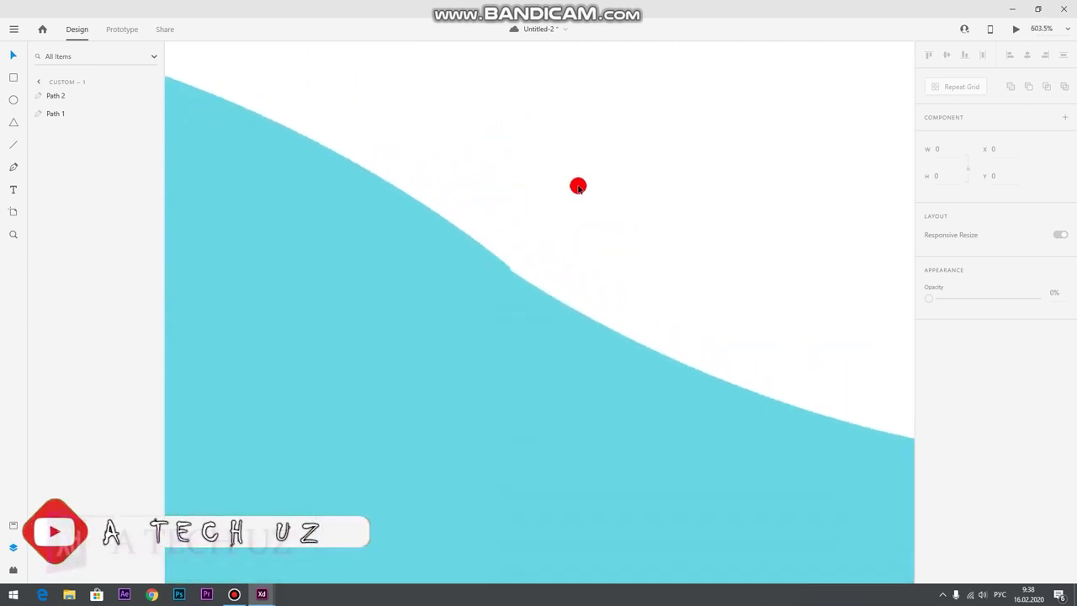
left_click(513, 289)
left_click(505, 265)
left_click(558, 238)
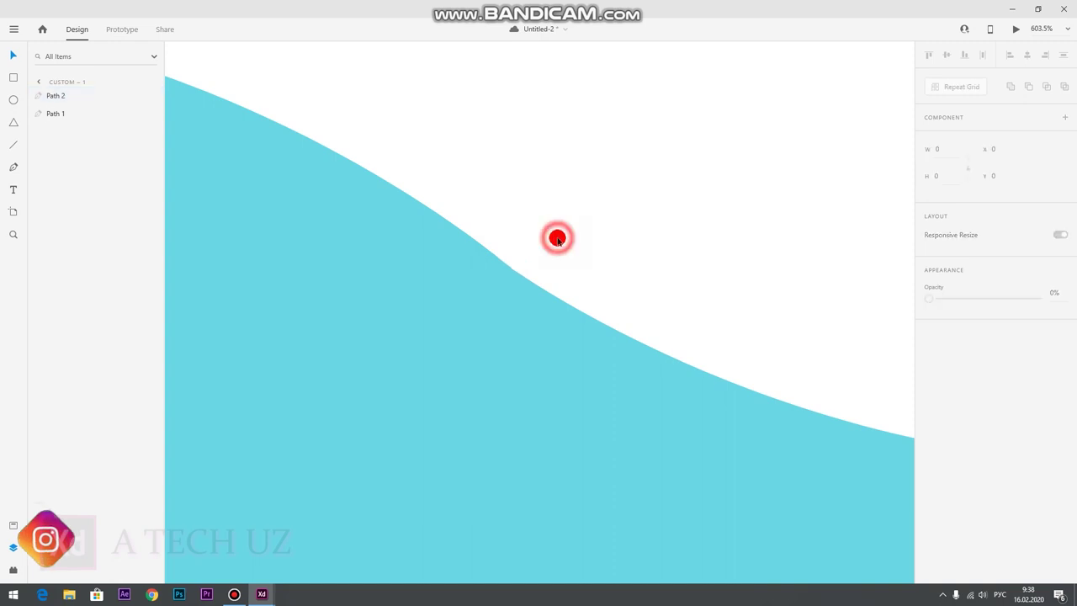
Select both adjoining wave shapes and group them
scroll(518, 219, "down", 8)
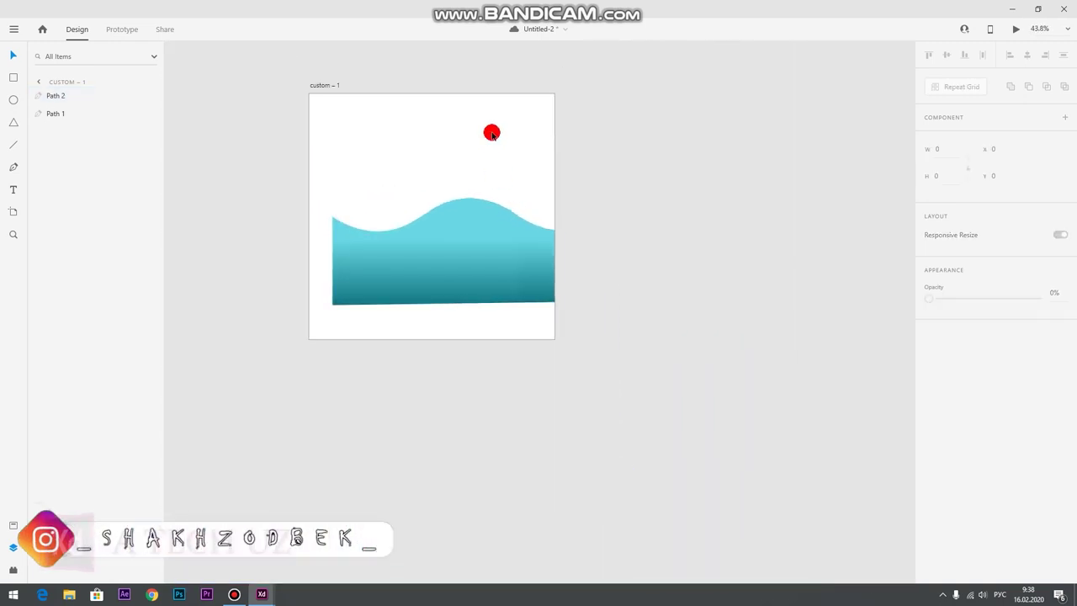
scroll(521, 118, "up", 1)
left_click(464, 139)
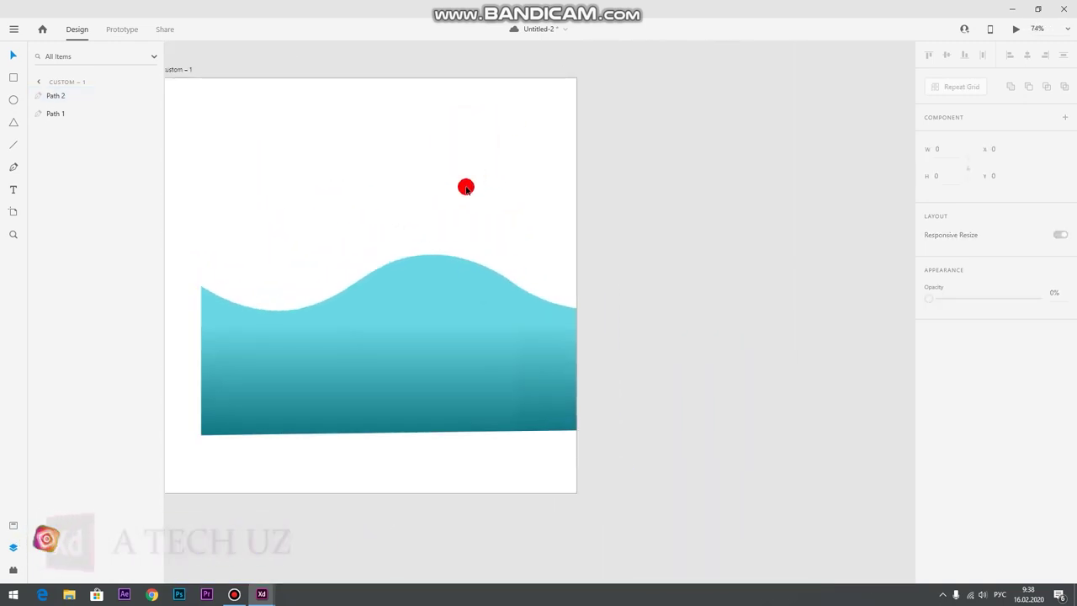
left_click_drag(373, 234, 392, 252)
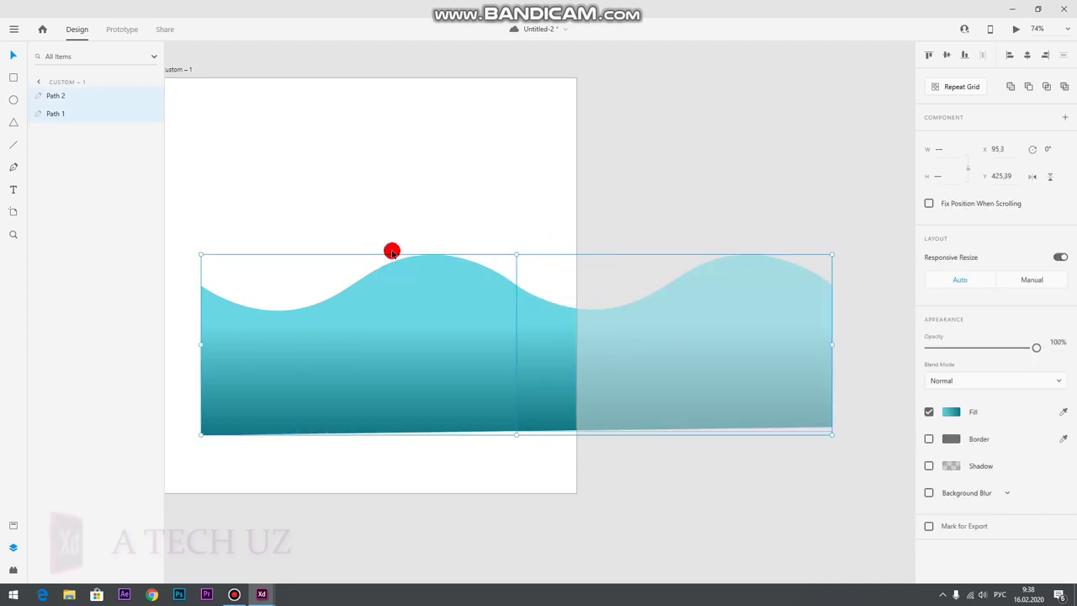
key("ctrl+g")
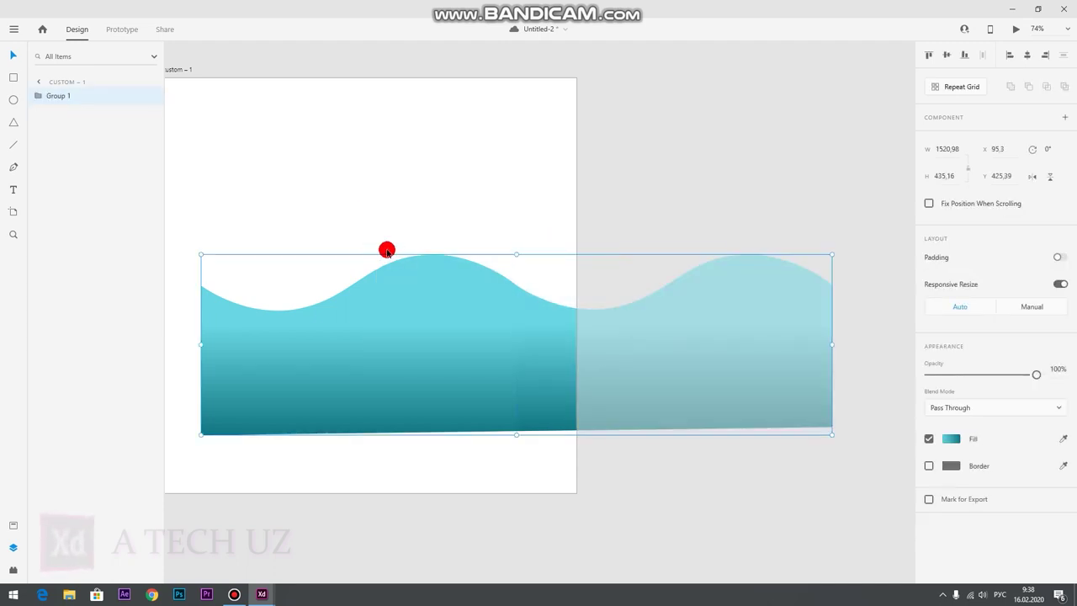
Rename the wave group as tulqin, using the English keyboard layout
double_click(50, 97)
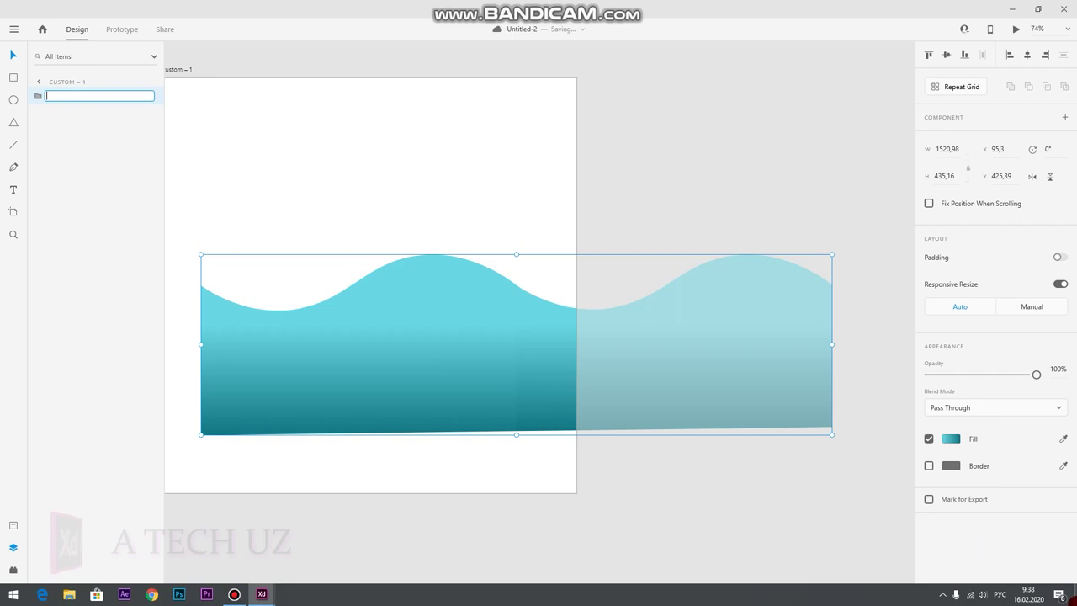
left_click(1001, 594)
left_click(973, 498)
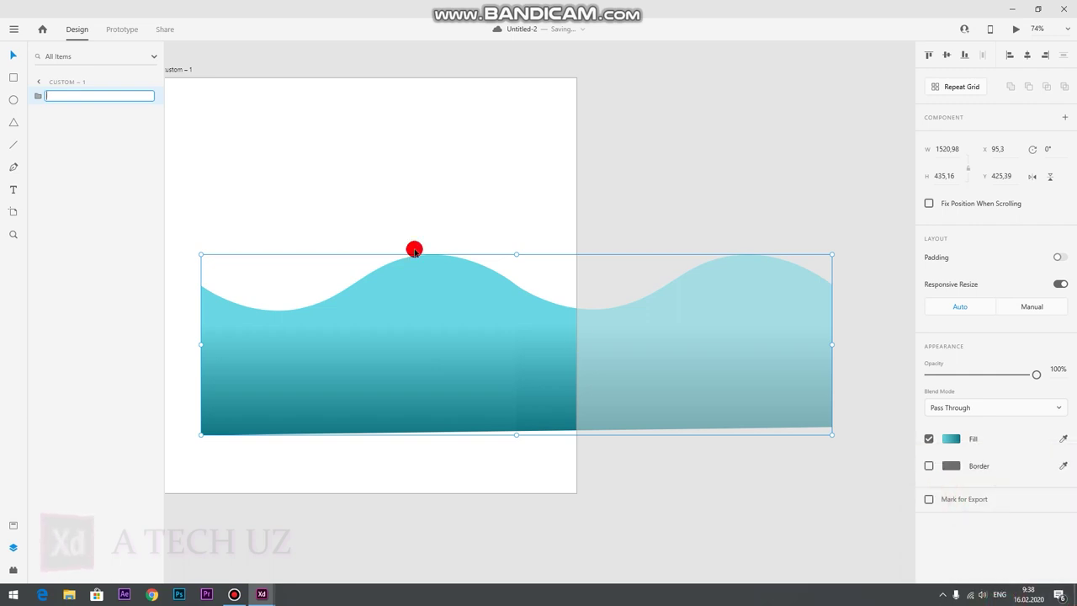
left_click(51, 95)
type("tulqin")
left_click(72, 144)
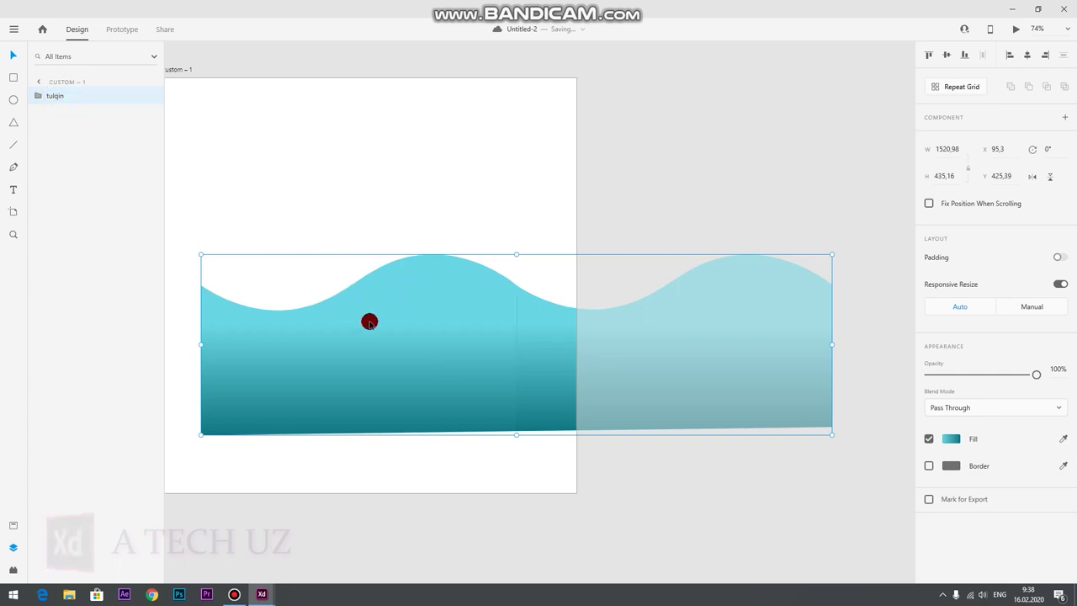
Draw an ellipse about 761 × 562 px over the first wave, matching that wave's width from X 95
left_click(443, 222)
left_click(17, 104)
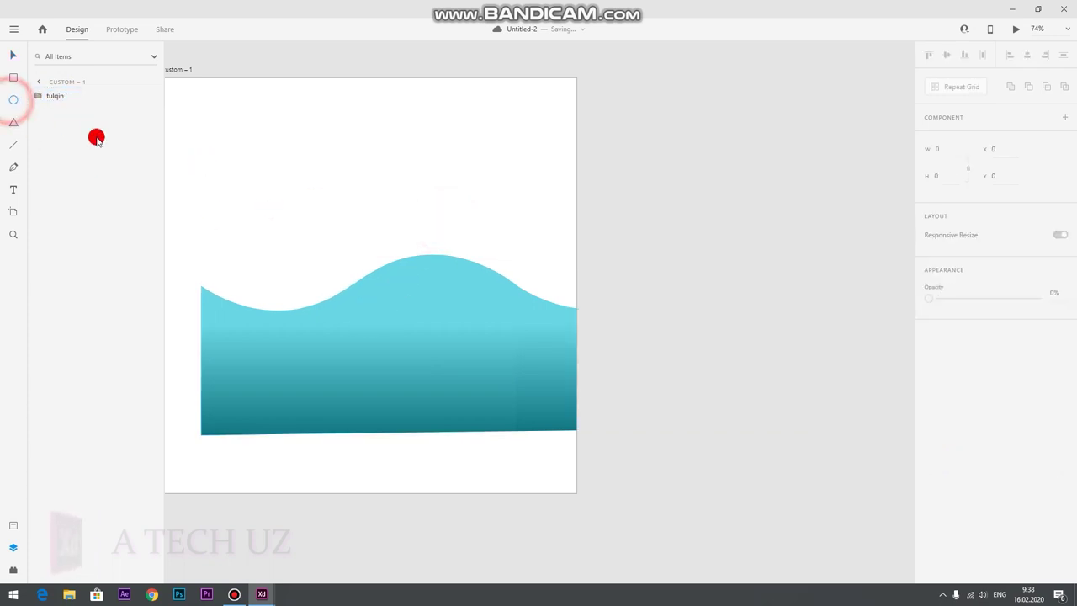
mouse_move(209, 166)
left_mouse_down()
mouse_move(437, 364)
mouse_move(445, 412)
mouse_move(516, 406)
left_mouse_up()
left_click_drag(208, 286, 200, 284)
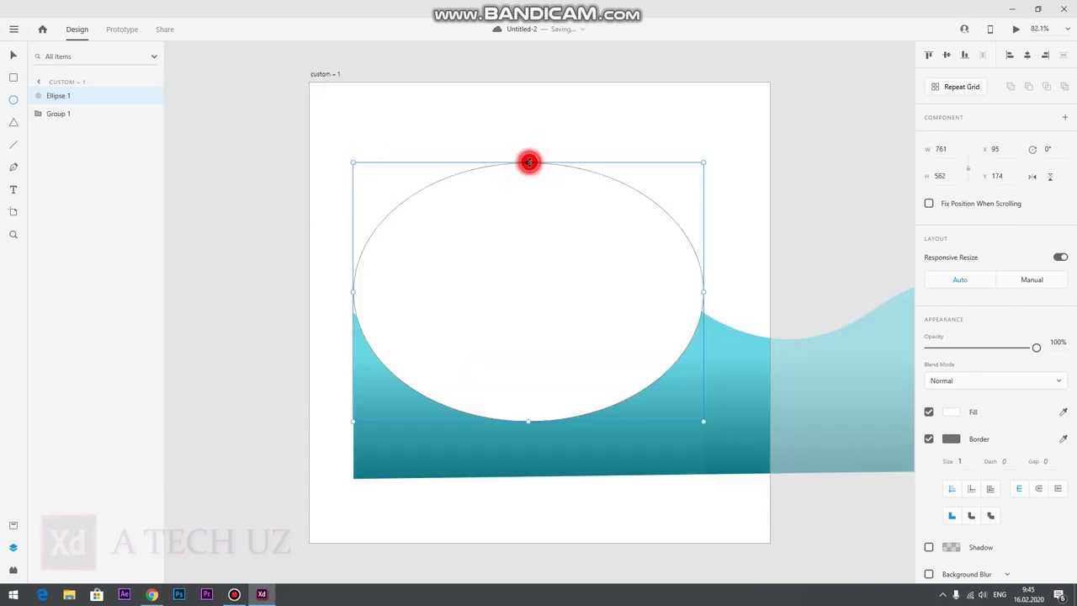
Extend the ellipse upward and downward to a height of 671 px at Y 123, keeping its width at 761 px
left_click_drag(529, 162, 528, 139)
left_click_drag(528, 422, 528, 448)
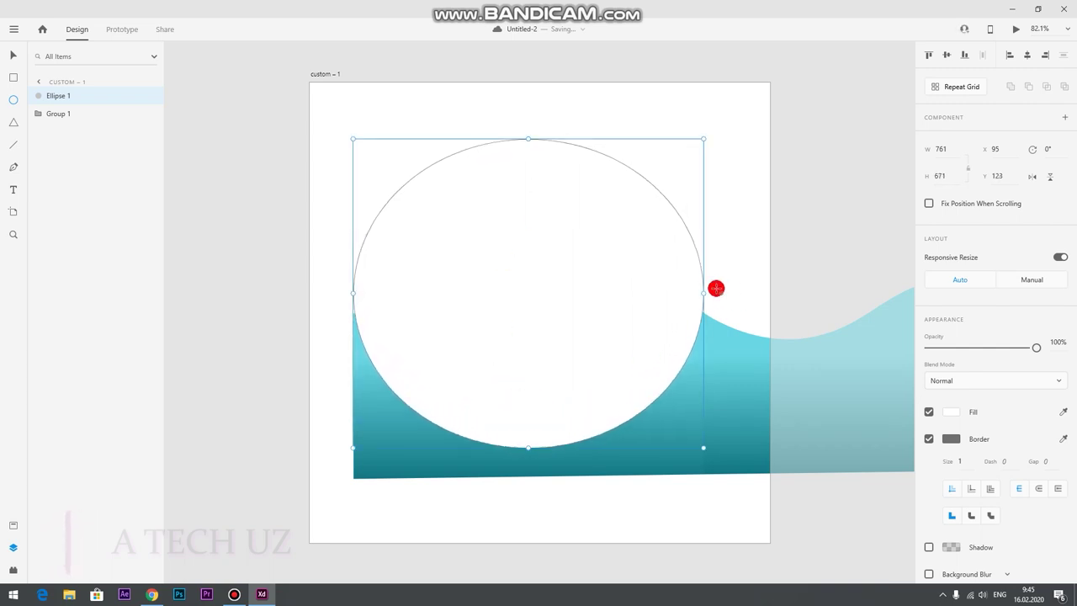
left_click_drag(703, 293, 702, 294)
left_click_drag(352, 296, 353, 293)
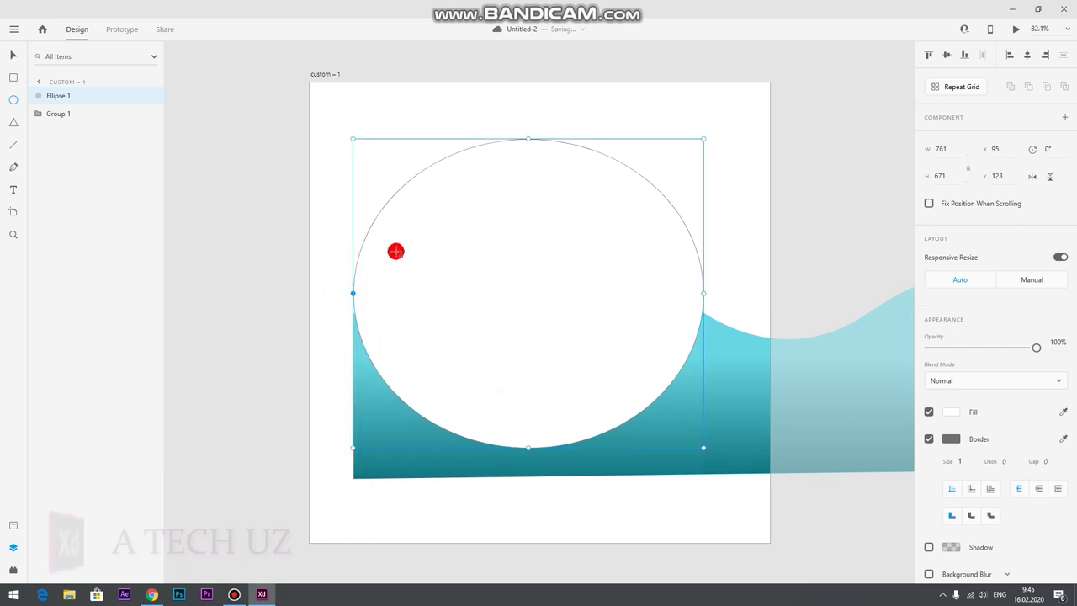
Select the ellipse together with the wave group and mask the waves with the ellipse shape
scroll(531, 209, "down", 3)
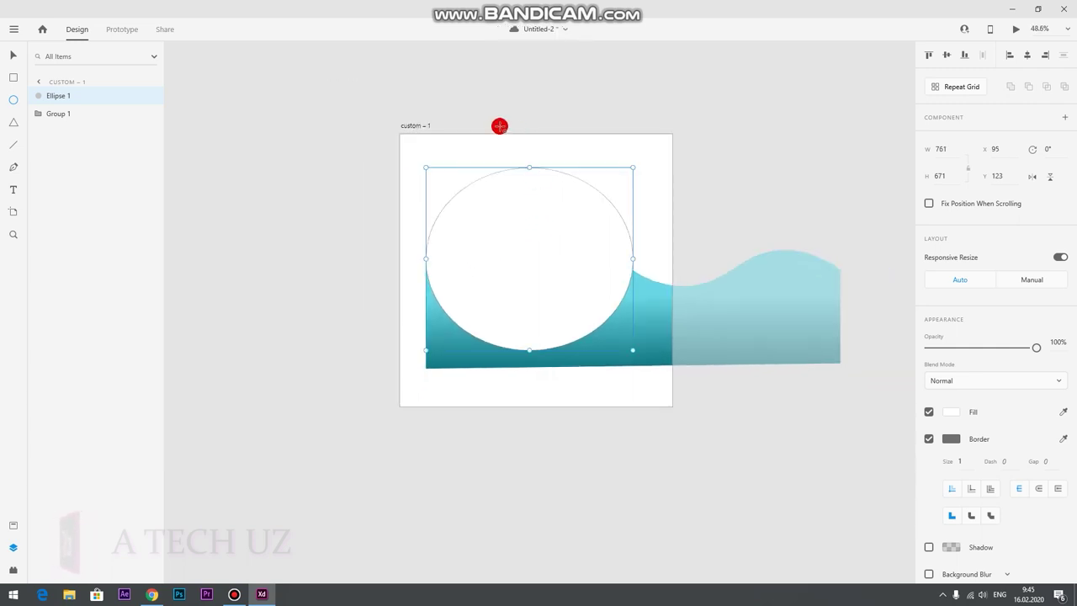
left_click(16, 56)
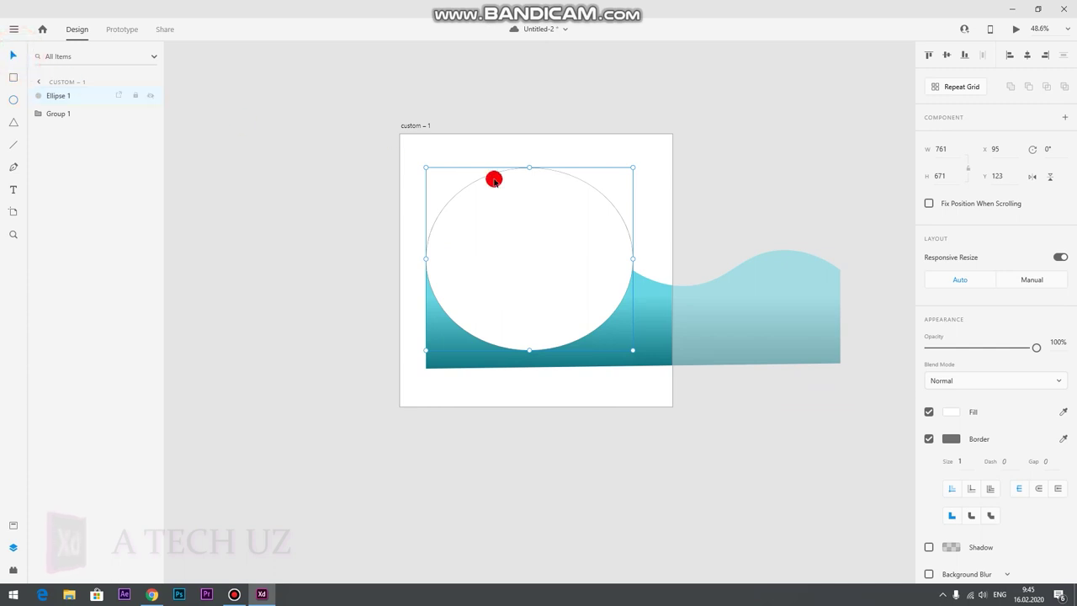
left_click_drag(487, 146, 732, 324)
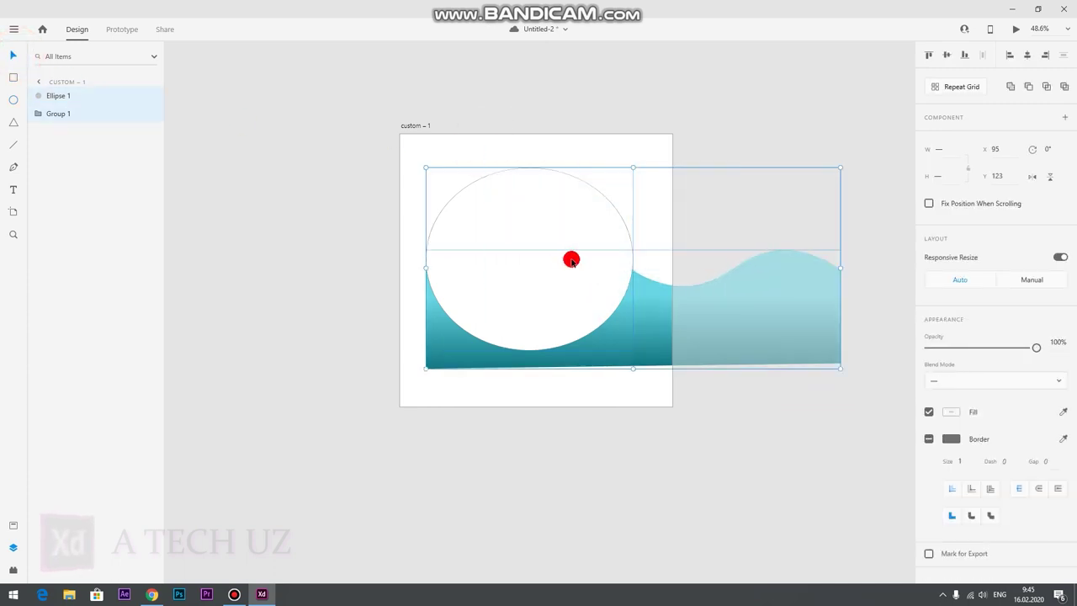
right_click(571, 260)
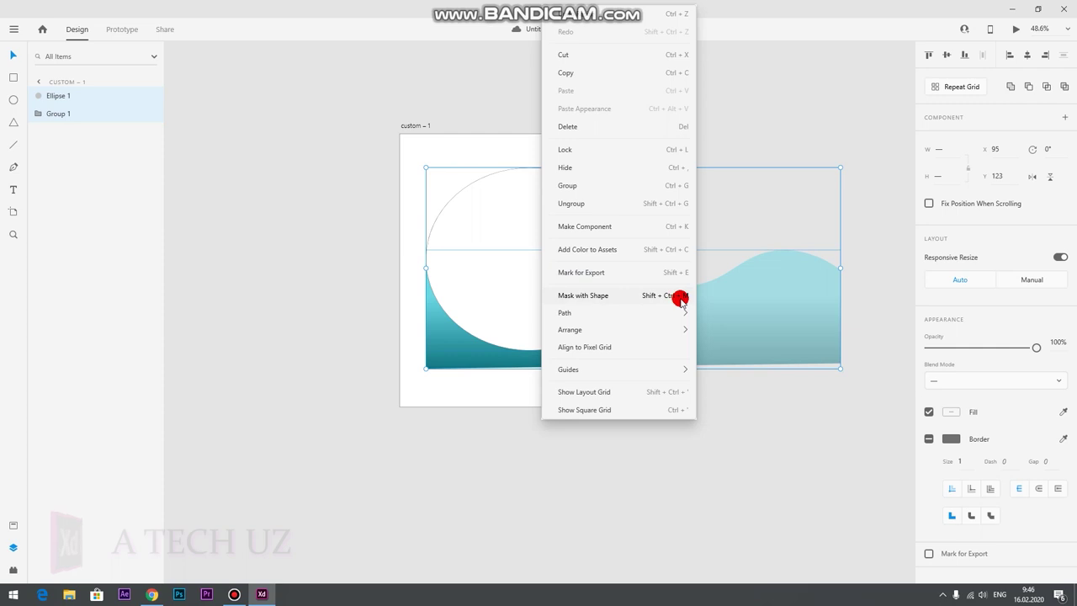
left_click(606, 300)
scroll(673, 119, "up", 1)
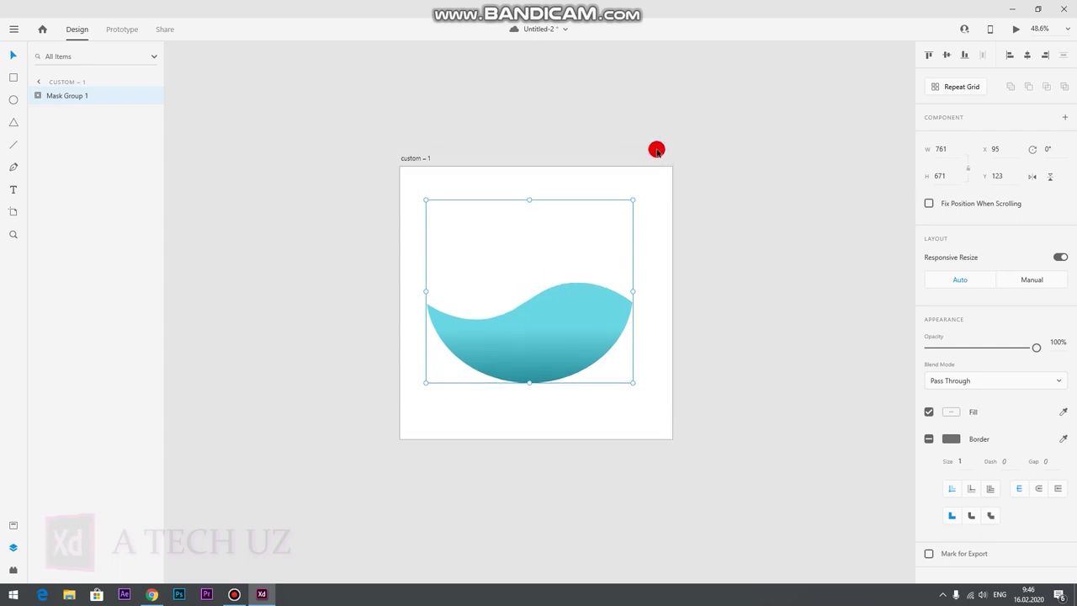
scroll(686, 308, "up", 1)
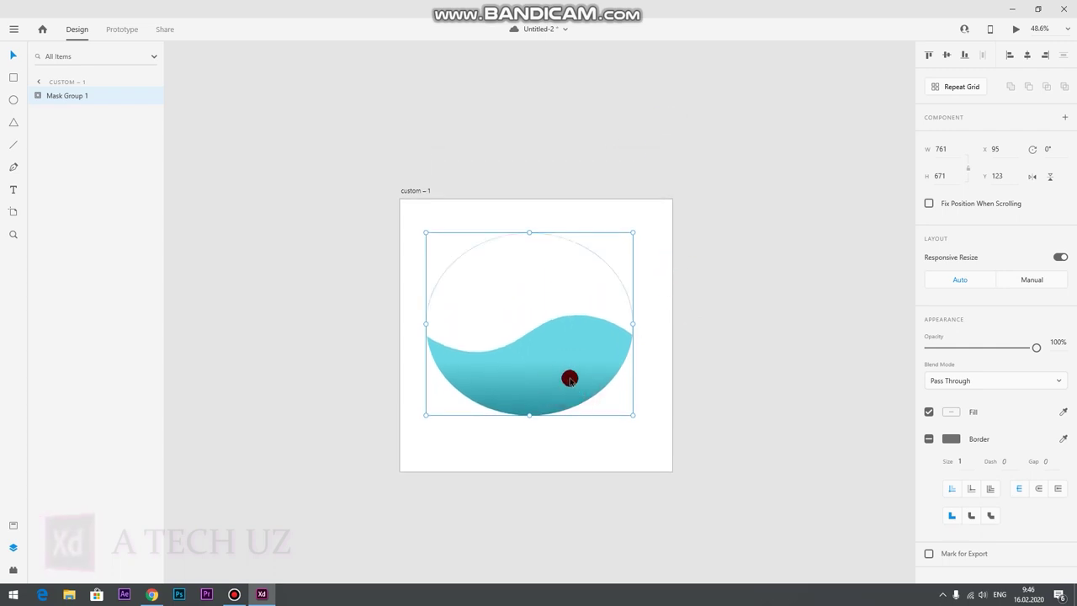
Duplicate the masked wave group, hide the upper copy, Mask Group 2, and select Mask Group 1
left_click(58, 101)
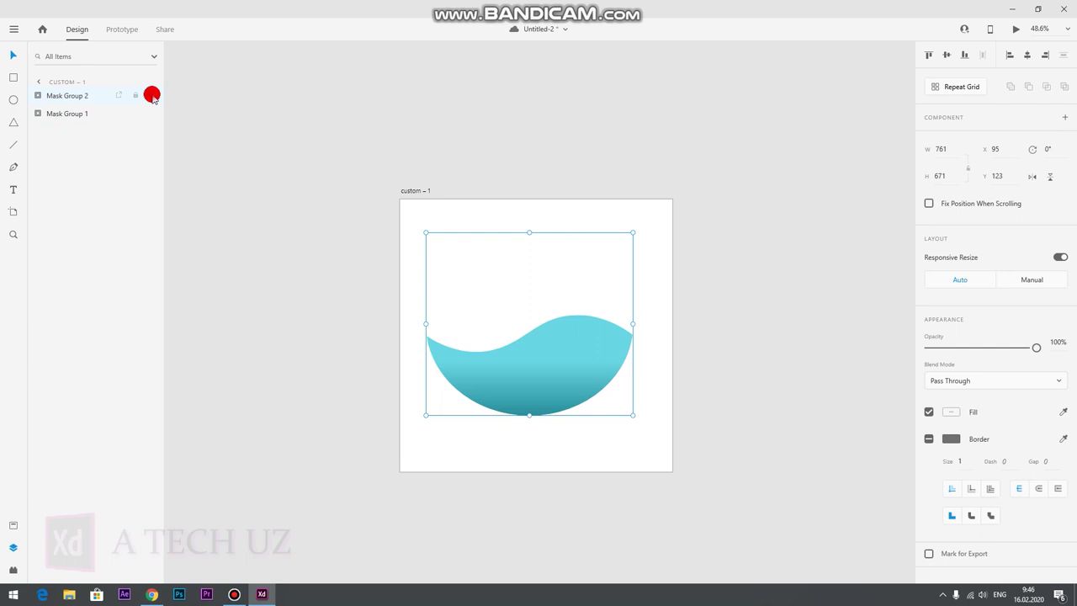
left_click(151, 95)
left_click(77, 113)
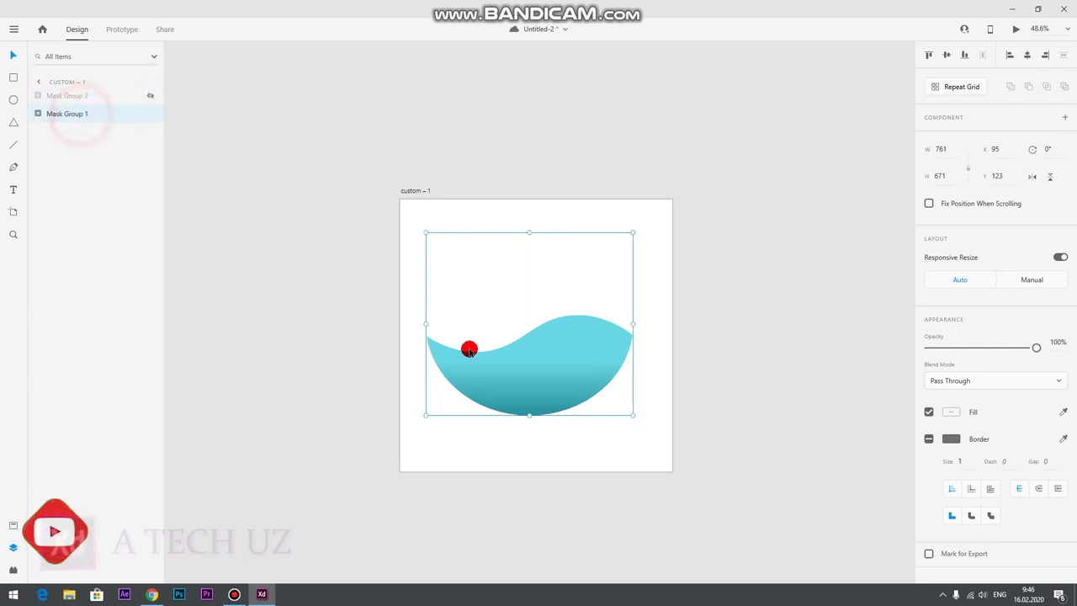
Flip the wave group inside Mask Group 1 horizontally
double_click(536, 376)
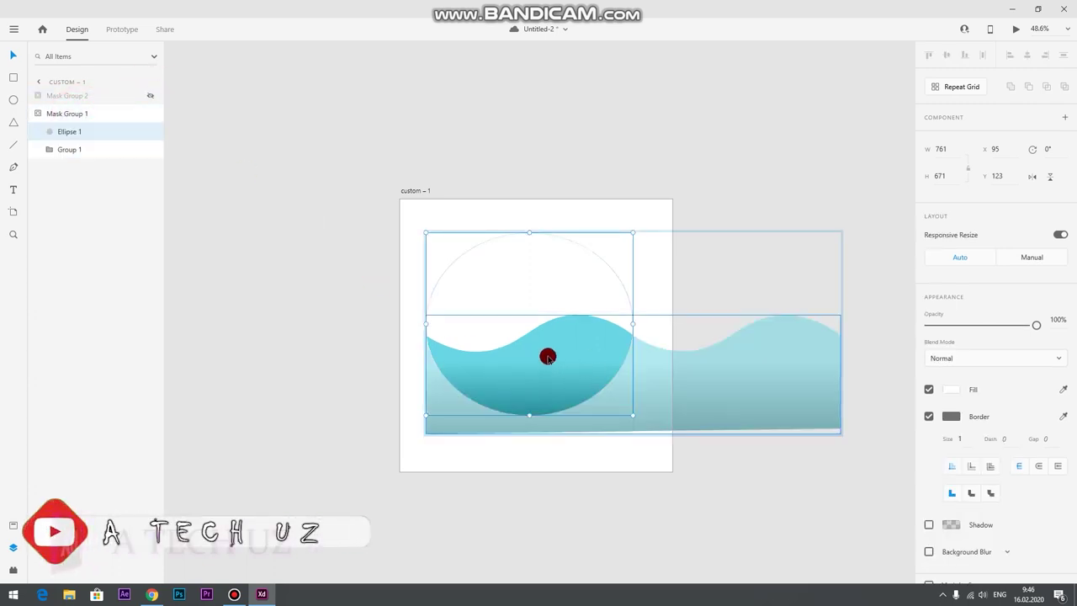
left_click(1034, 178)
left_click_drag(481, 171, 606, 207)
left_click(570, 467)
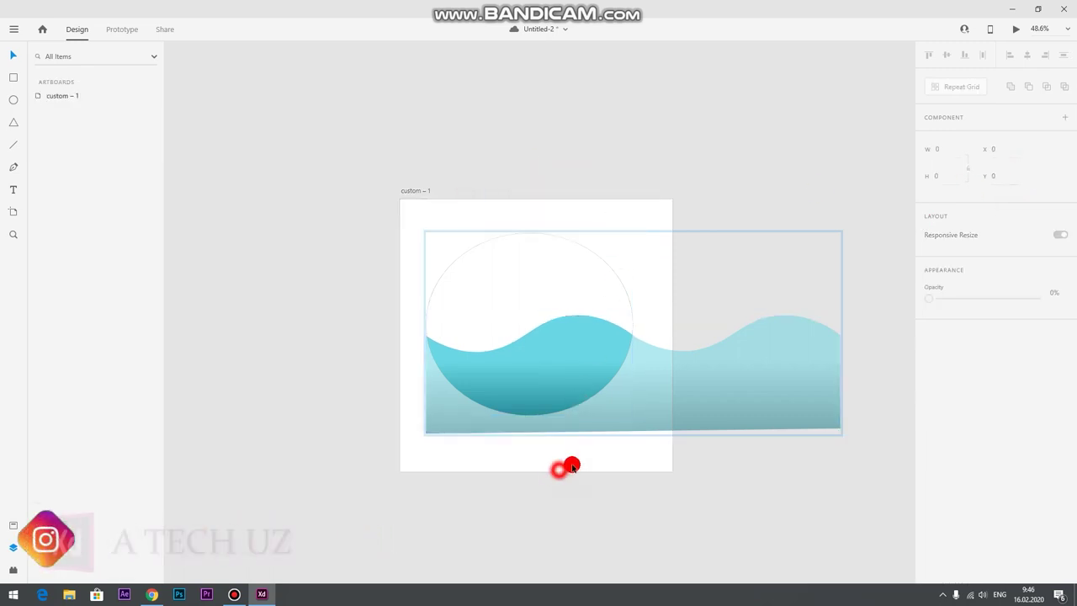
left_click_drag(570, 466, 707, 380)
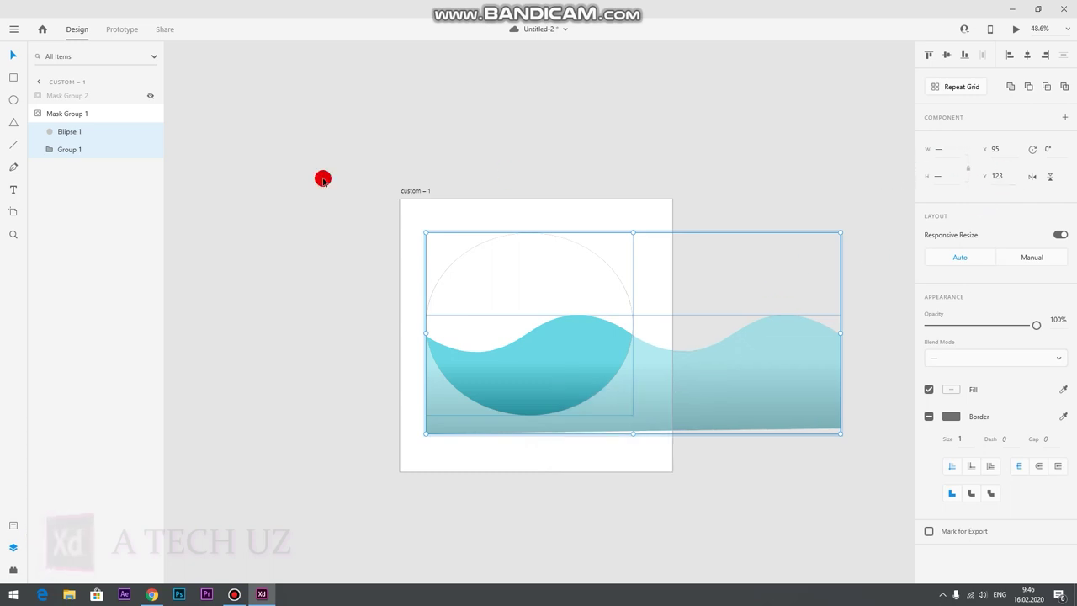
left_click(72, 150)
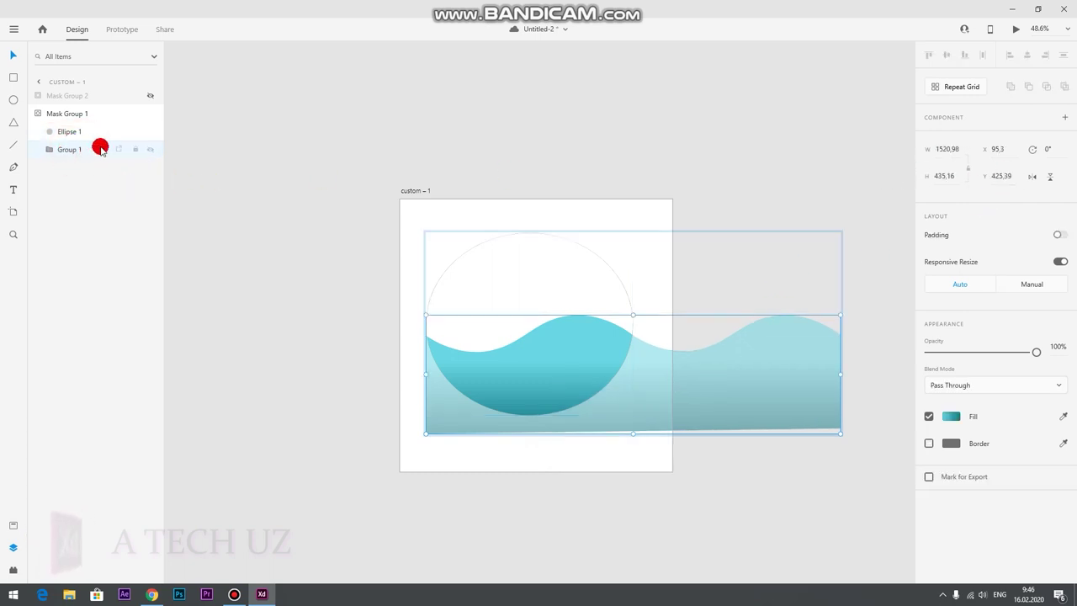
left_click(1034, 178)
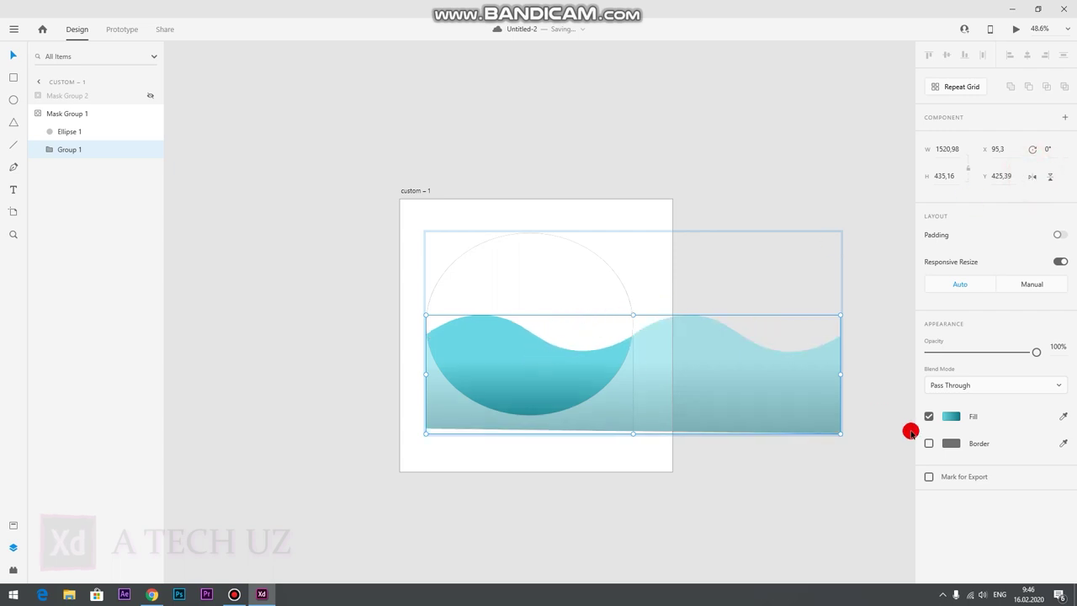
Recolour the flipped wave's linear gradient from light sky blue to dark blue #123082
left_click(953, 416)
left_click_drag(836, 370, 820, 362)
left_click(895, 404)
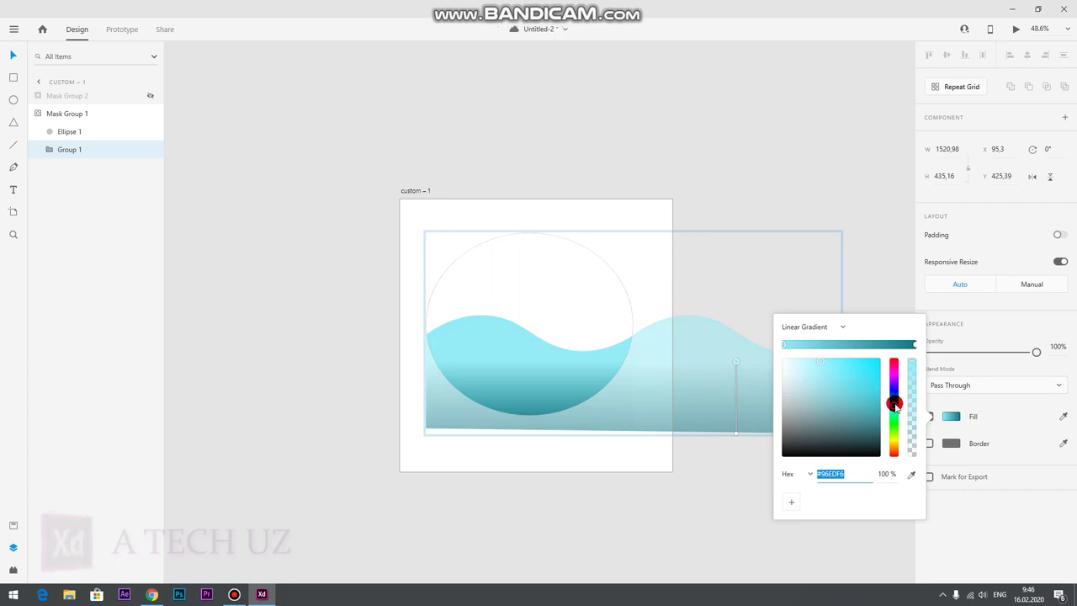
left_click(914, 345)
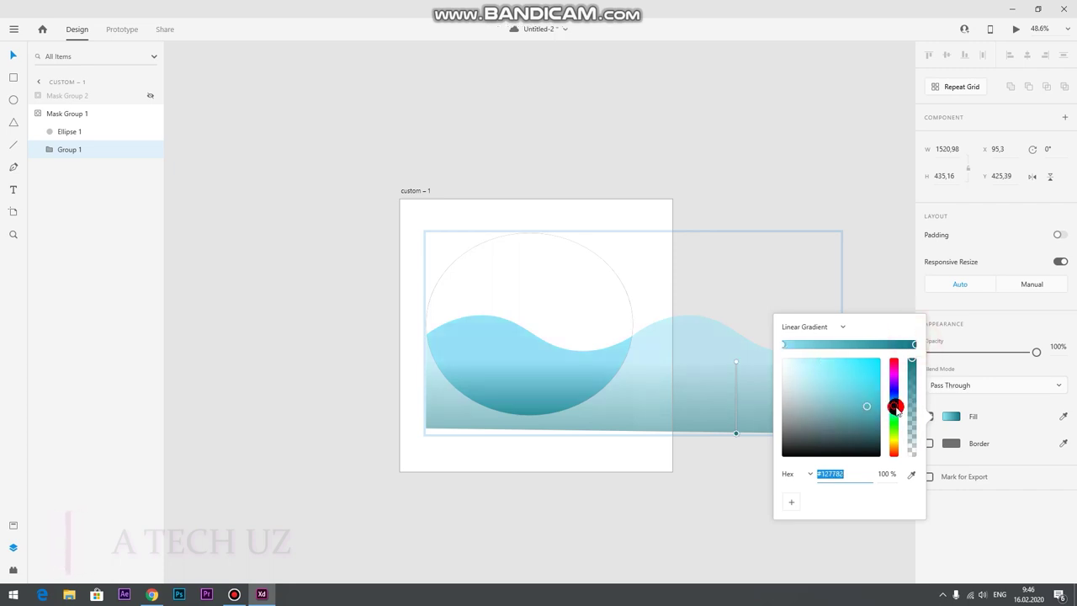
mouse_move(896, 410)
left_mouse_down()
mouse_move(903, 389)
mouse_move(903, 398)
left_mouse_up()
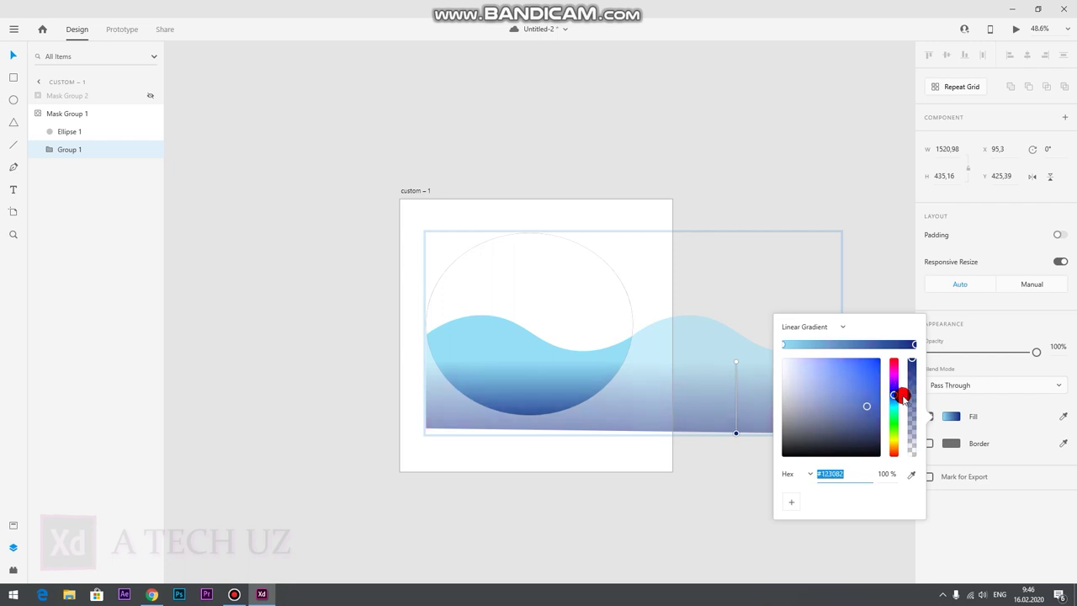
left_click(866, 243)
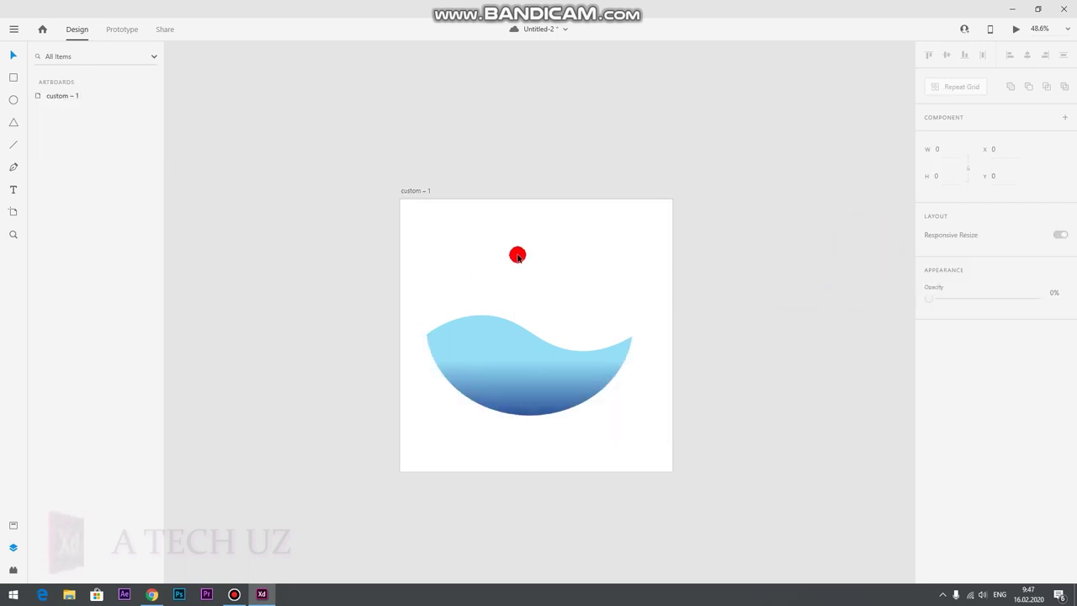
Show Mask Group 2 again in front of the flipped wave
left_click(554, 380)
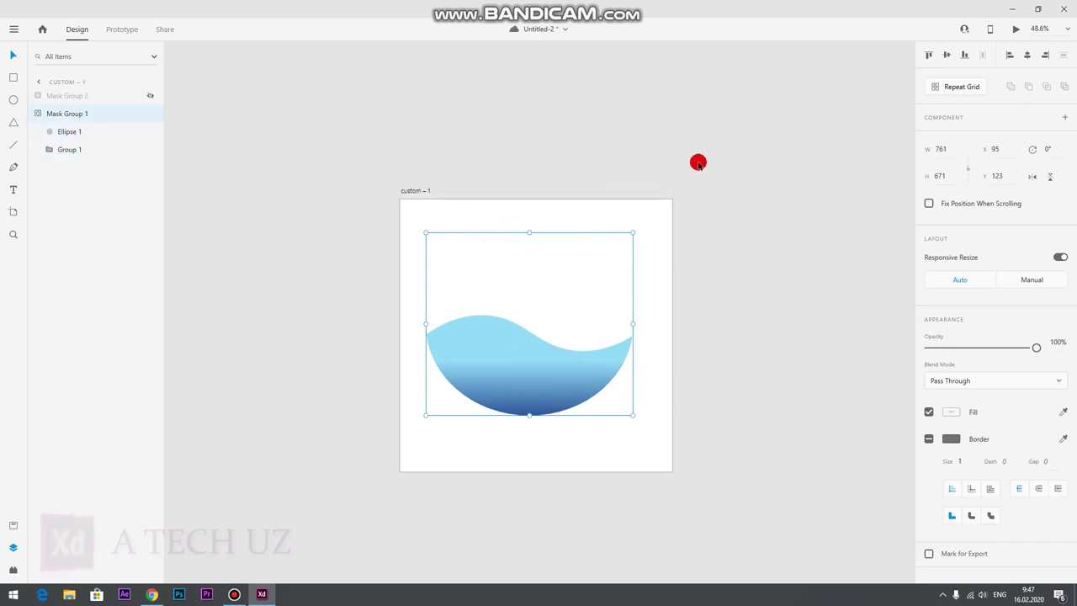
scroll(699, 162, "down", 2)
scroll(760, 185, "up", 3)
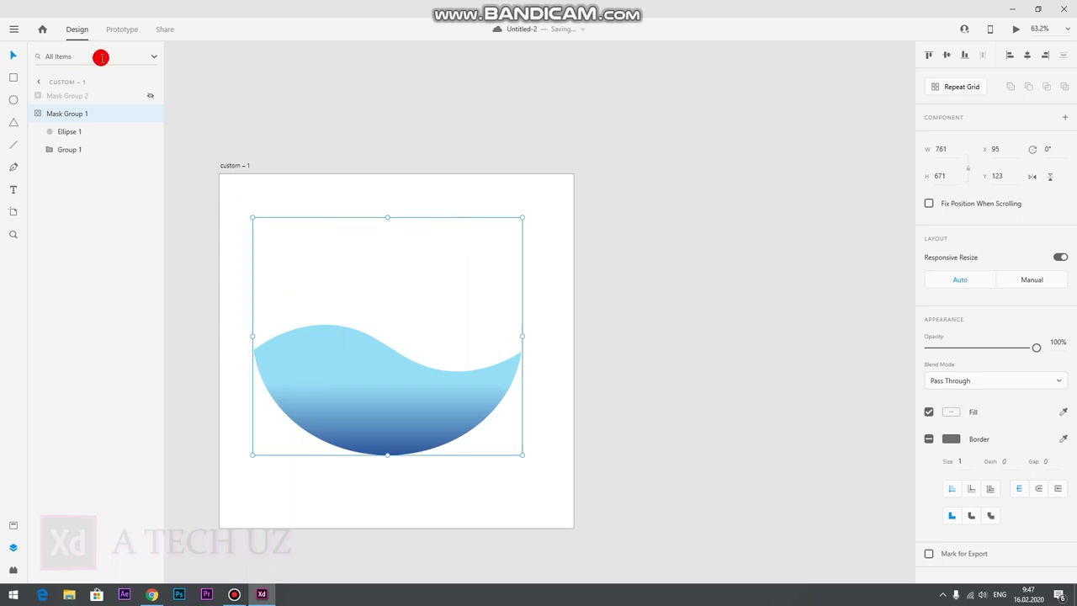
left_click(152, 100)
left_click(412, 241)
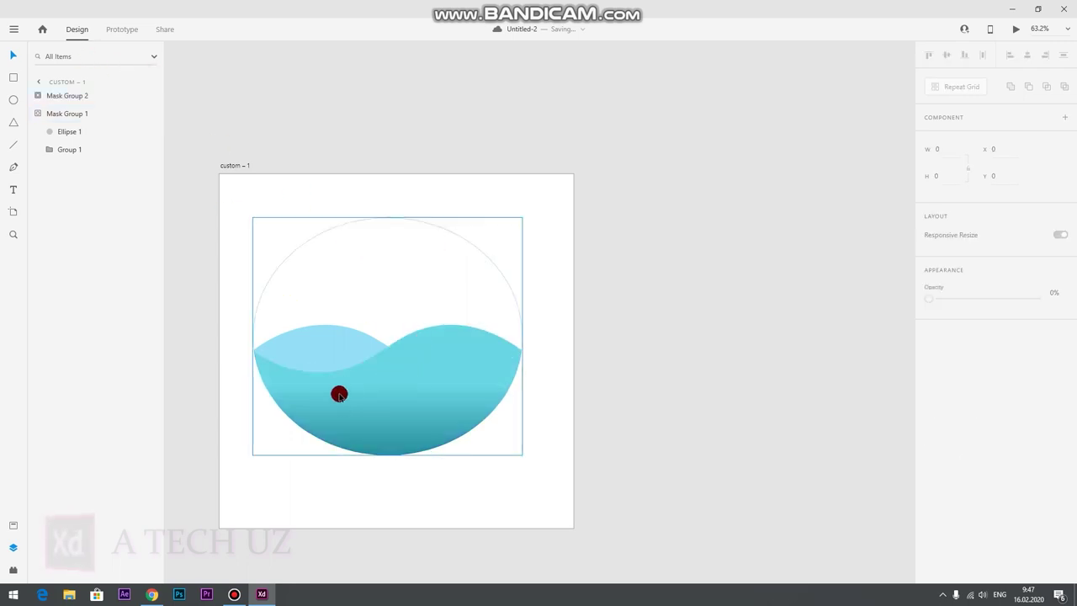
Select the wave group inside Mask Group 1 and shift its gradient's dark end colour to teal, about #127382
left_click(336, 347)
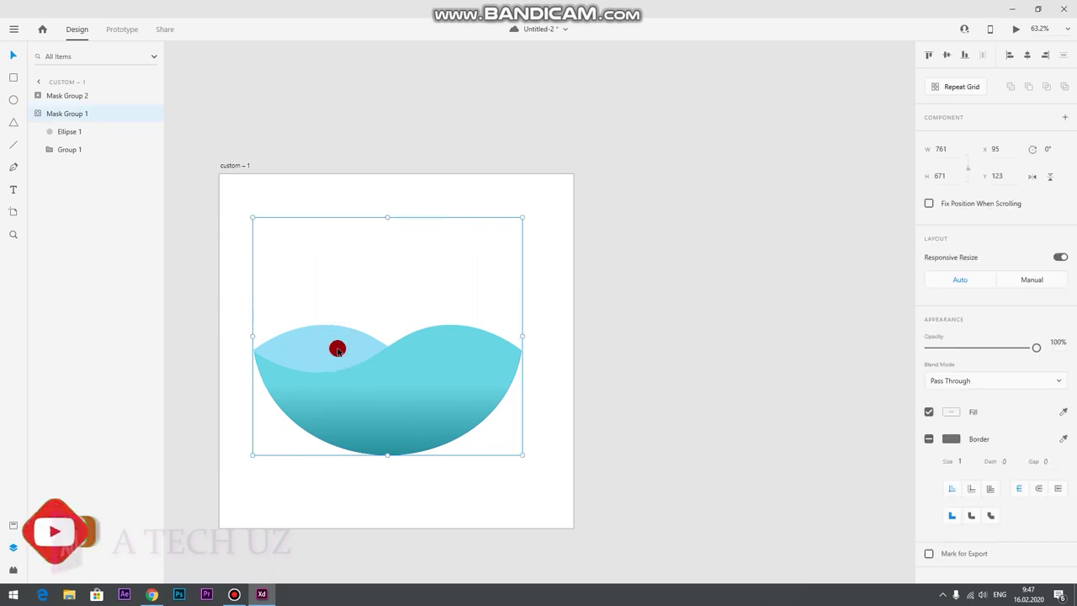
left_click(67, 132)
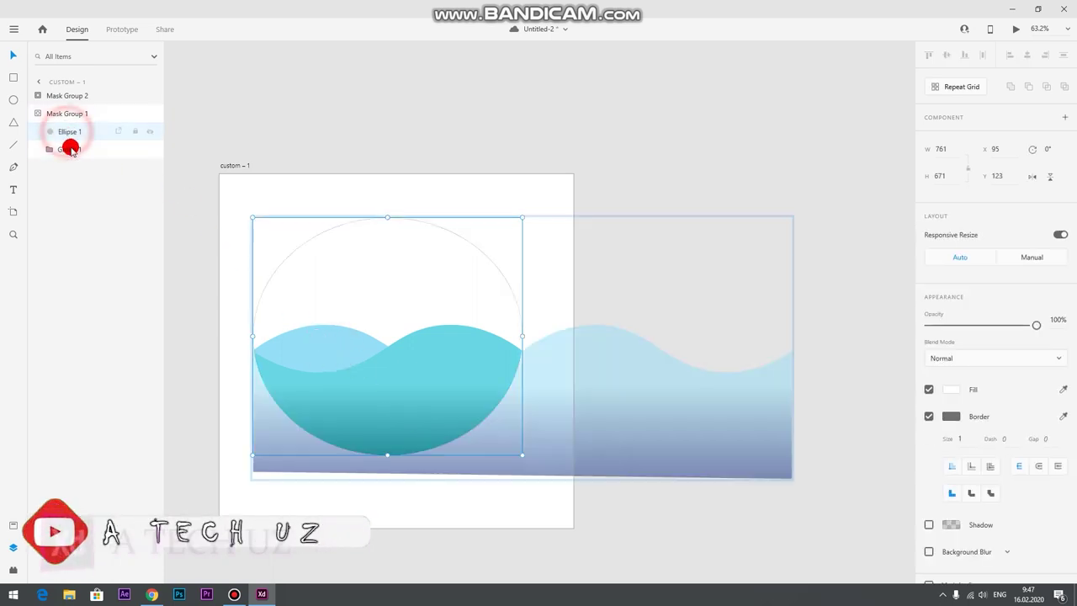
left_click(69, 149)
left_click(331, 344)
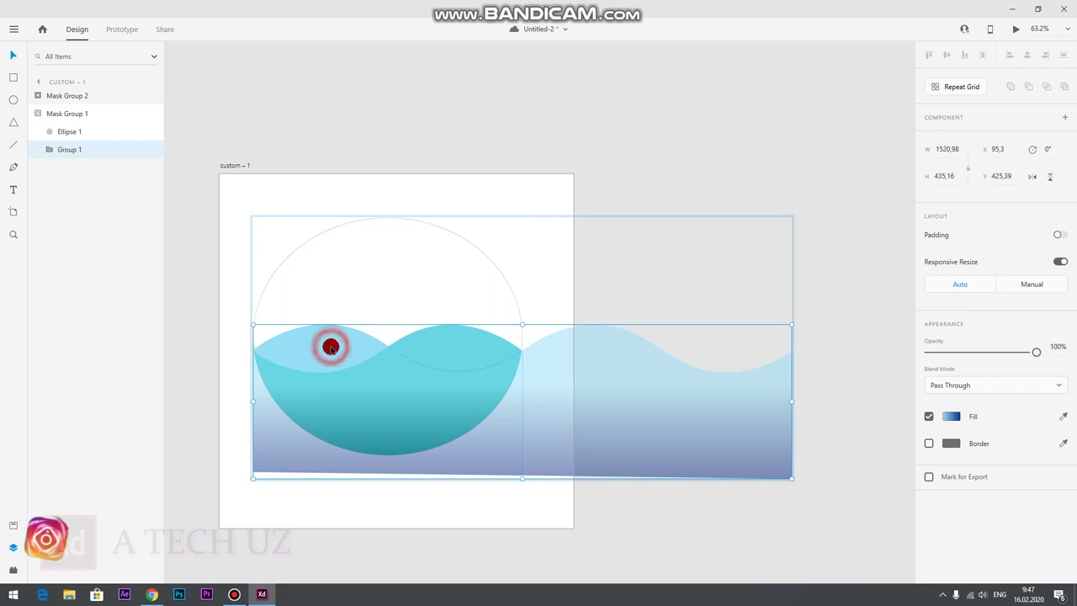
left_click(951, 416)
left_click_drag(892, 397, 896, 409)
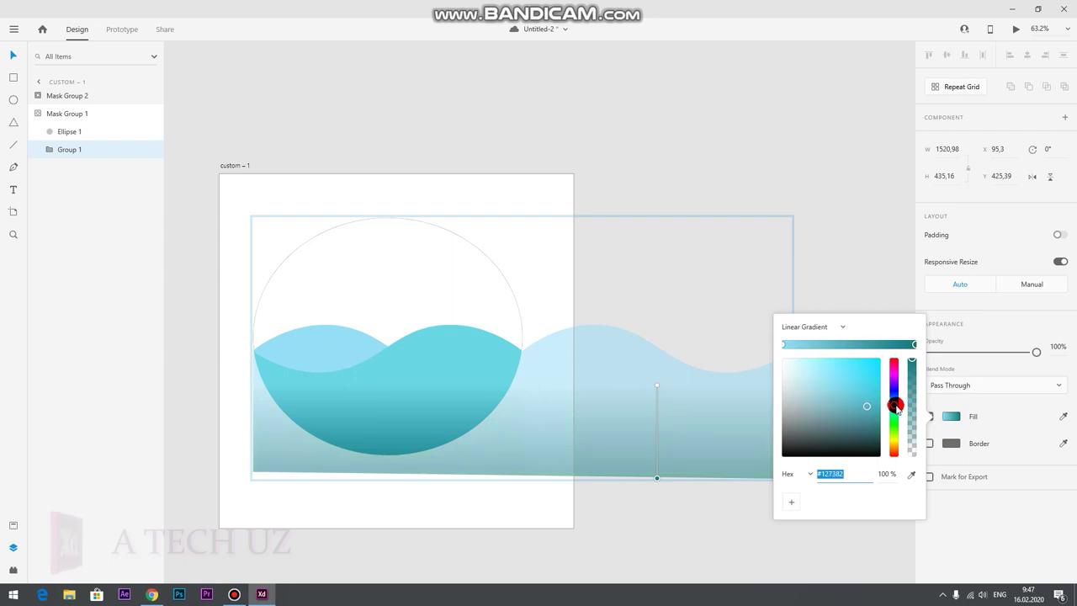
Set the light end colour of the rear wave's gradient to a muted turquoise, about #72CBD9
left_click(794, 346)
mouse_move(818, 364)
left_mouse_down()
mouse_move(842, 374)
mouse_move(832, 377)
left_mouse_up()
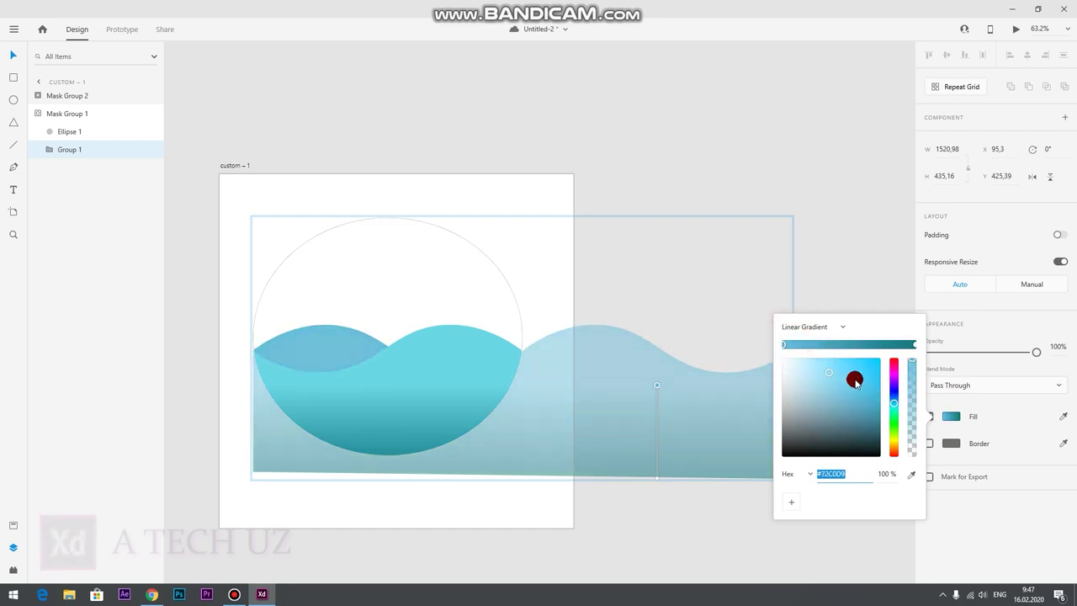
left_click_drag(893, 402, 899, 408)
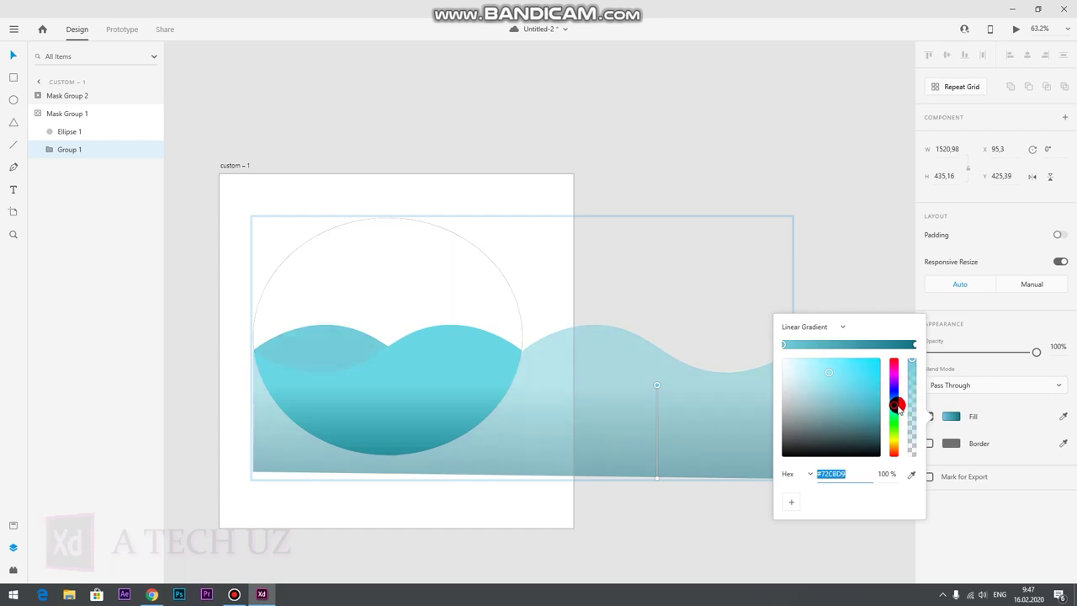
left_click(765, 133)
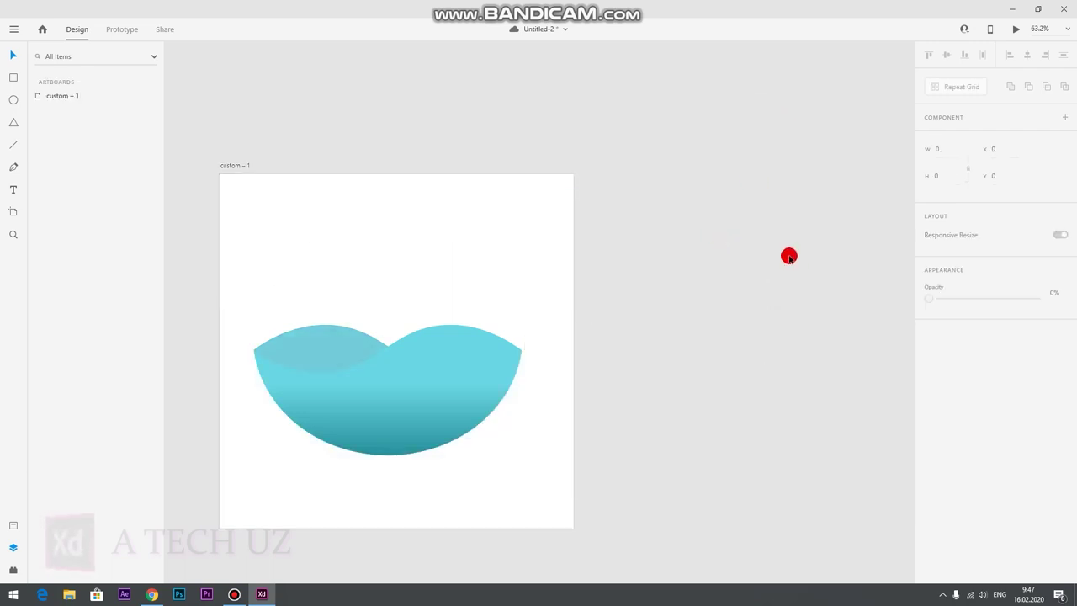
Duplicate the custom – 1 artboard with both masked waves
left_click(227, 166)
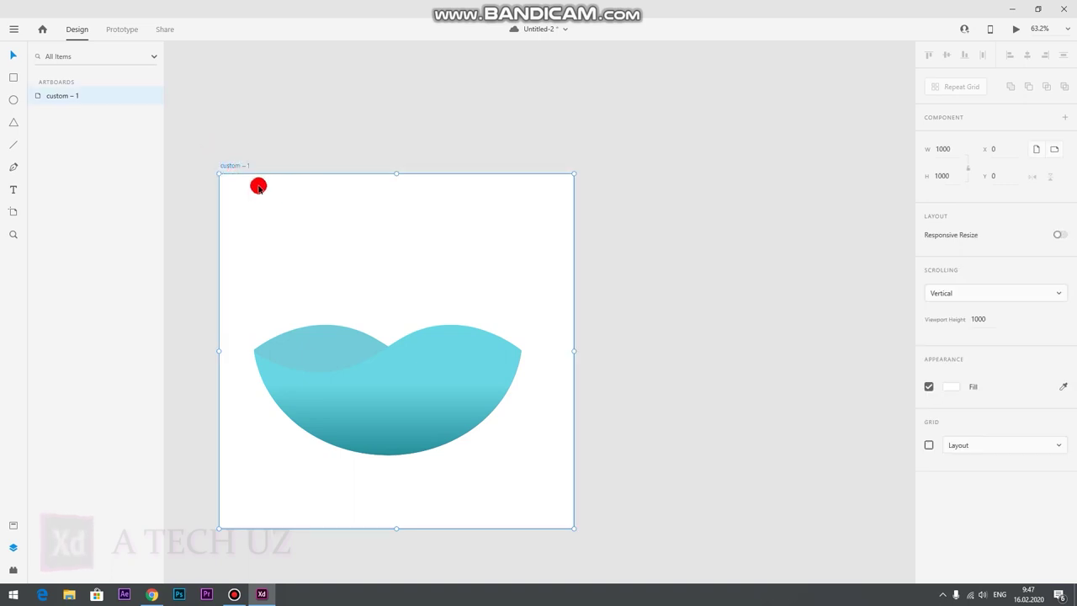
key("ctrl+d")
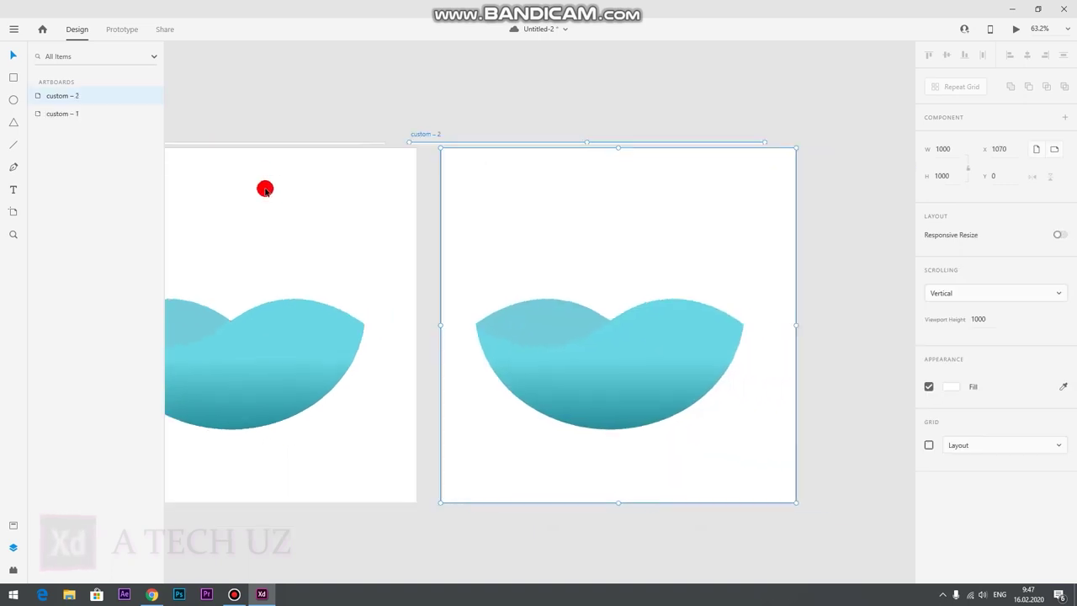
scroll(250, 149, "down", 3)
scroll(236, 132, "up", 3)
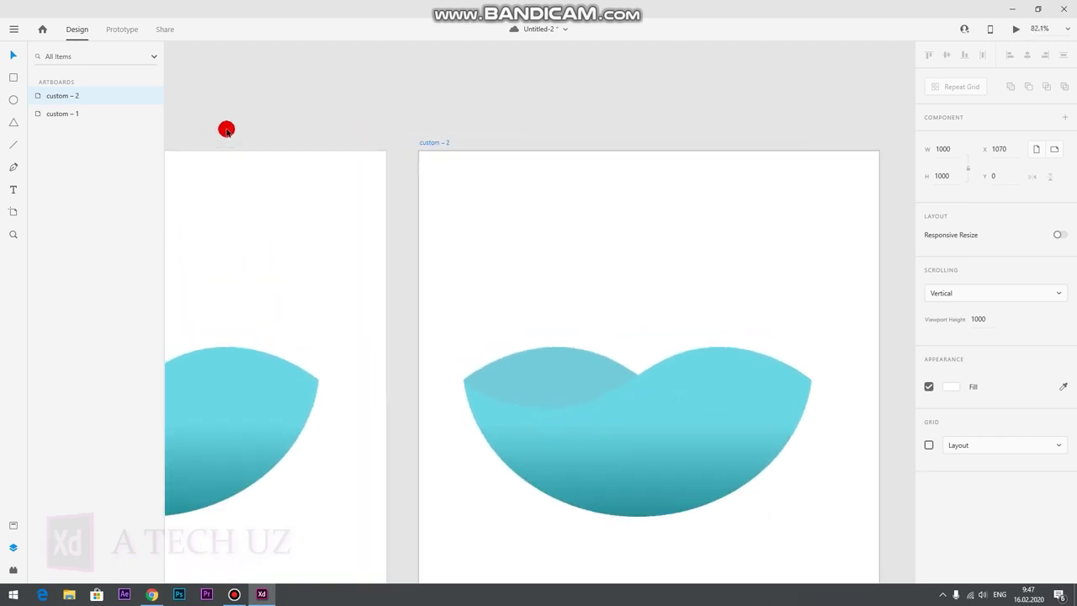
scroll(226, 130, "down", 2)
left_click(459, 86)
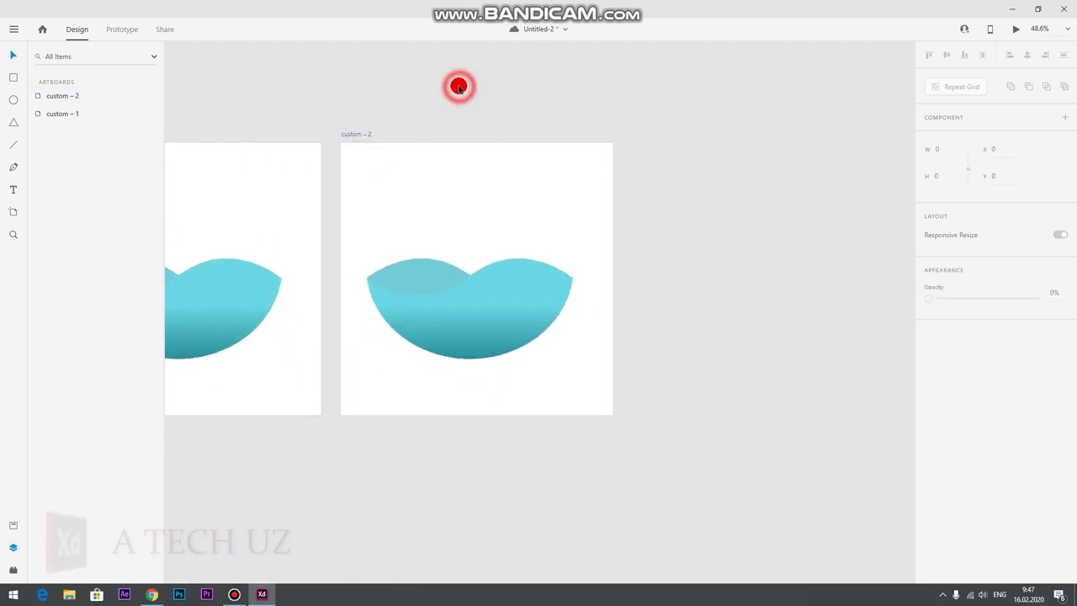
Switch to prototyping and link the custom – 1 artboard to custom – 2
left_click(122, 32)
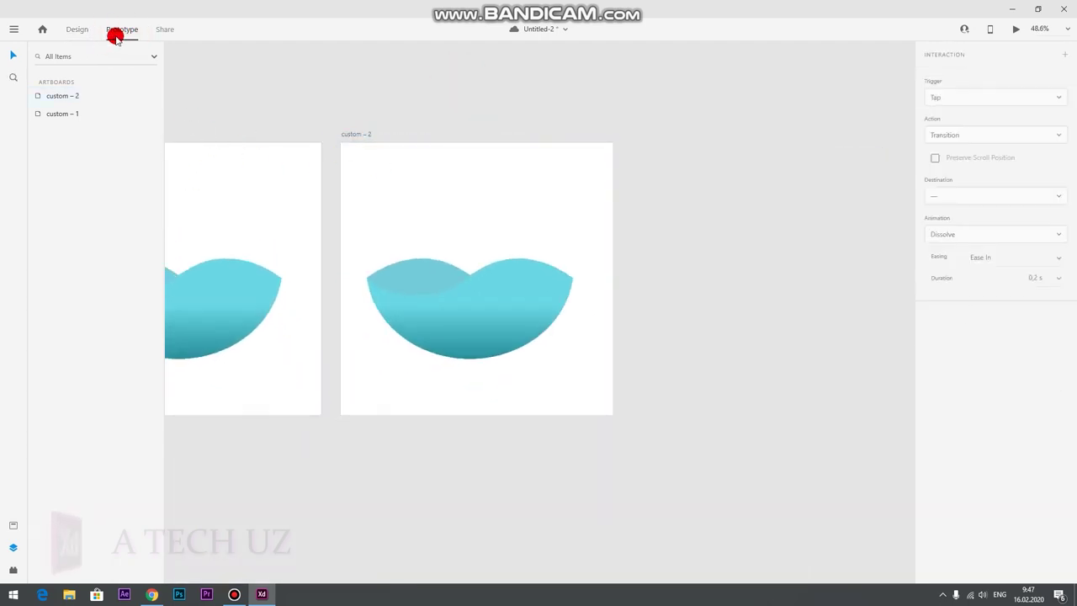
left_click(309, 228)
left_click_drag(323, 268, 326, 268)
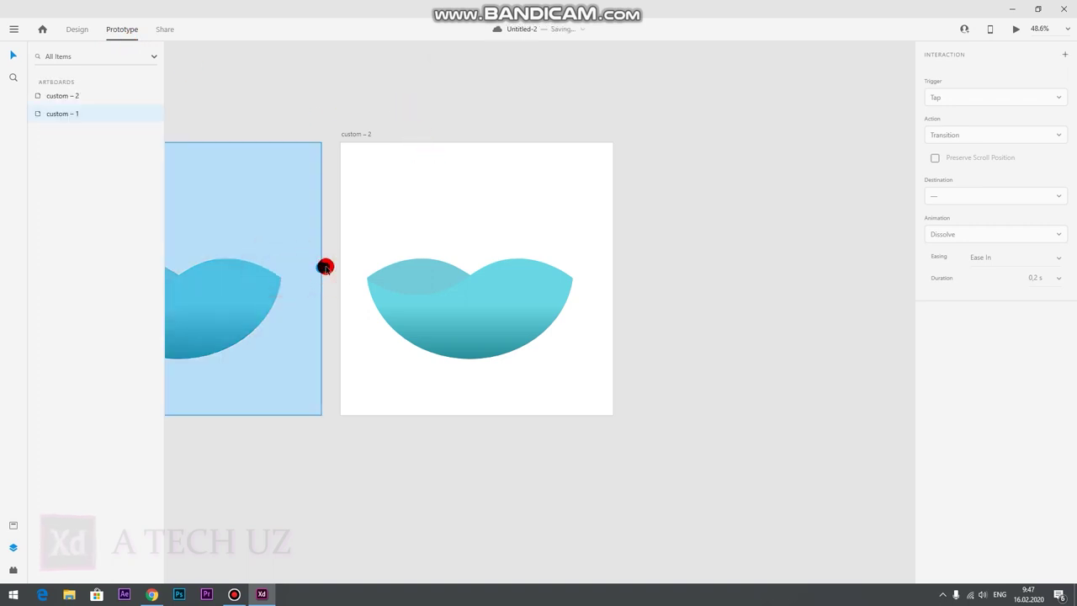
left_click(266, 301)
scroll(217, 264, "down", 3)
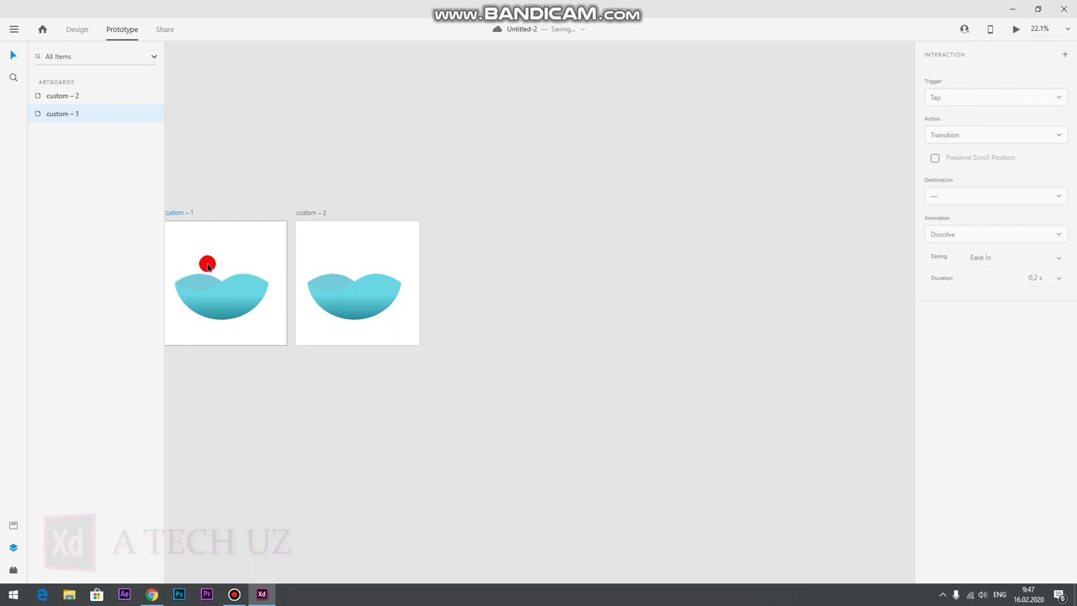
scroll(193, 258, "up", 5)
left_click(253, 260)
scroll(283, 267, "down", 1)
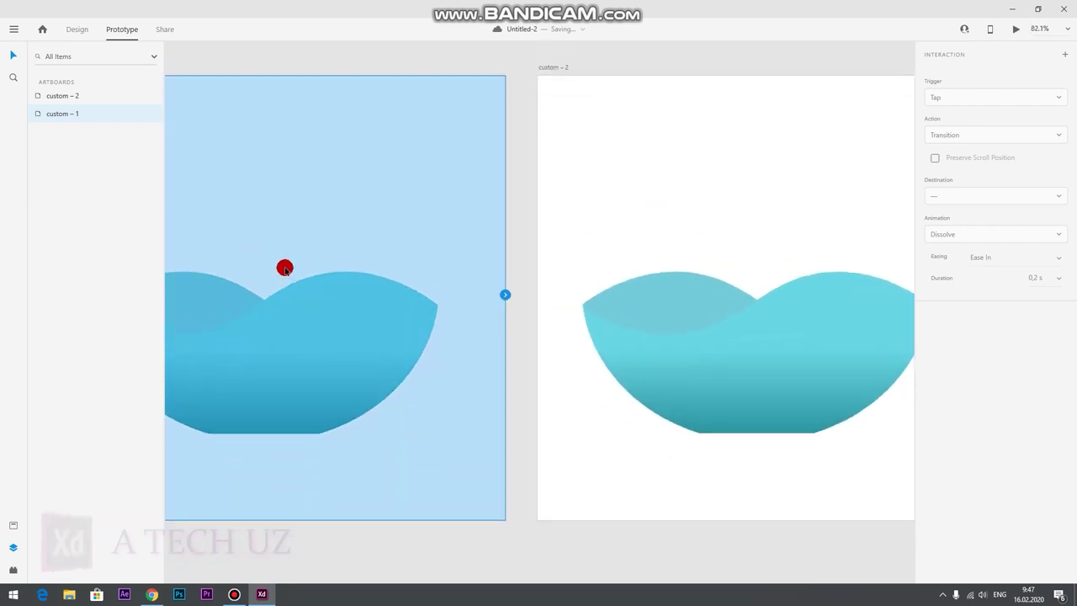
scroll(496, 303, "down", 3)
scroll(505, 298, "up", 3)
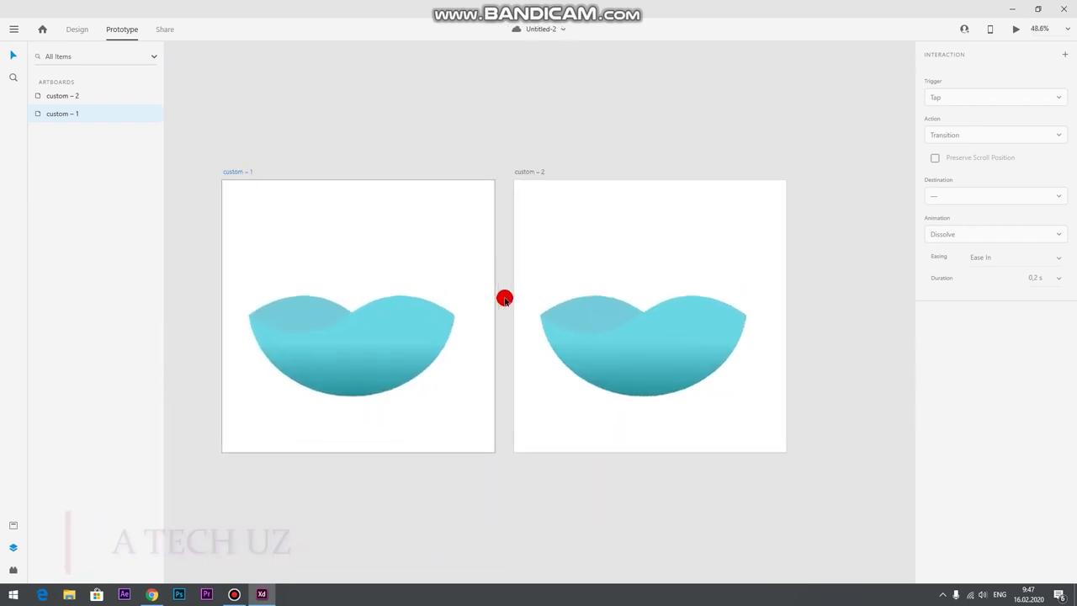
scroll(508, 285, "down", 2)
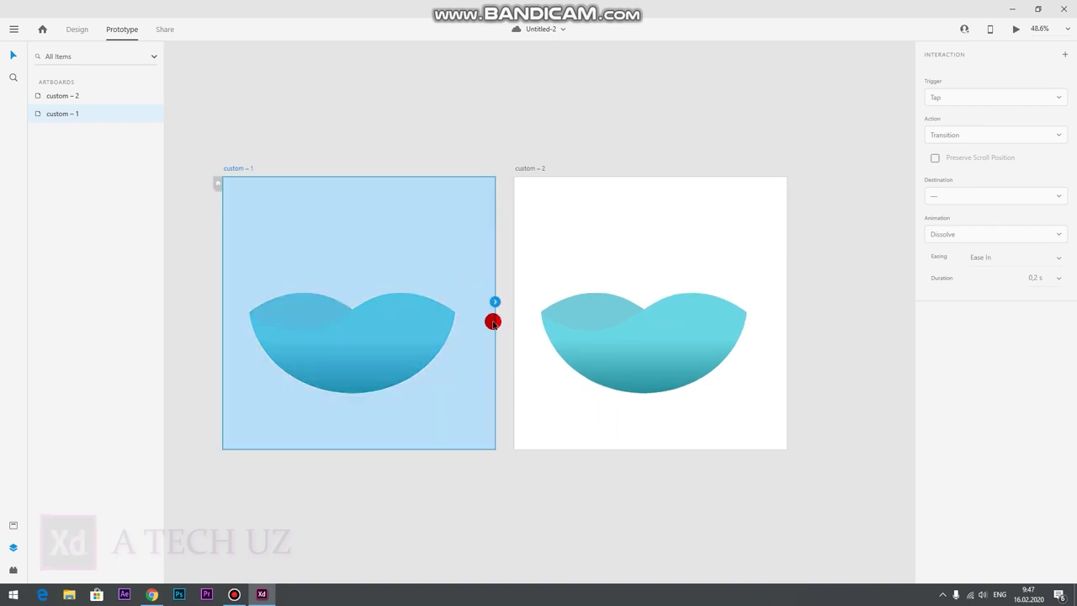
left_click_drag(497, 303, 533, 322)
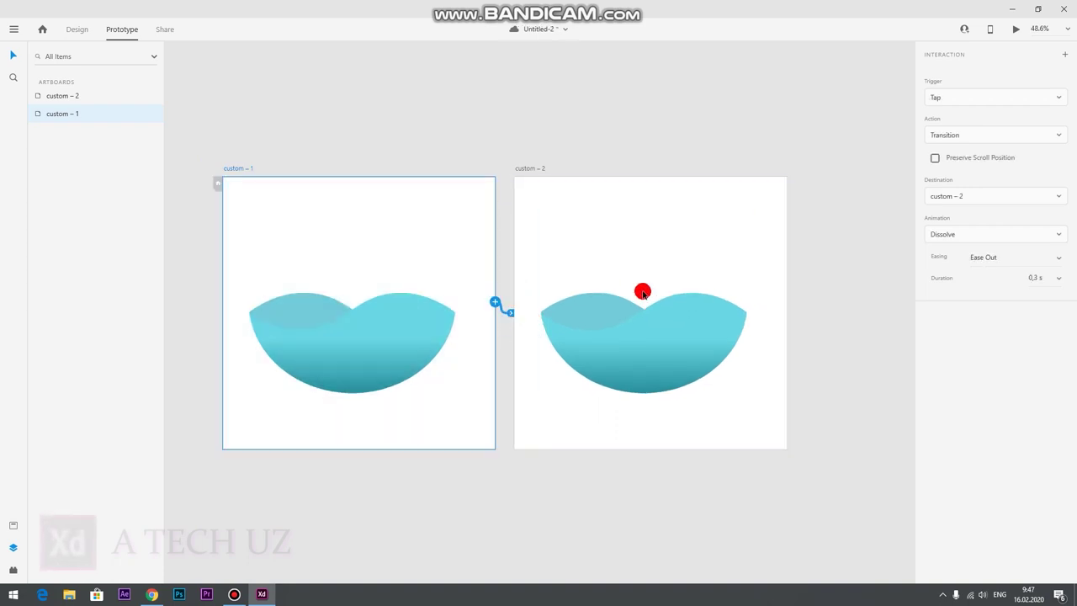
Set the link from custom – 1 to a Time trigger with the Auto-Animate action and a duration of 5 s
left_click(929, 98)
left_click(940, 137)
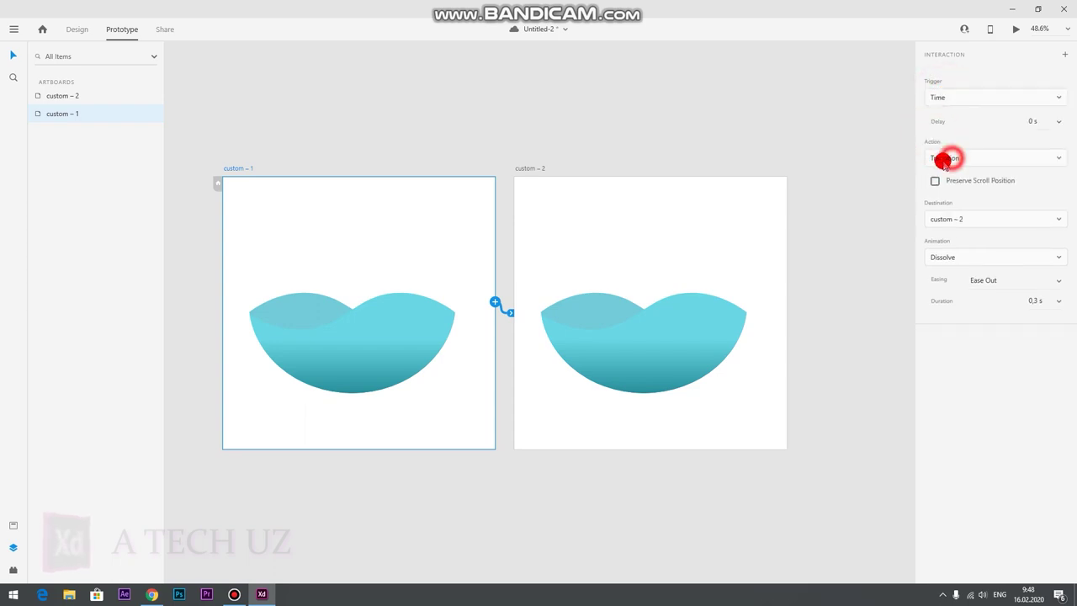
left_click(944, 159)
left_click(950, 180)
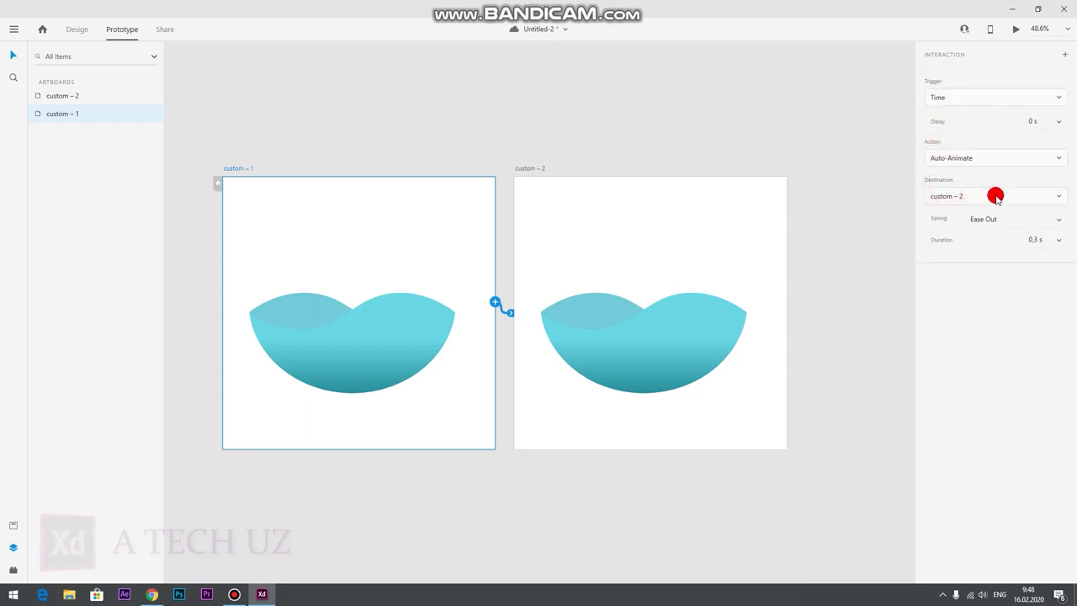
left_click_drag(1030, 241, 1052, 243)
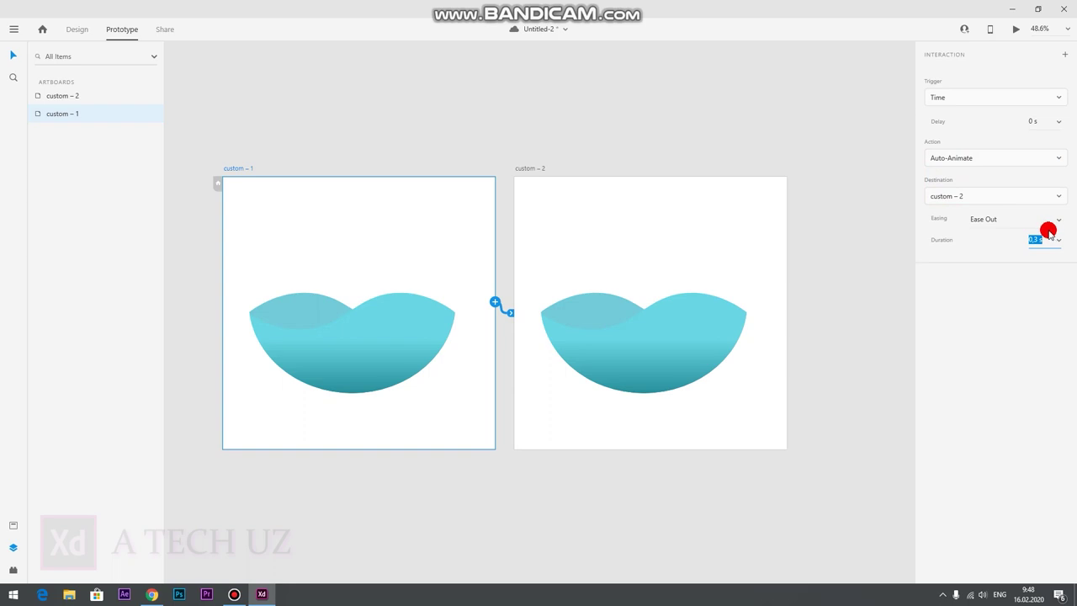
left_click(1018, 316)
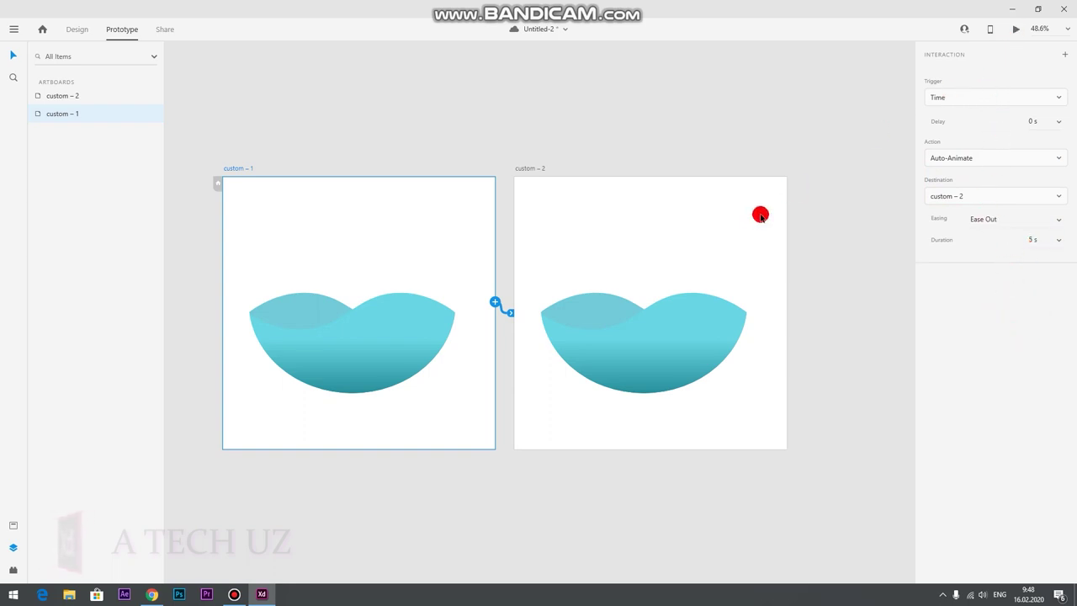
Link custom – 2 back to custom – 1 with a Time trigger, Auto-Animate and a 5 s duration
left_click(748, 293)
left_click_drag(778, 299, 476, 337)
left_click(962, 98)
left_click(957, 97)
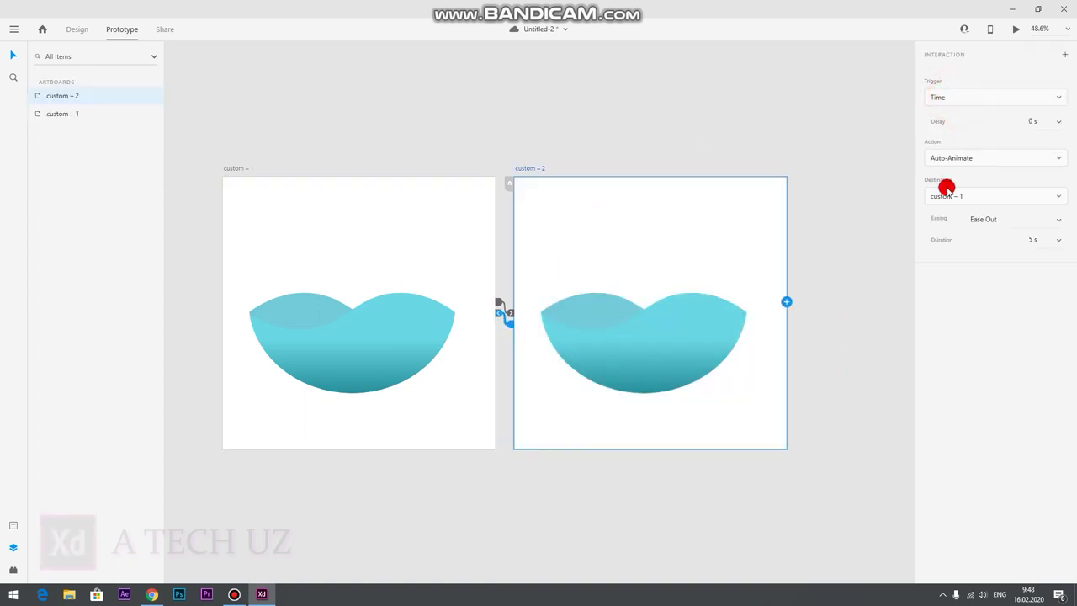
double_click(1037, 239)
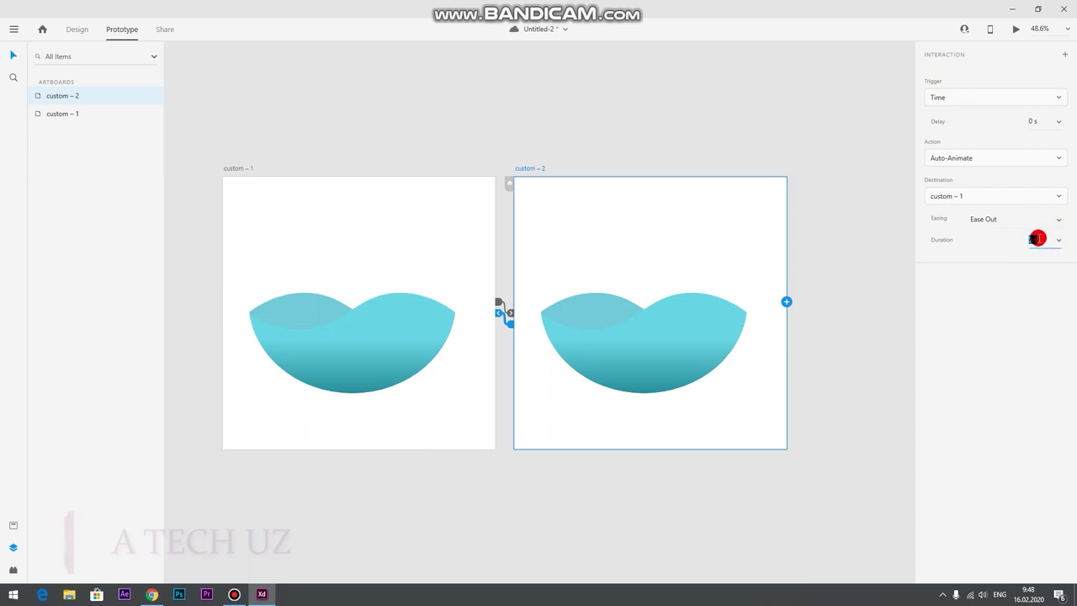
left_click(893, 238)
Slide the front wave leftwards inside its ellipse mask on custom – 2 and preview the animation
left_click(403, 318)
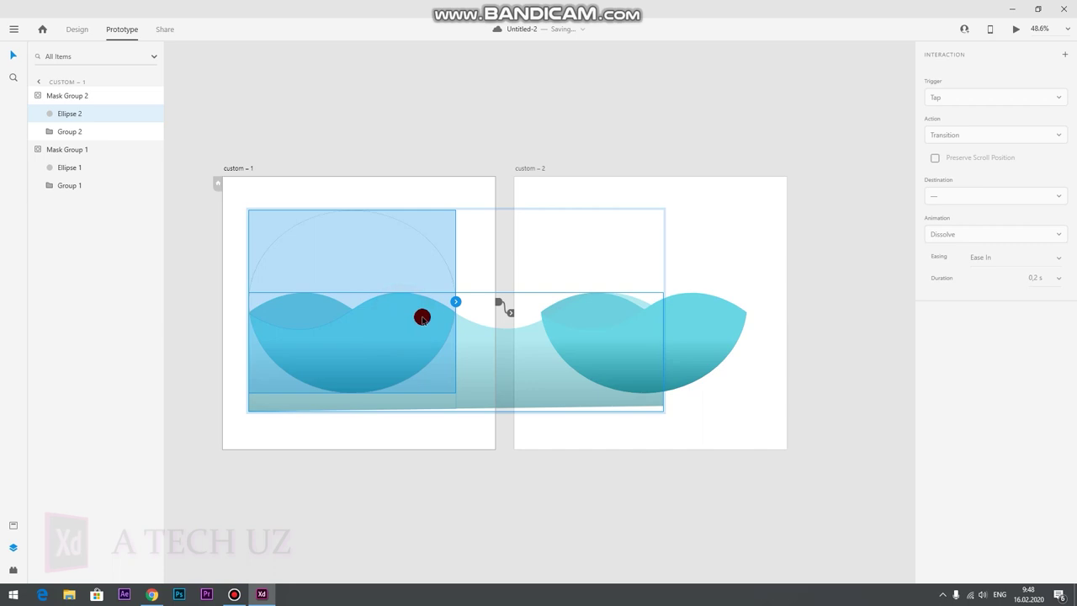
left_click(718, 343)
left_click_drag(707, 353, 498, 353)
left_click(673, 118)
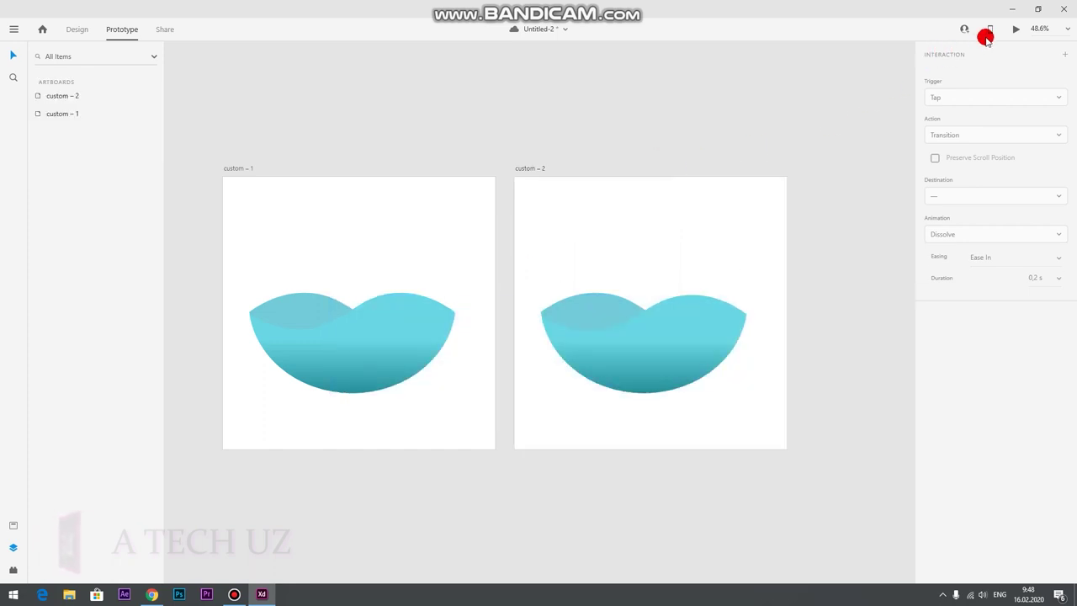
left_click(1017, 29)
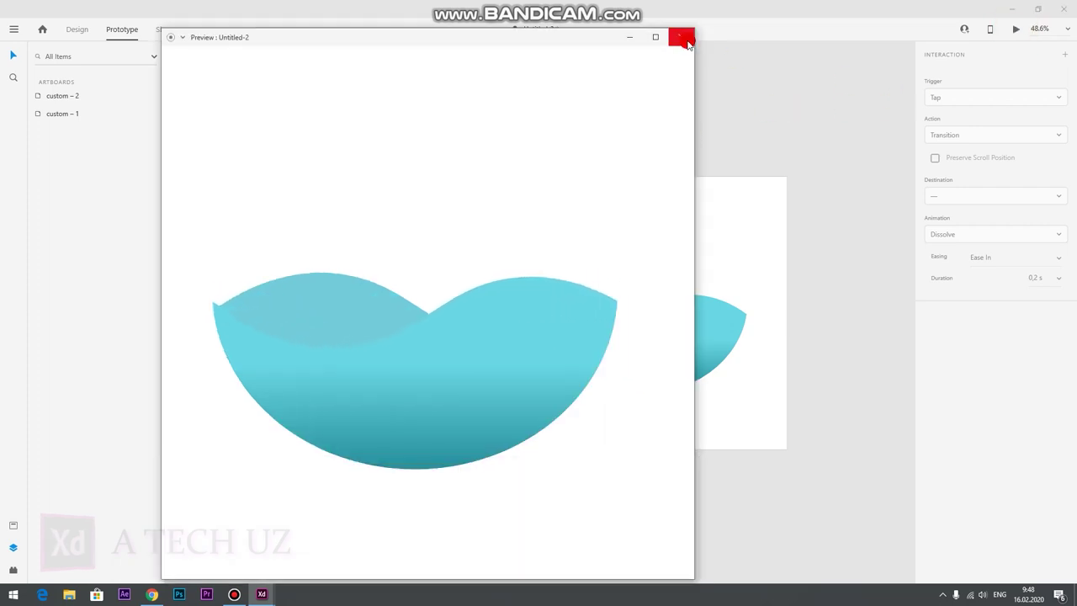
left_click(687, 39)
Slide the rear wave horizontally inside Mask Group 1 on custom – 1 and preview the animation
double_click(585, 301)
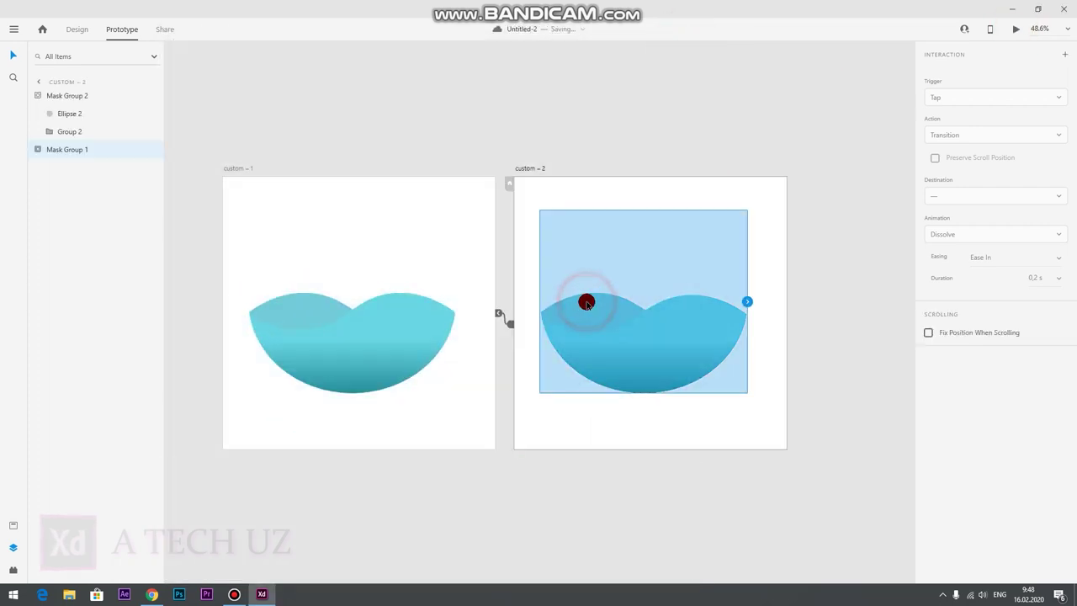
double_click(587, 301)
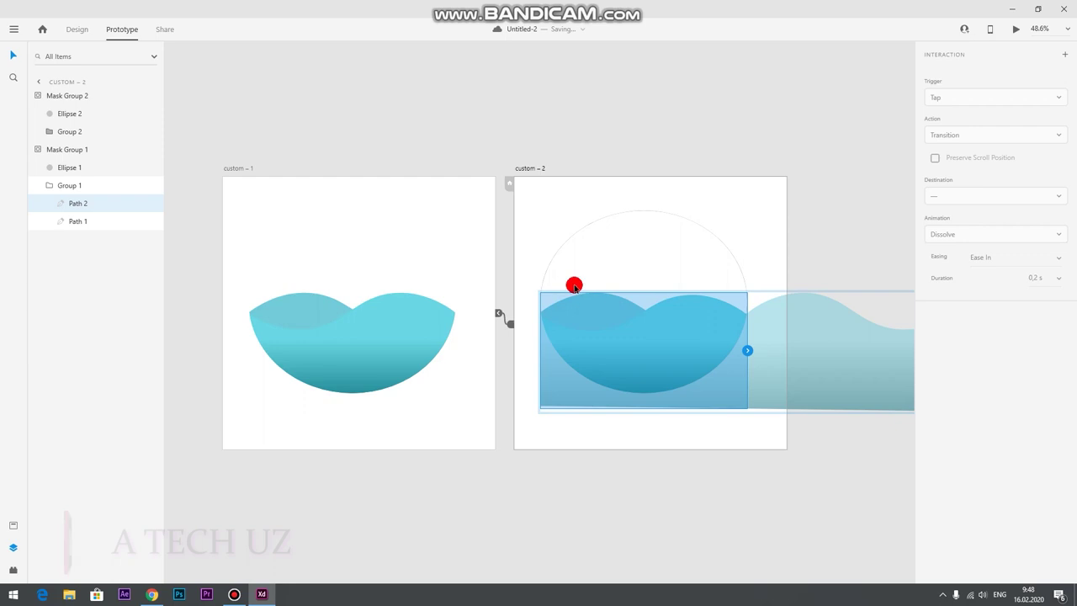
left_click(462, 125)
double_click(286, 301)
left_click_drag(286, 300, 314, 301)
left_click(345, 146)
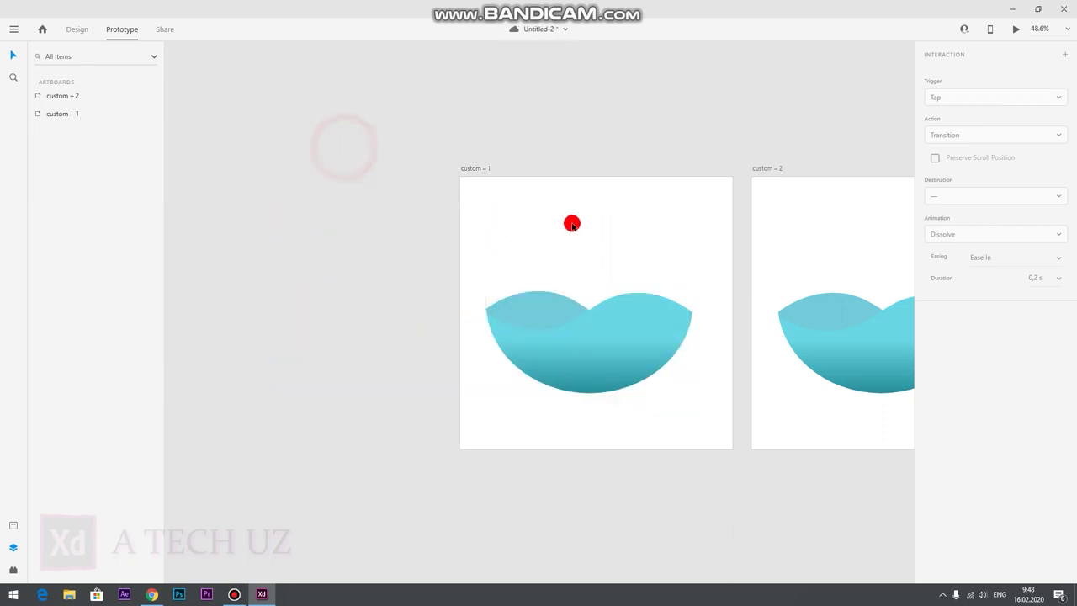
left_click(1019, 30)
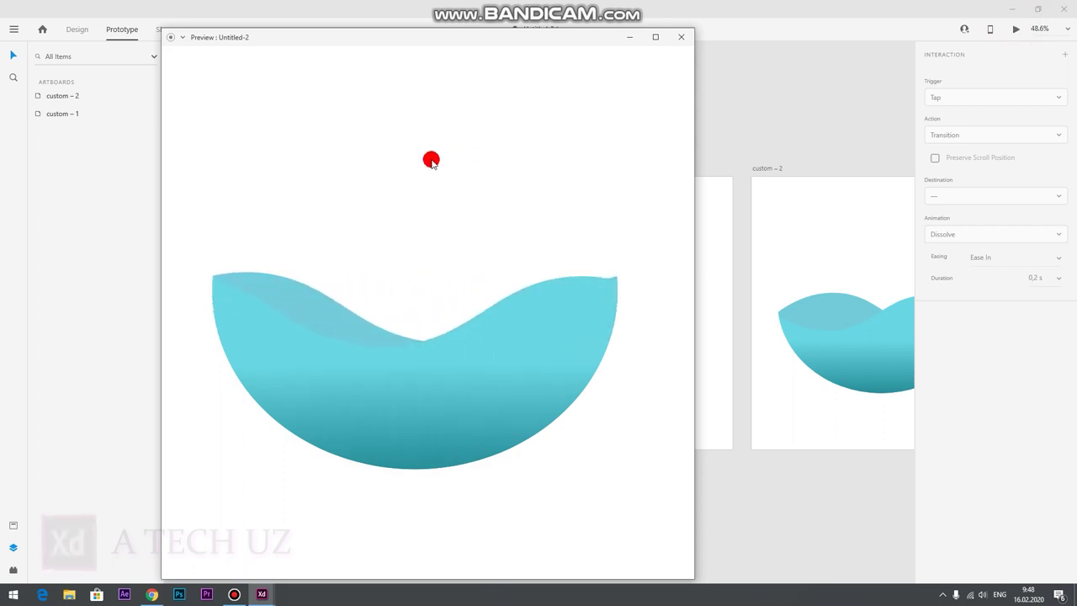
left_click(628, 37)
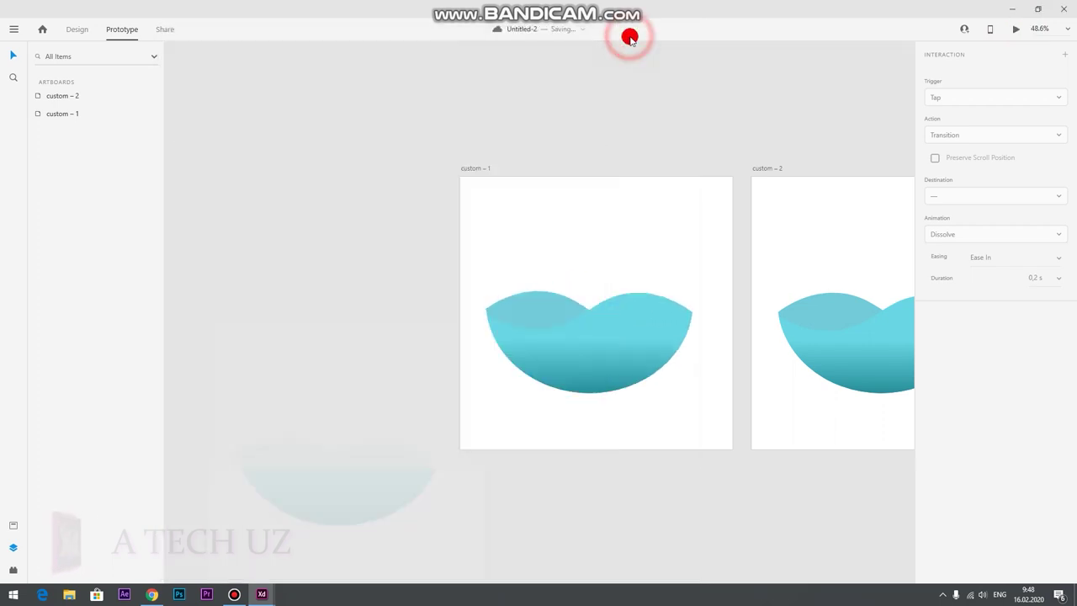
Return to designing and draw an ellipse of about 769 × 677 px over the waves on custom – 1
scroll(543, 188, "up", 5)
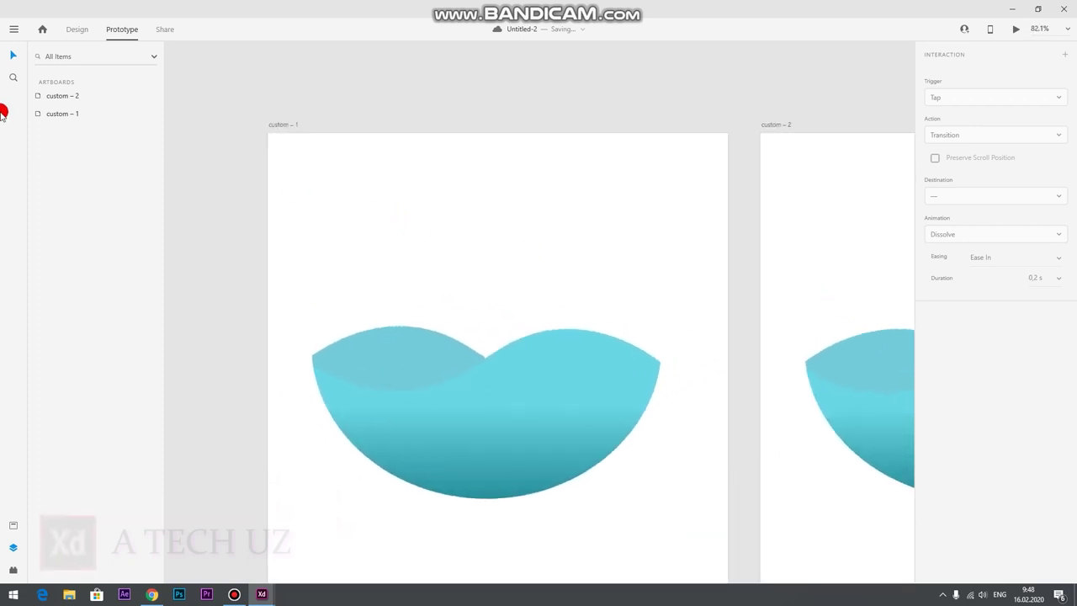
left_click(410, 365)
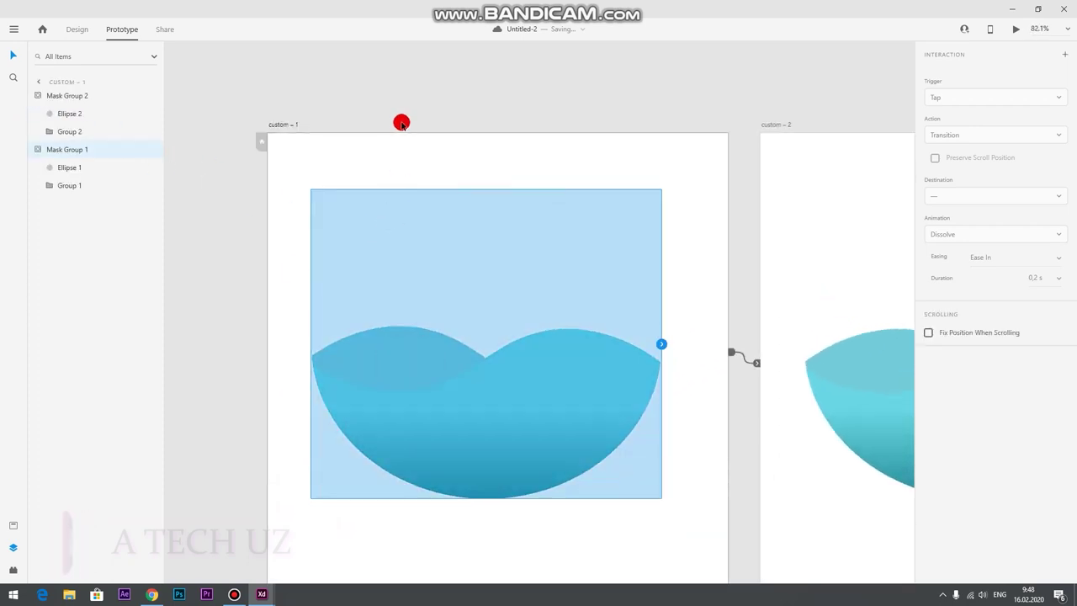
left_click(393, 164)
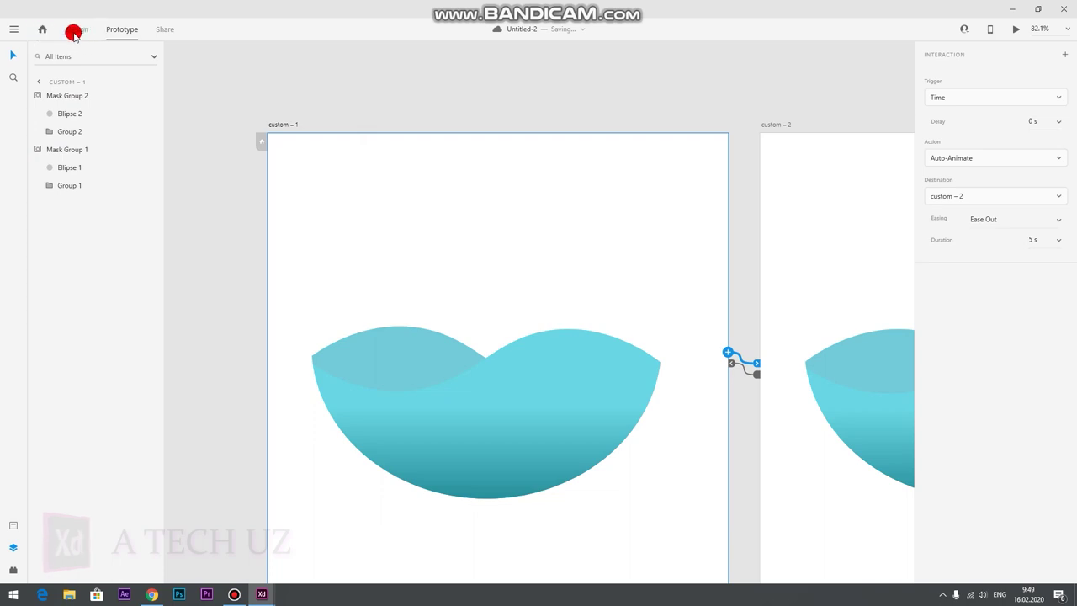
left_click(74, 32)
left_click(14, 100)
left_click_drag(309, 206, 665, 518)
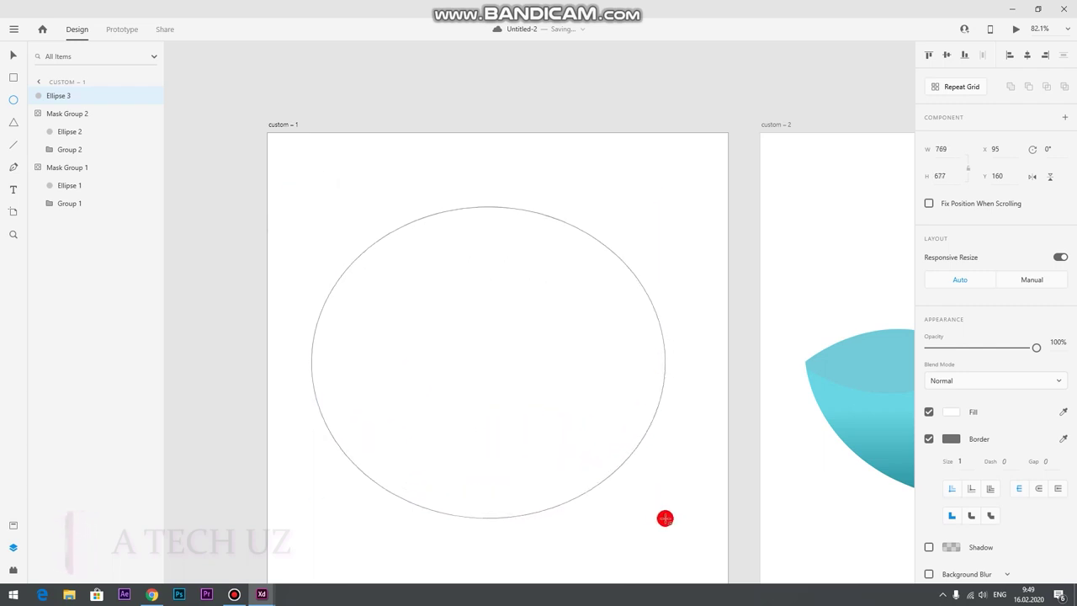
Lower the new ellipse's opacity to 24% and resize it to about 799 × 724 px so it surrounds the masked waves
left_click_drag(1038, 346, 954, 351)
left_click_drag(309, 362, 300, 363)
left_click_drag(483, 517, 484, 508)
left_click_drag(483, 207, 489, 170)
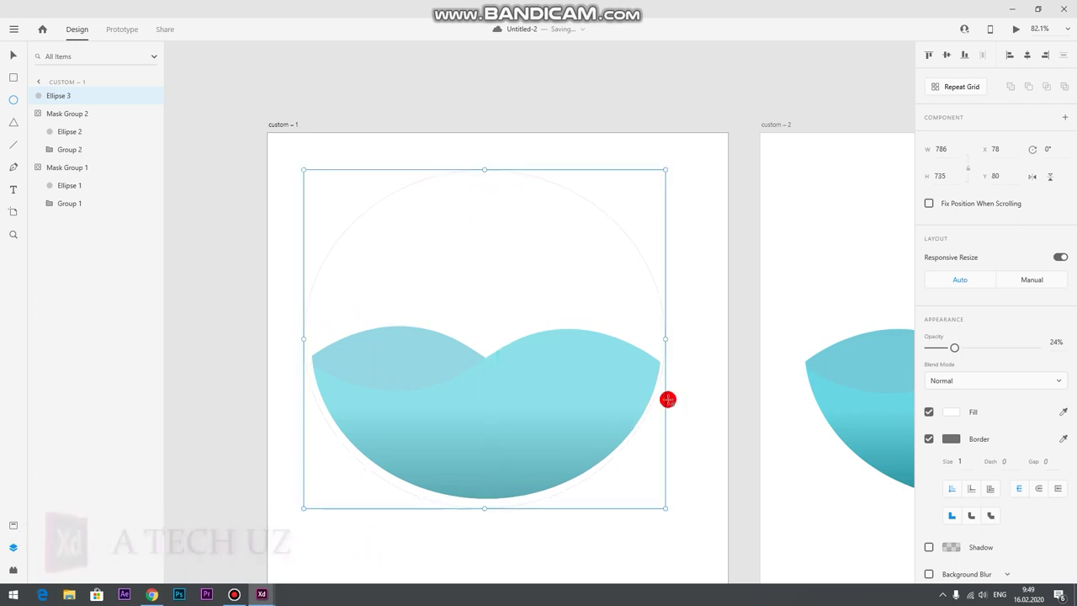
left_click_drag(665, 340, 671, 336)
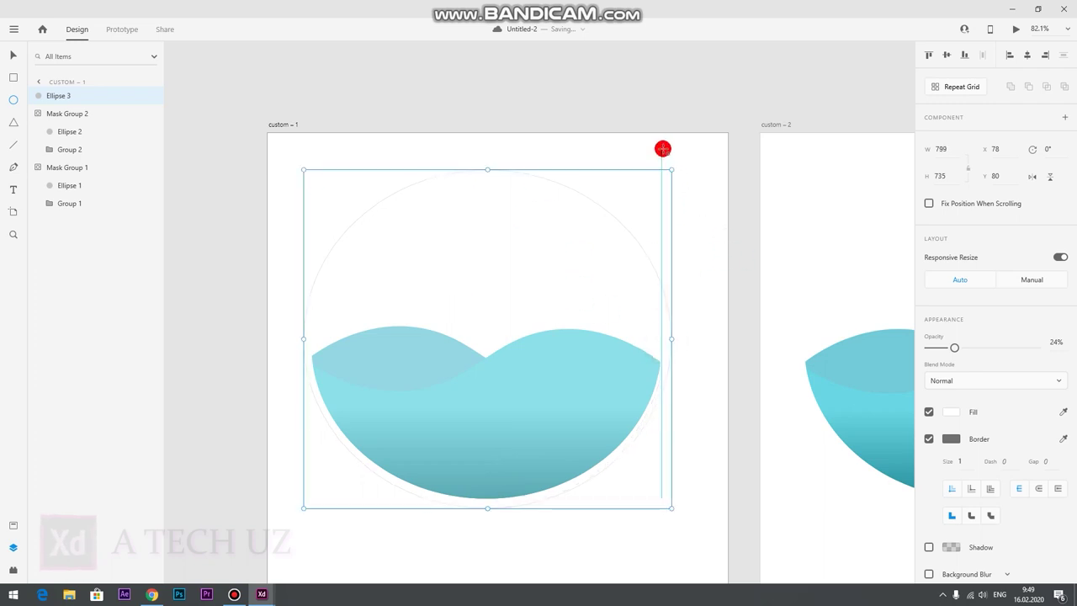
left_click_drag(488, 169, 488, 174)
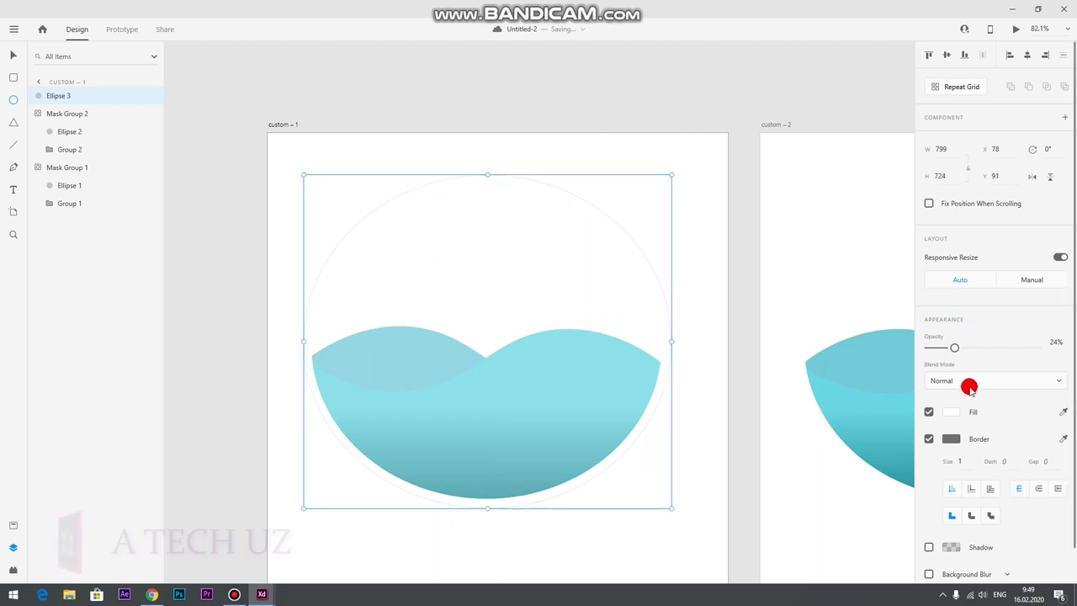
Give the new ellipse a radial gradient fill with a turquoise centre colour, about #4BDCEC
left_click(949, 412)
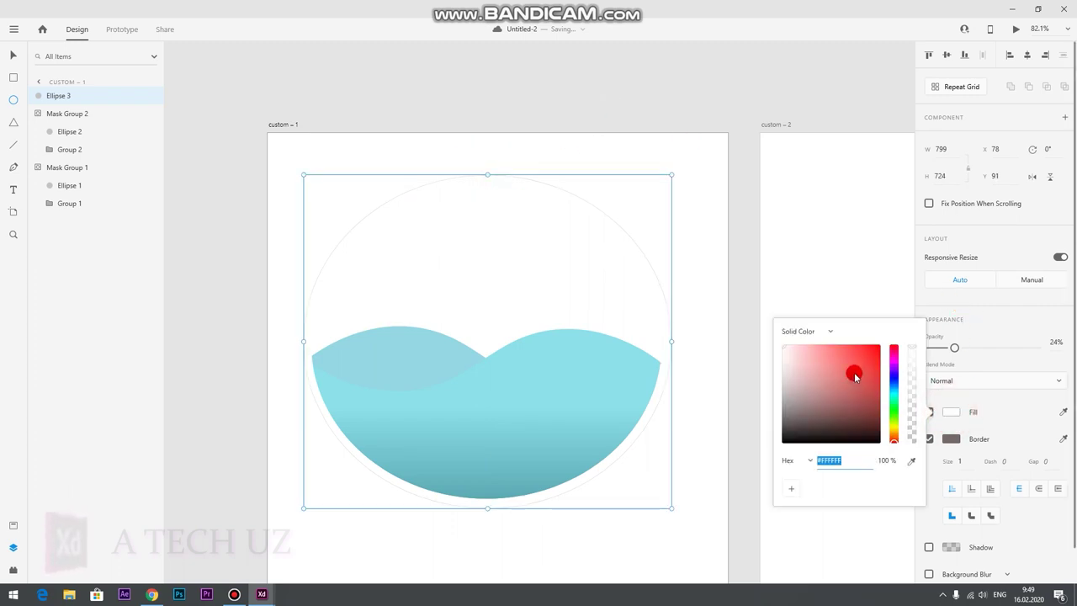
left_click(829, 331)
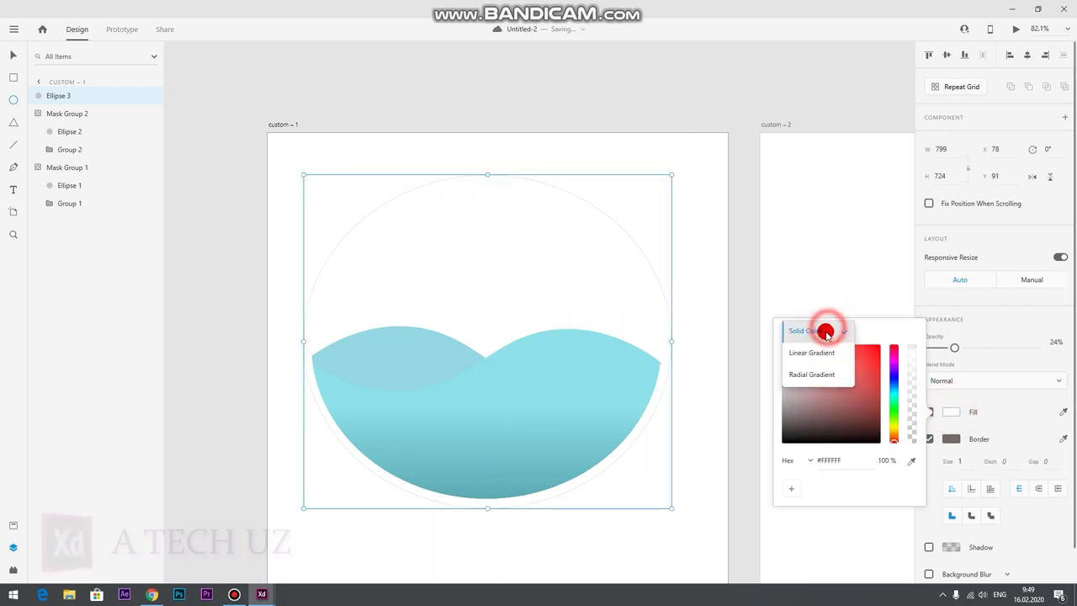
left_click(814, 376)
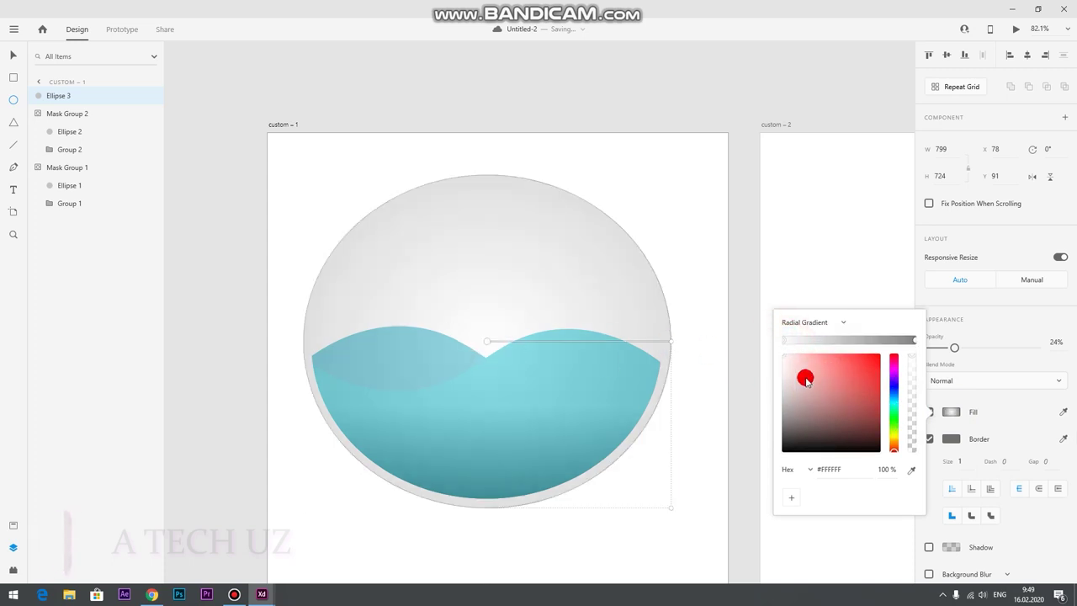
left_click_drag(894, 448, 906, 404)
left_click_drag(792, 363, 848, 363)
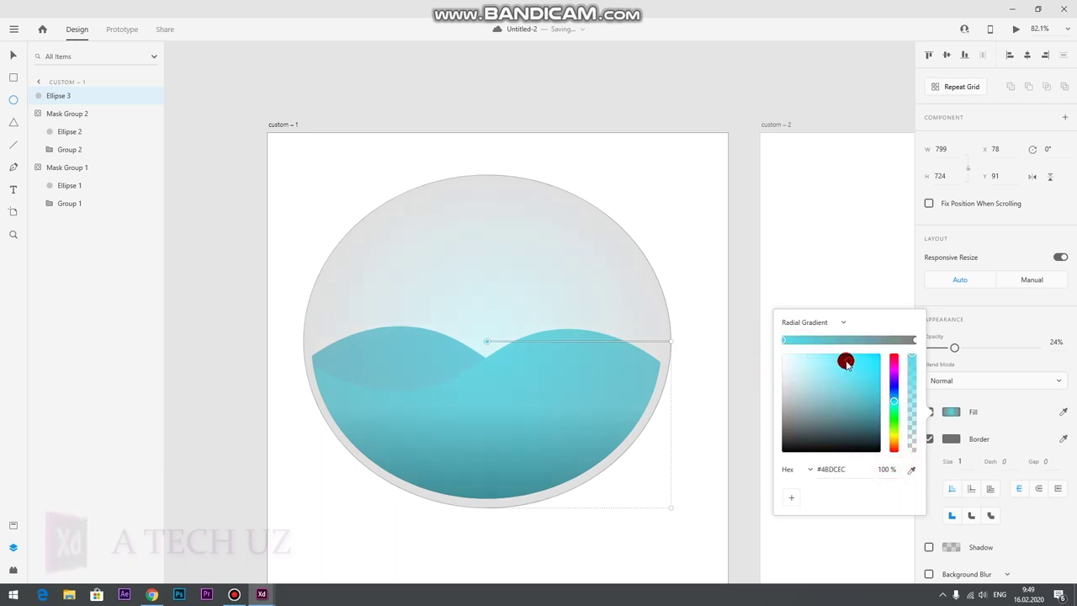
Set the outer colour of the ellipse's radial gradient to a pale blue
left_click(916, 341)
left_click_drag(892, 402, 900, 382)
left_click_drag(829, 386, 796, 352)
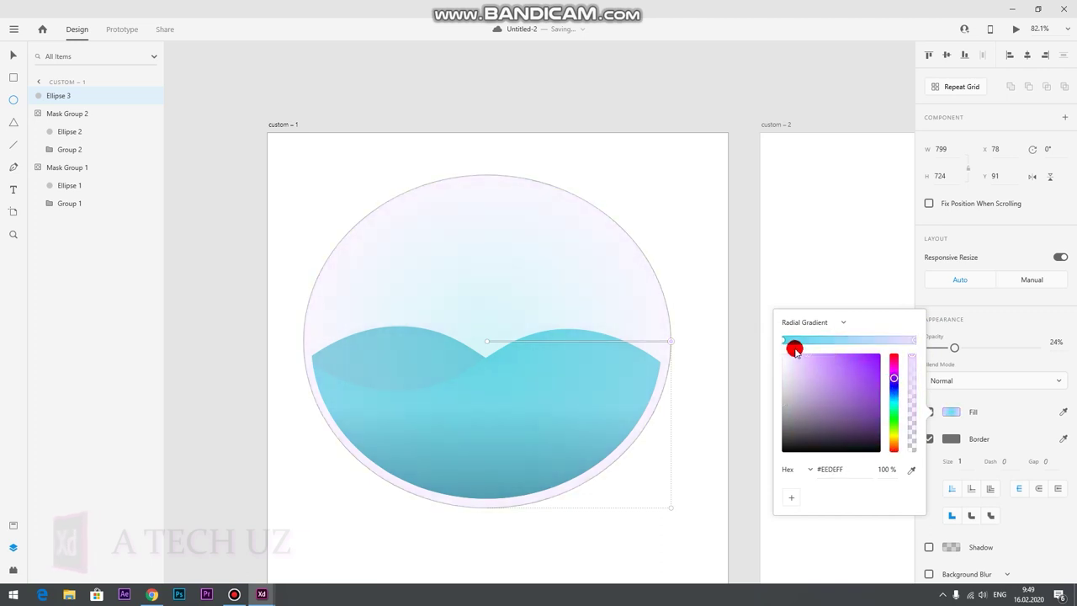
left_click_drag(894, 381, 902, 390)
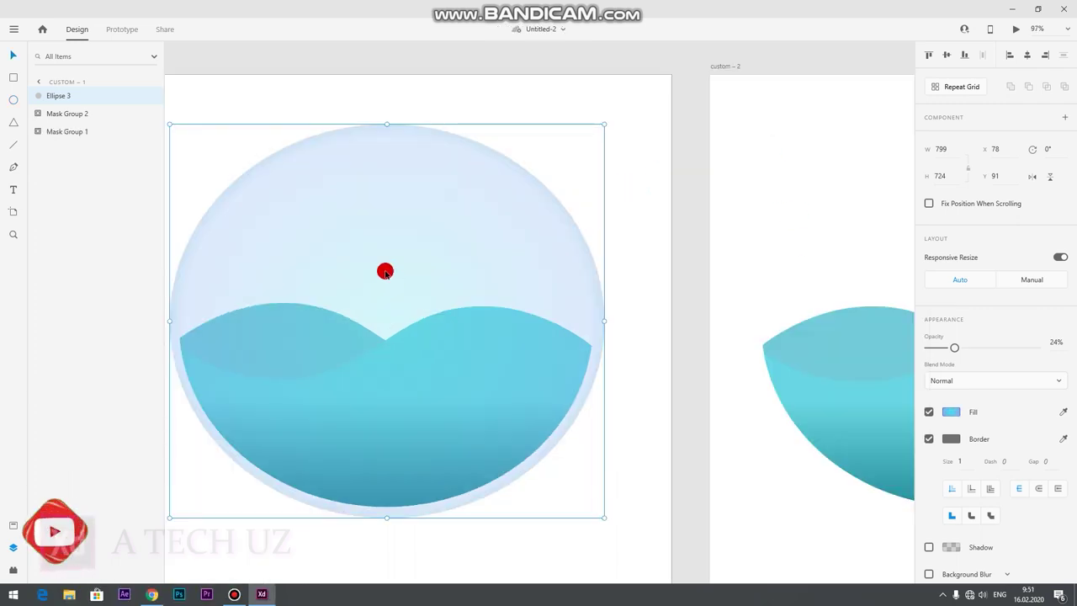
Make two copies of the gradient ellipse on custom – 1, placed slightly higher and offset sideways from each other
left_click_drag(383, 227, 428, 207)
left_click_drag(385, 81, 519, 97)
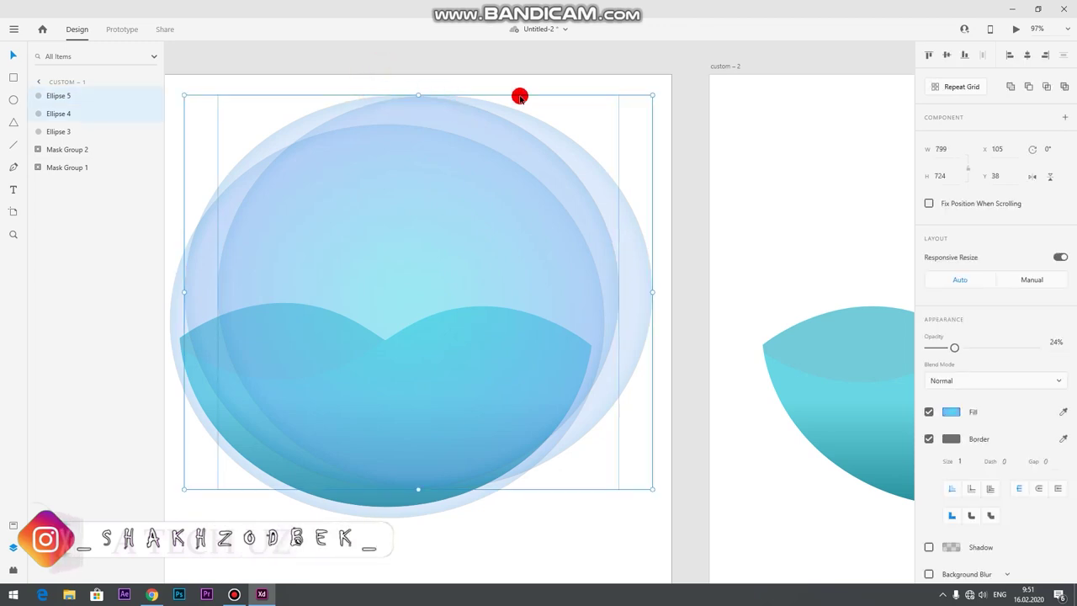
Subtract one ellipse copy from the other and fit the resulting crescent inside the glass ellipse at about 430 × 691 px
left_click(1028, 87)
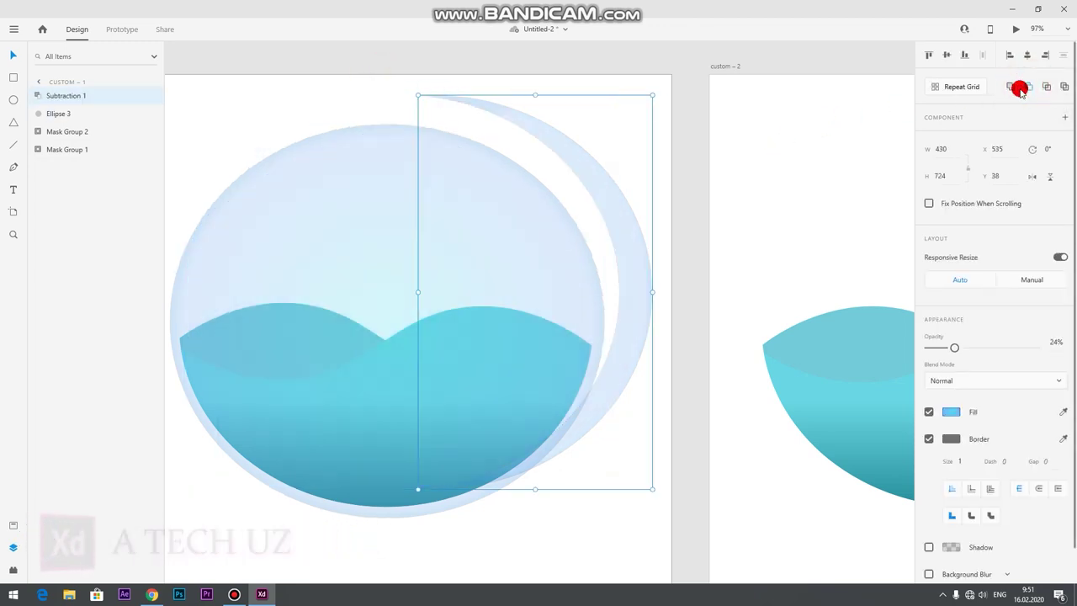
left_click_drag(600, 191, 488, 224)
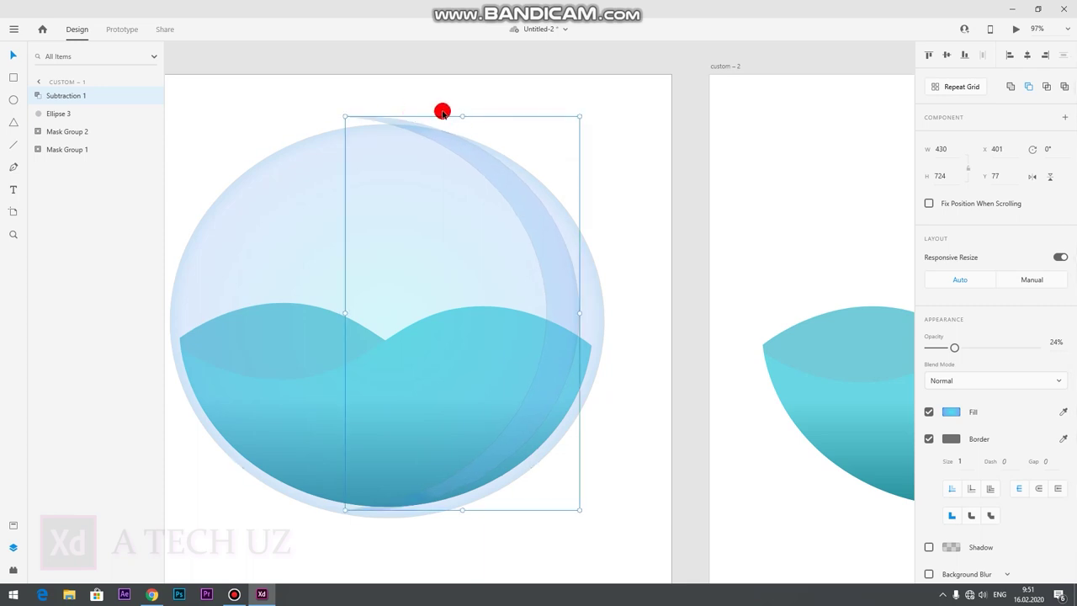
left_click_drag(460, 114, 466, 128)
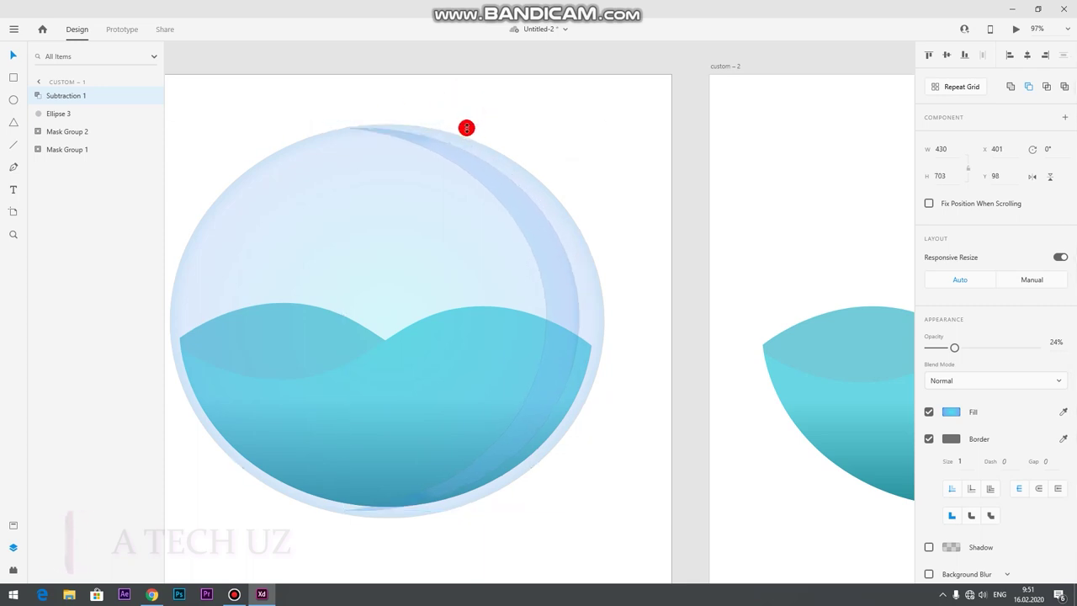
left_click_drag(464, 508, 466, 503)
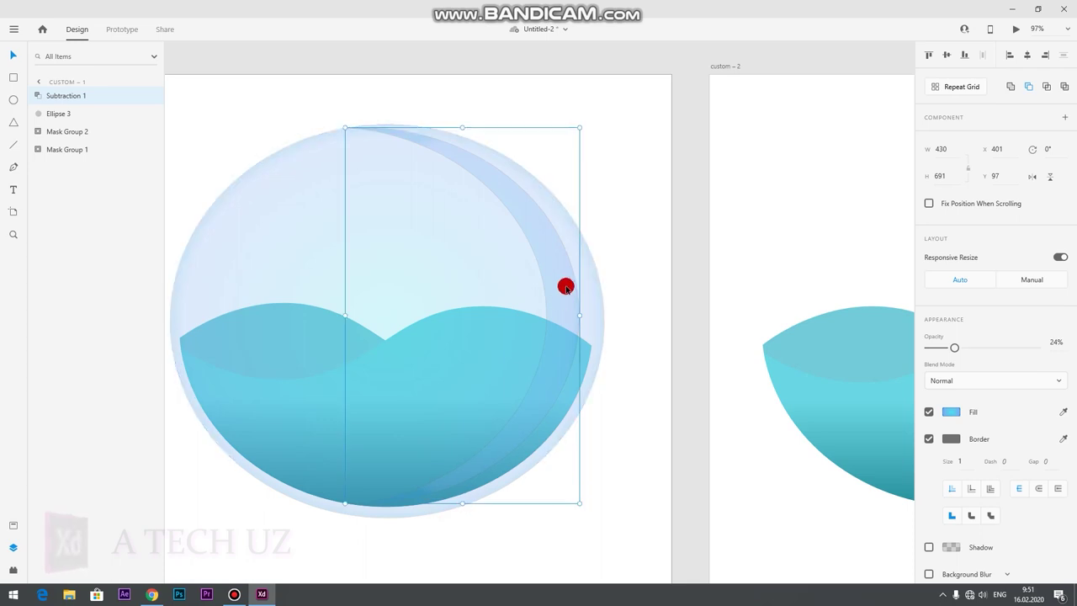
Change the crescent's gradient fill to solid white
left_click(951, 412)
left_click(813, 323)
left_click(813, 276)
left_click(832, 349)
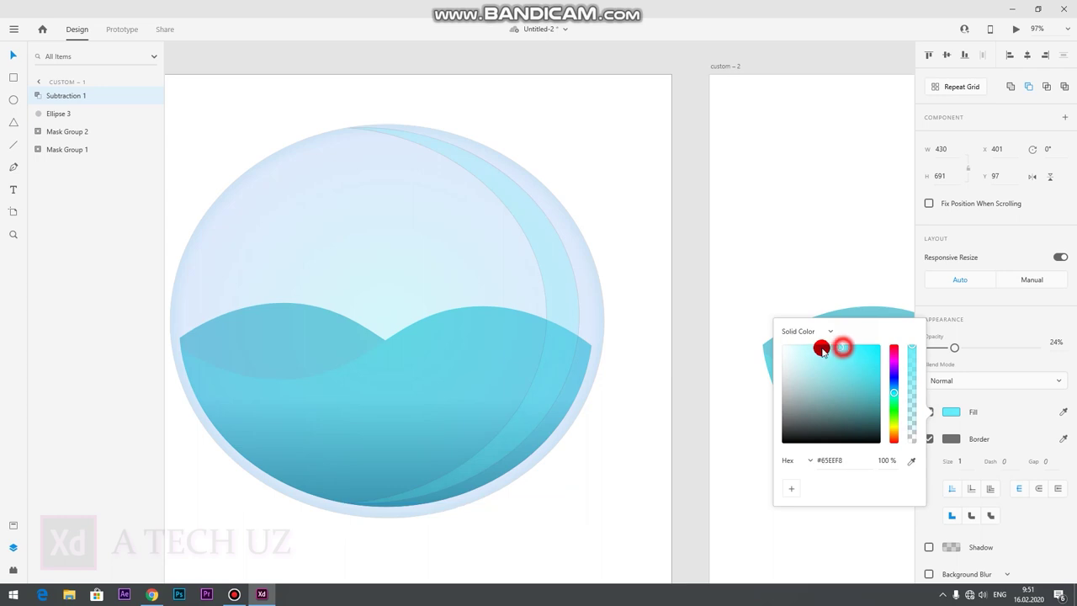
left_click_drag(831, 349, 753, 340)
Raise the crescent's opacity to 31% and remove its border
mouse_move(953, 350)
left_mouse_down()
mouse_move(1053, 353)
mouse_move(959, 354)
left_mouse_up()
left_click(929, 438)
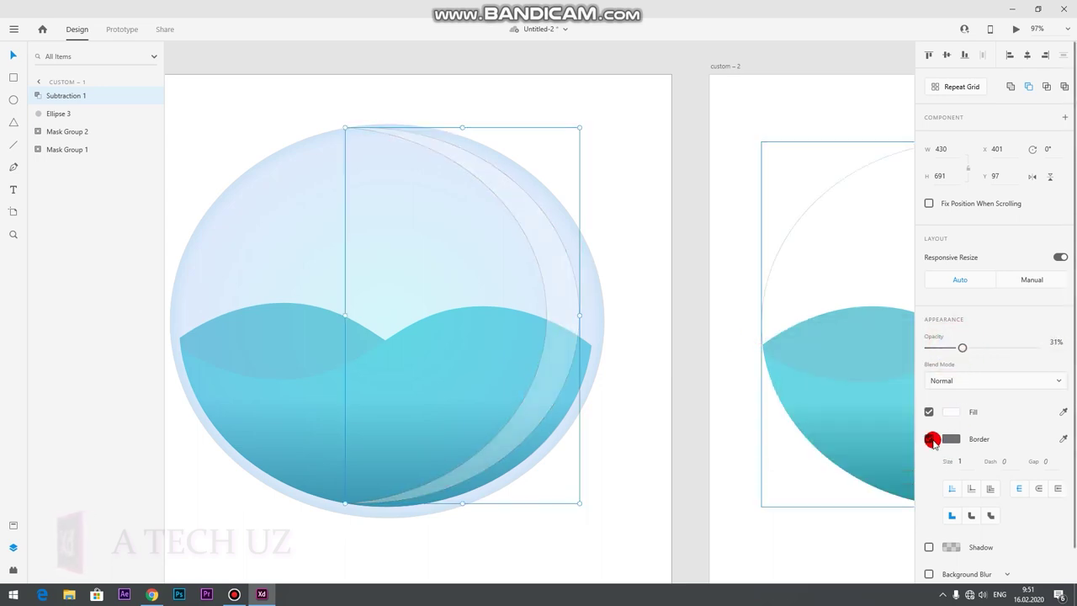
left_click(633, 96)
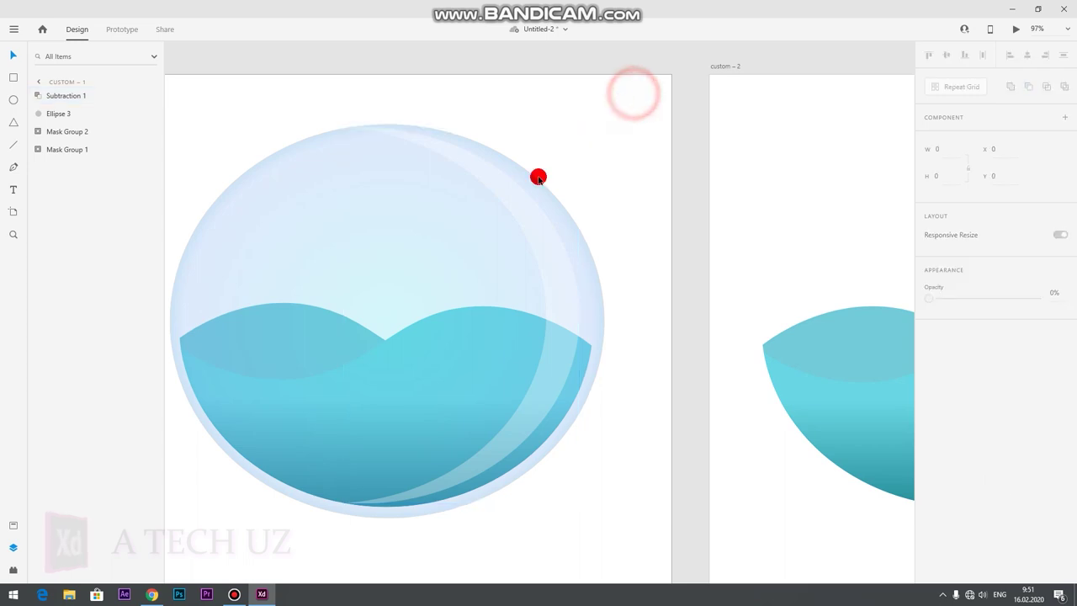
Copy the crescent highlight together with the glass ellipse from custom – 1 onto the custom – 2 artboard
left_click_drag(409, 96, 452, 139)
right_click(430, 141)
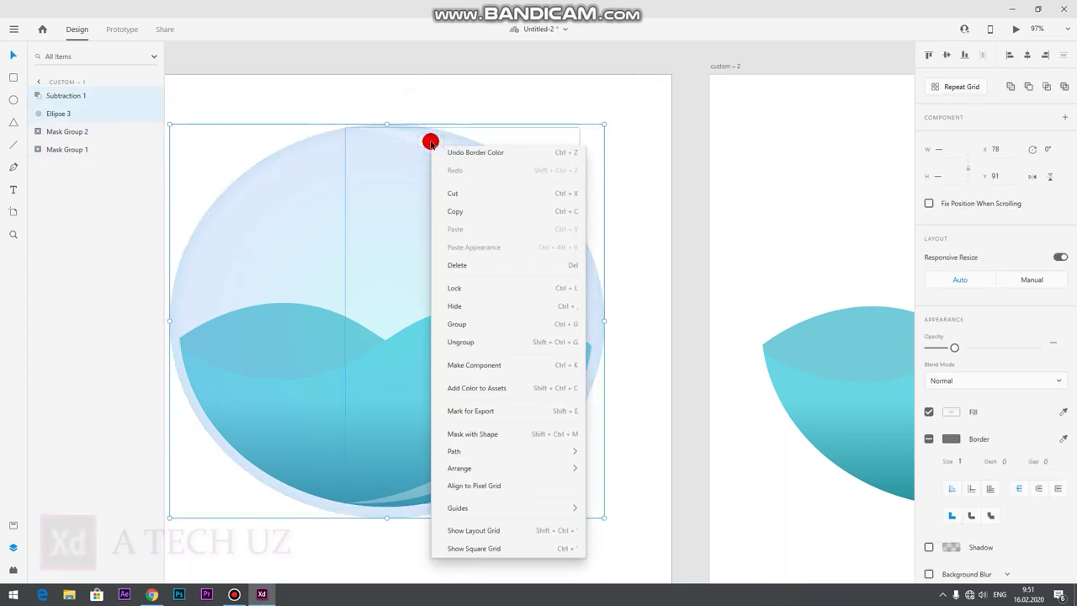
left_click(459, 216)
left_click(805, 274)
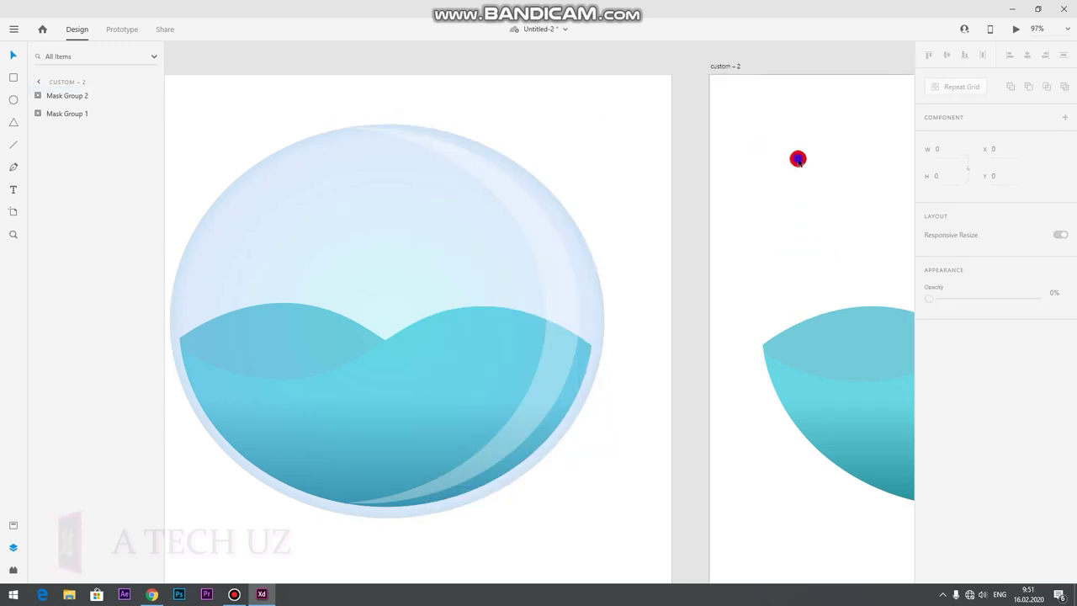
right_click(798, 160)
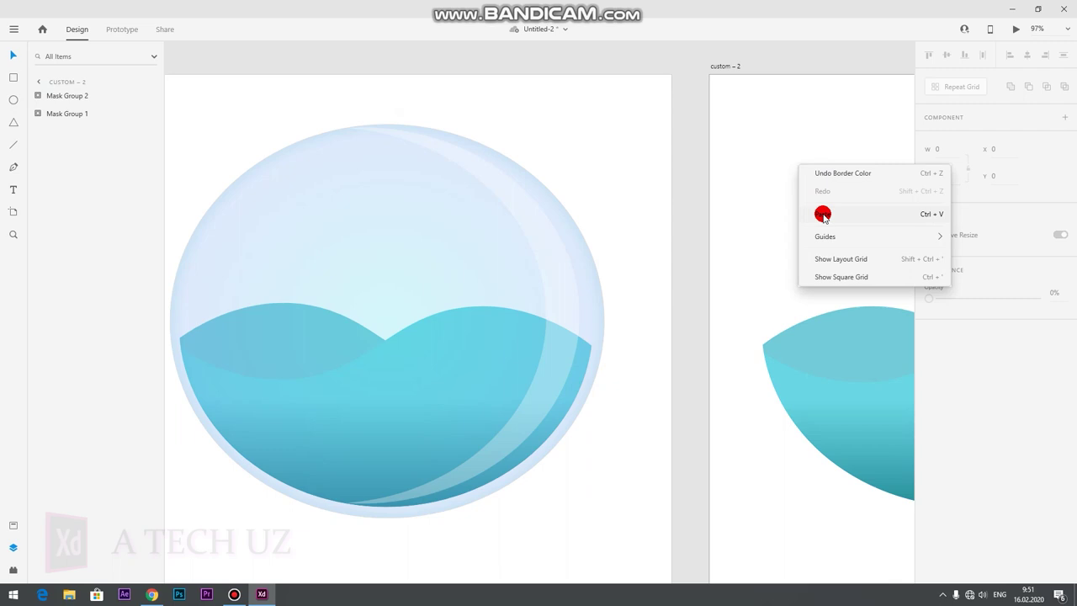
left_click(823, 214)
Preview the prototype to check the wave animation inside the glass ellipse
scroll(505, 183, "down", 3)
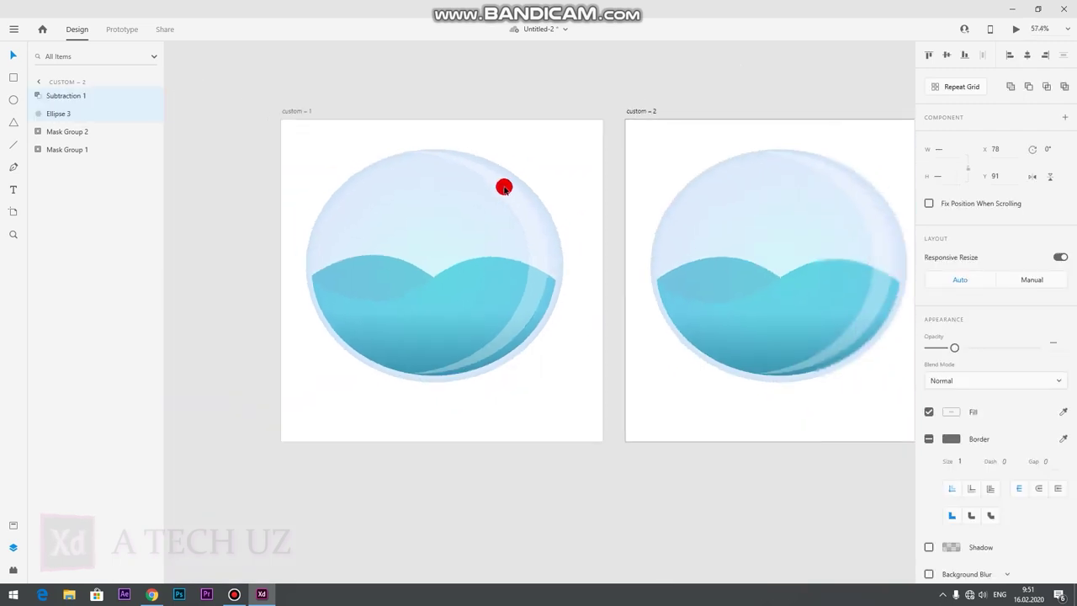
scroll(842, 173, "down", 2)
scroll(830, 108, "up", 2)
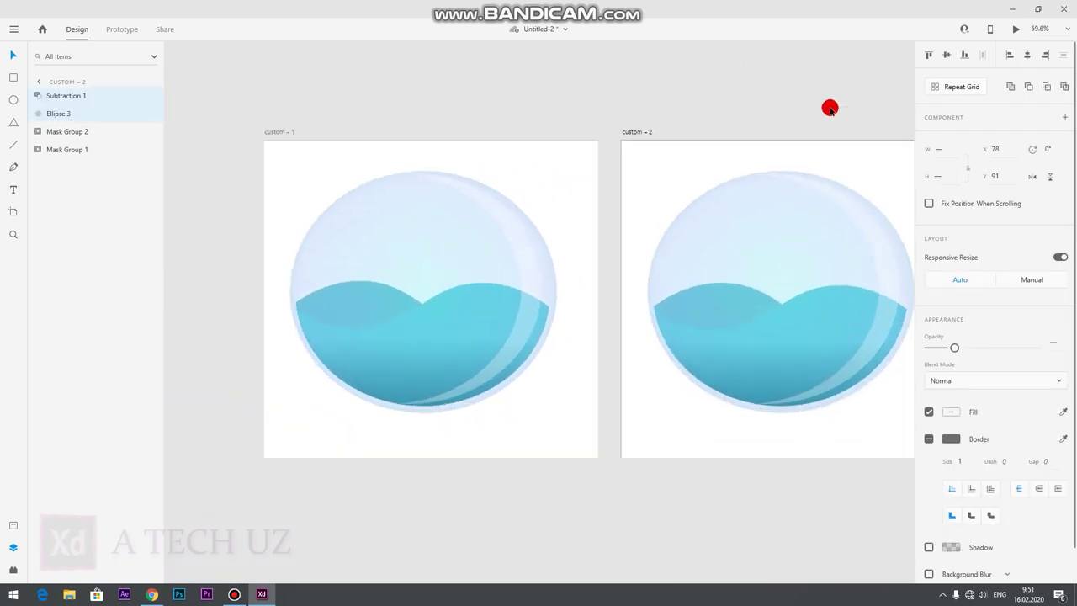
scroll(798, 118, "up", 2)
scroll(803, 118, "down", 4)
left_click(1020, 30)
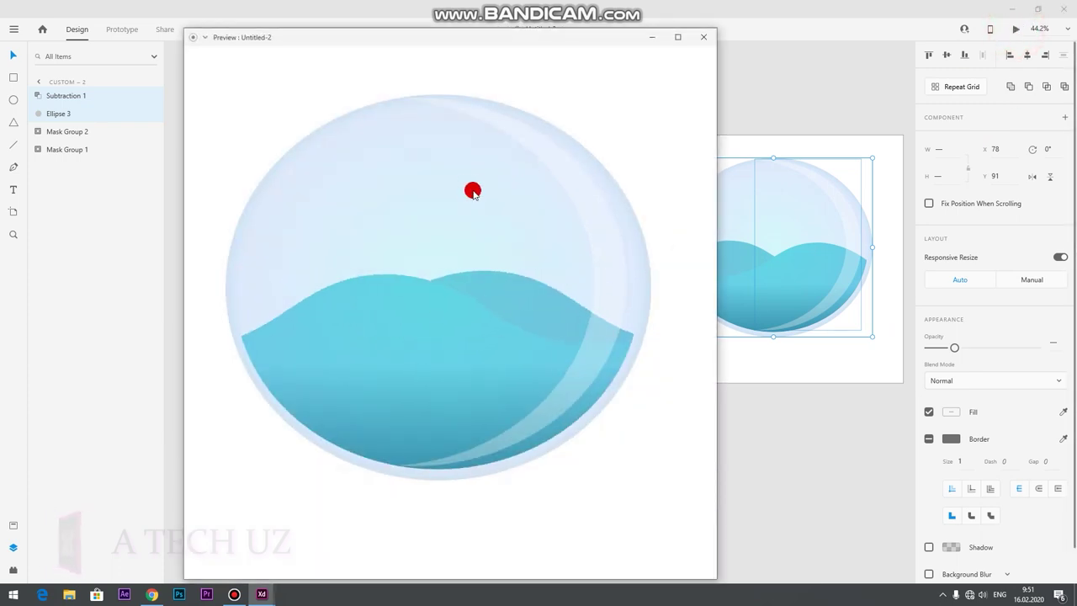